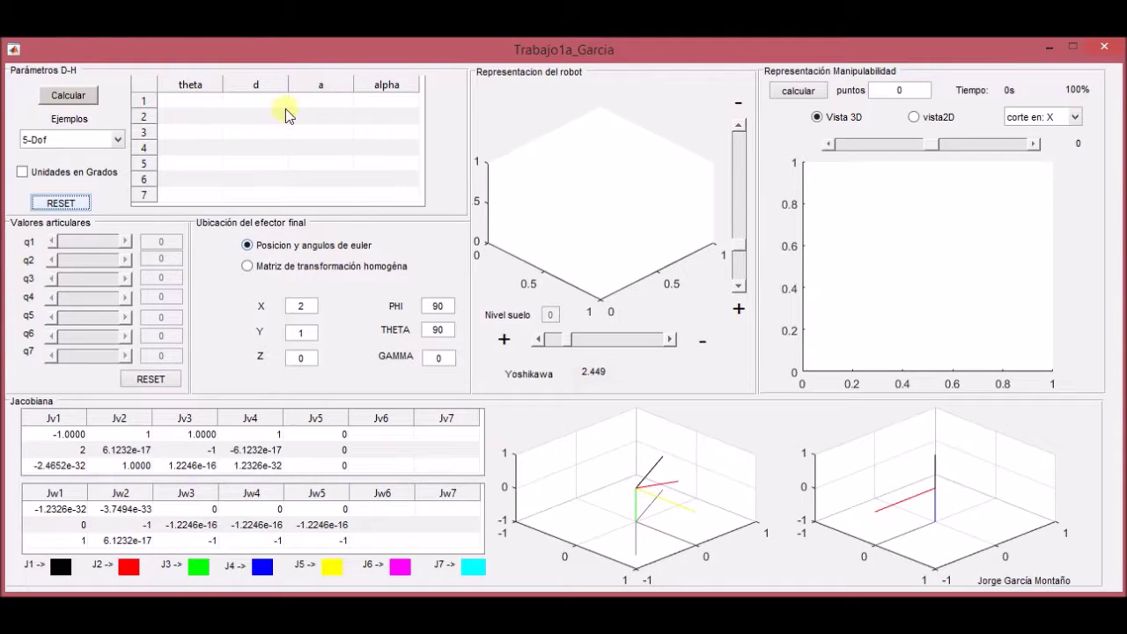
Load the 5-Dof example's D-H parameters and calculate the robot model.
click(118, 140)
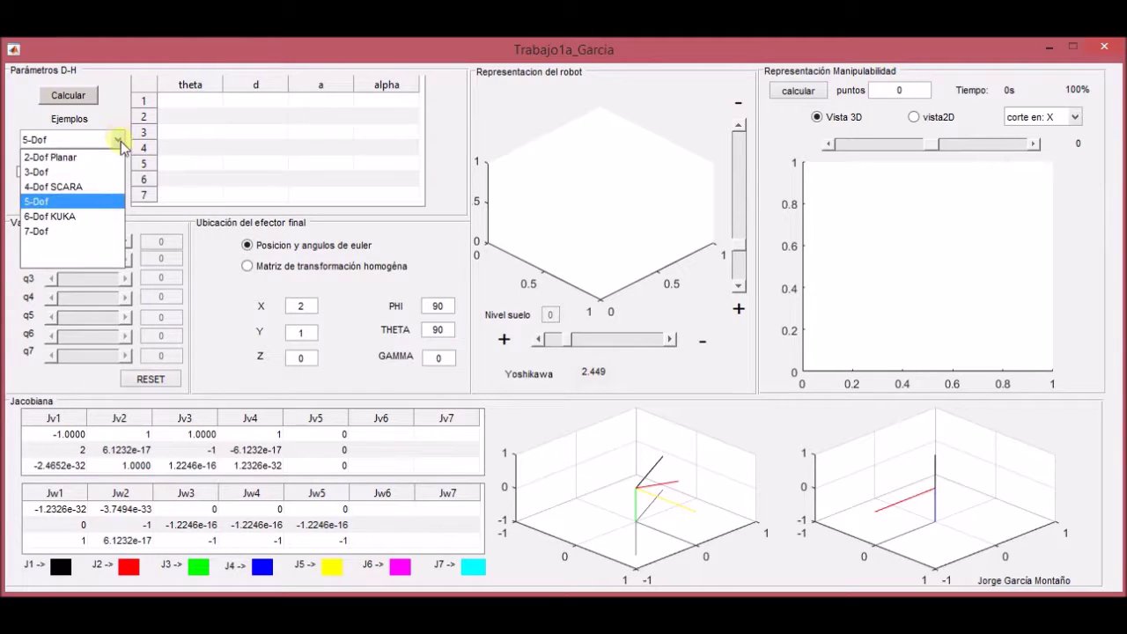
click(77, 202)
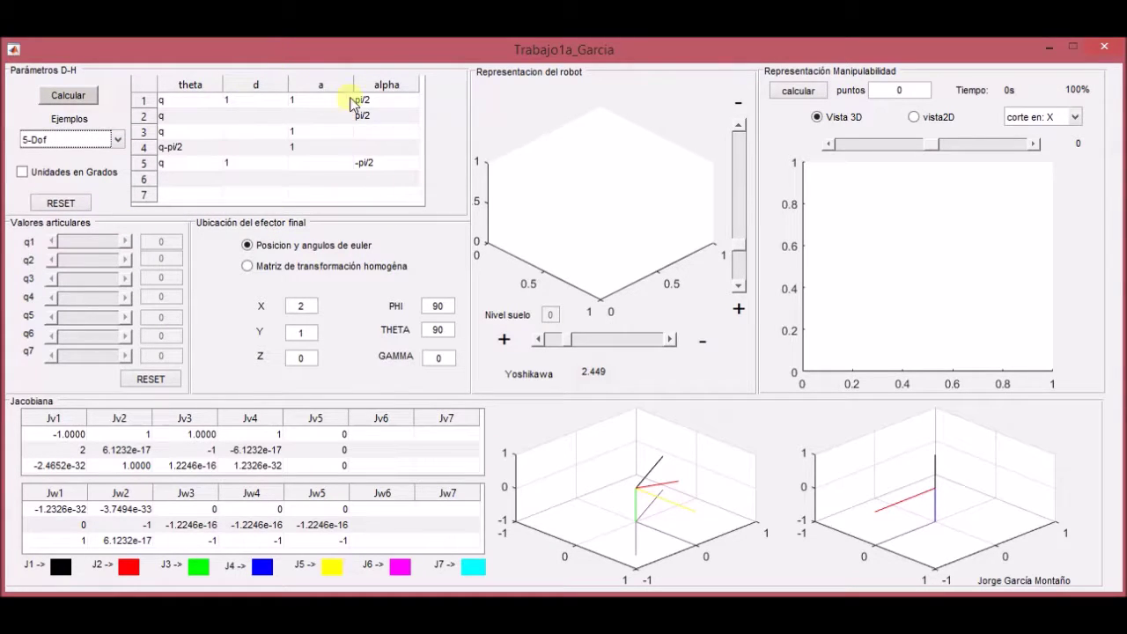
click(22, 173)
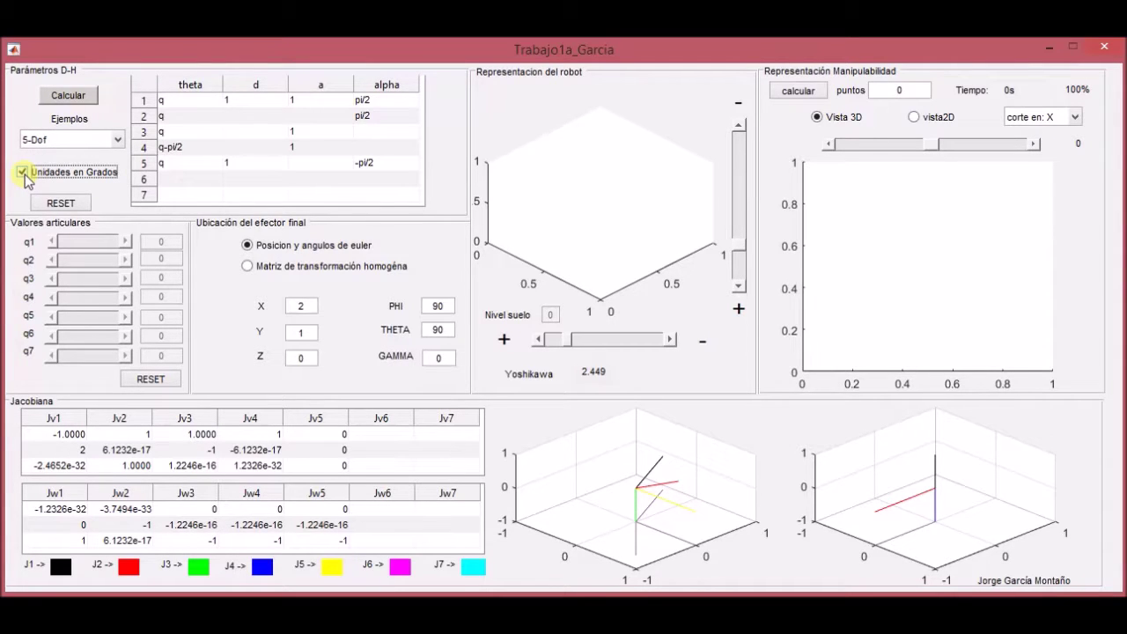
click(69, 96)
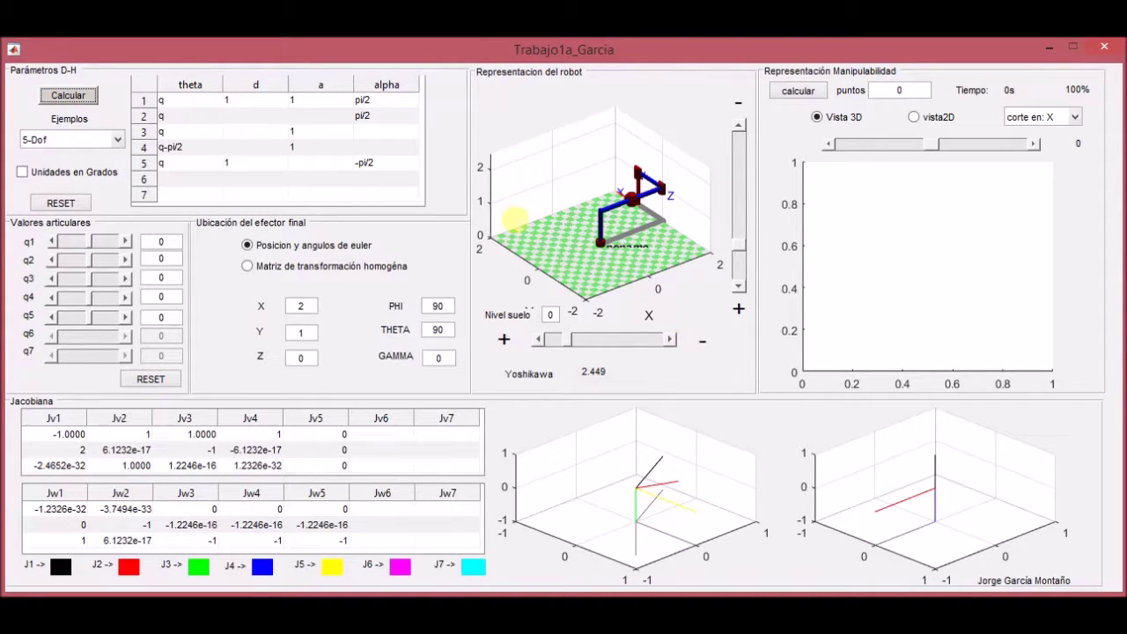
click(669, 342)
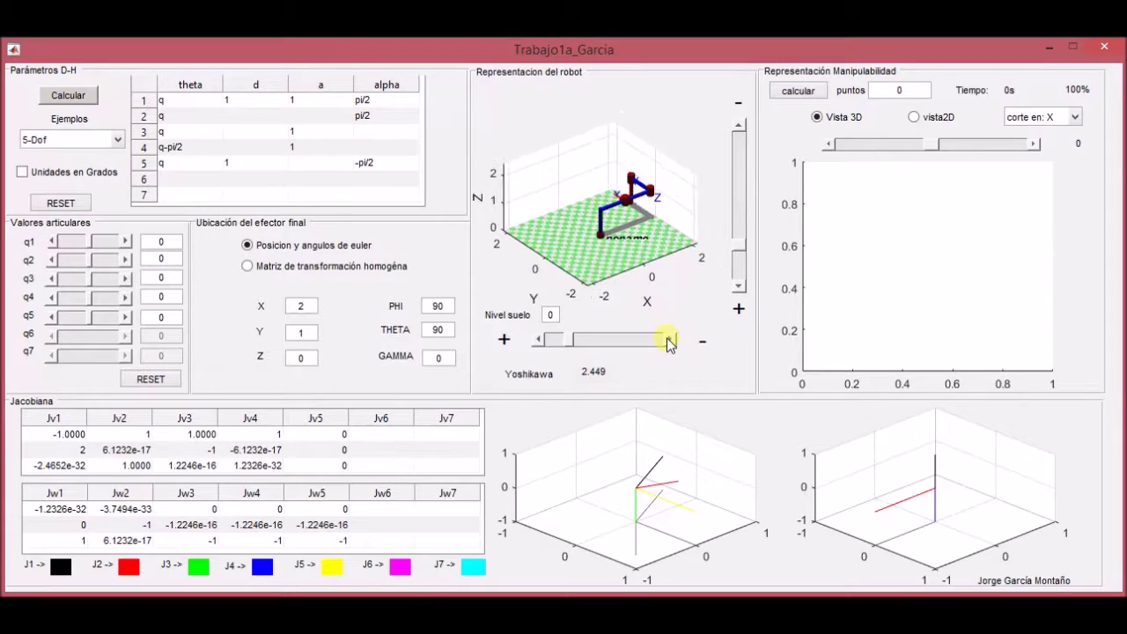
click(741, 250)
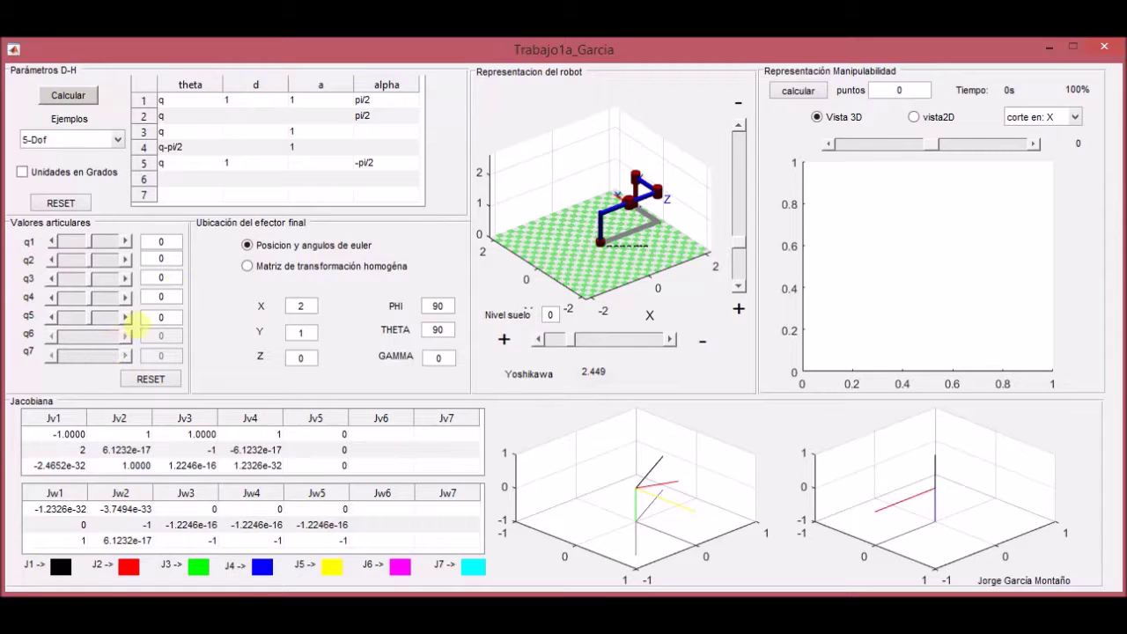
Try joint q1 at 14.4 and q2 at -7.2, and reset the joint values.
click(124, 241)
click(123, 241)
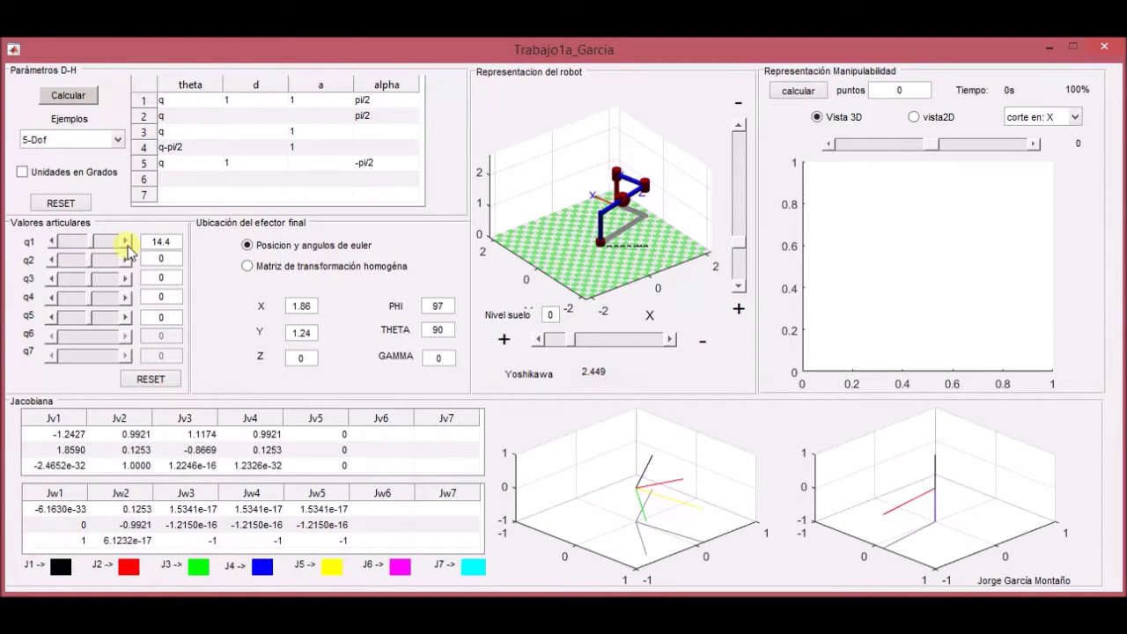
click(51, 260)
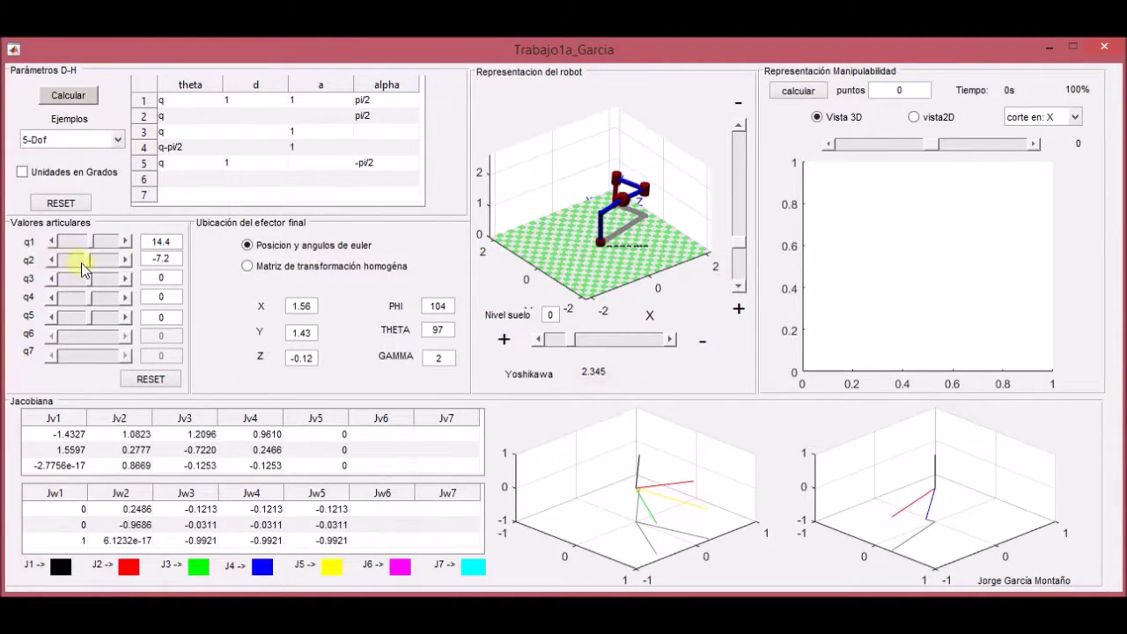
click(124, 259)
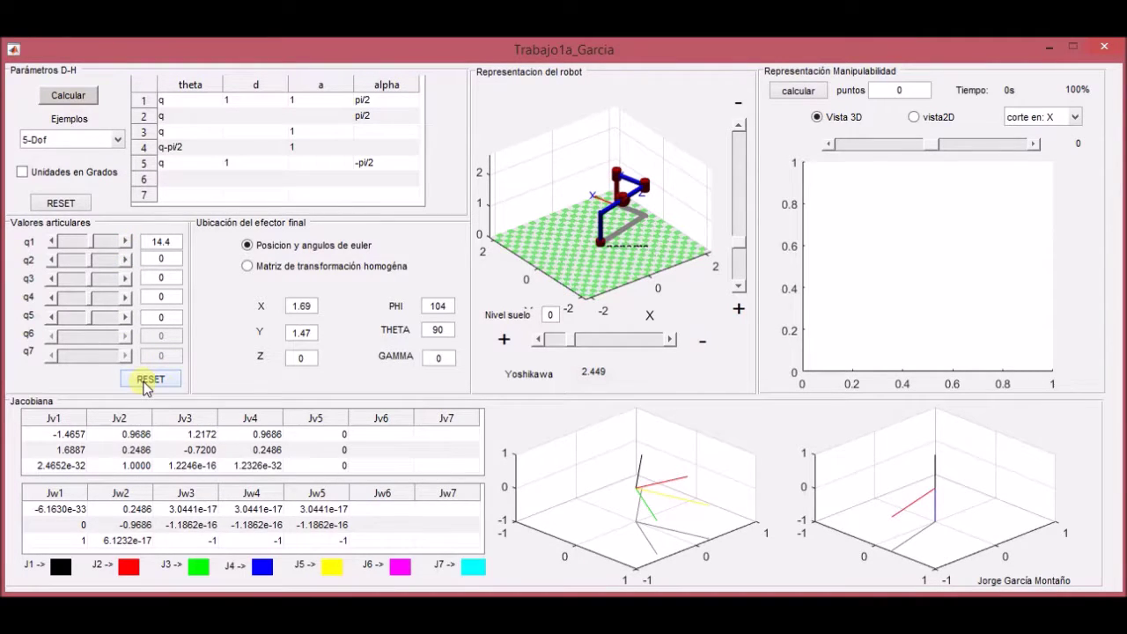
click(146, 381)
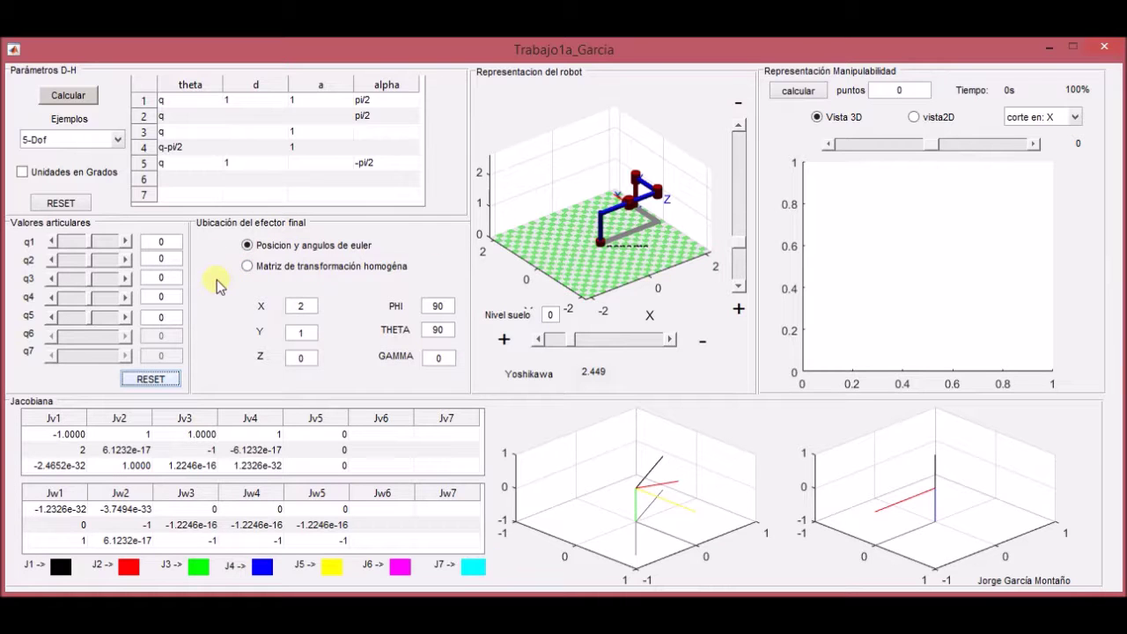
Show the end-effector location as a homogeneous transformation matrix while trying q1 at 14.4 and q2 at -36, and reset the joint values.
click(125, 242)
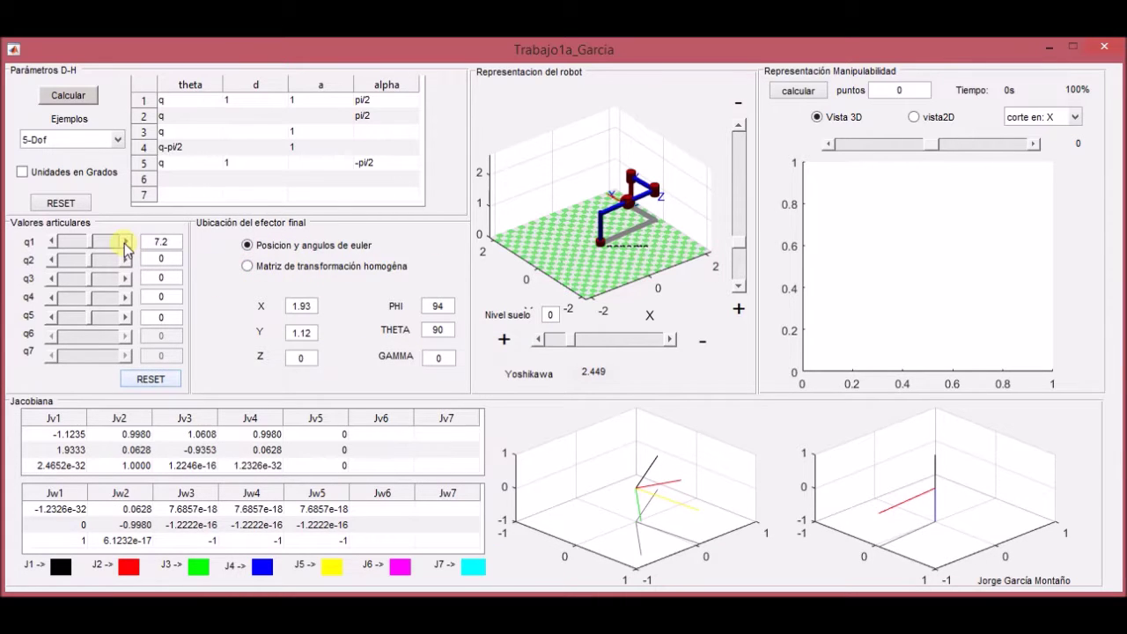
drag(104, 259, 61, 256)
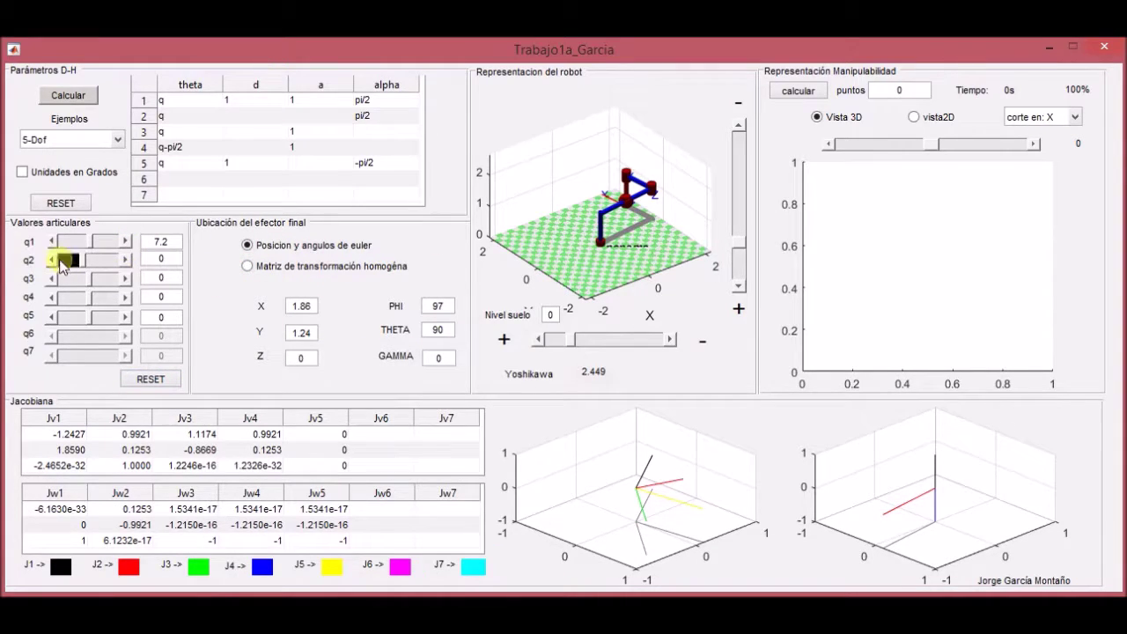
click(248, 267)
click(125, 243)
click(125, 243)
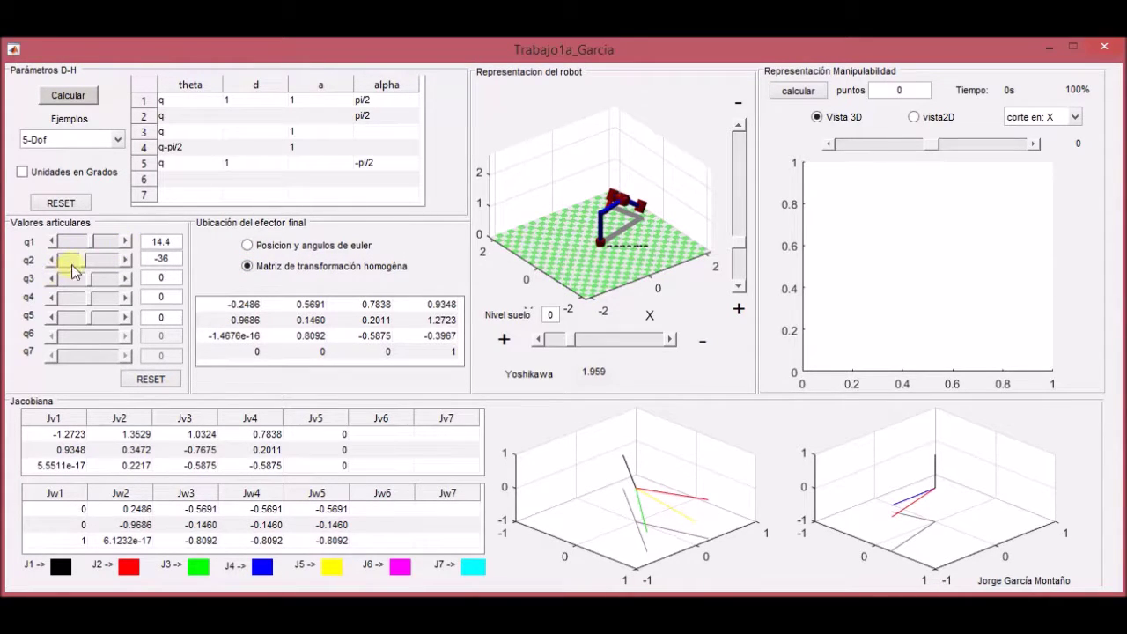
click(130, 379)
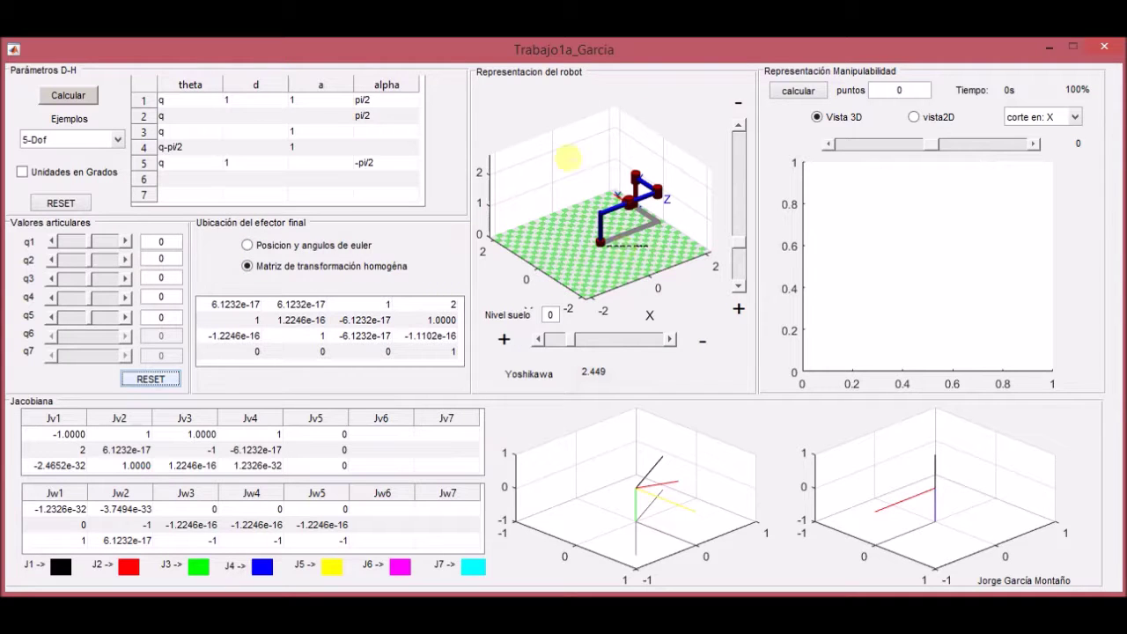
Set joint q3 to 10.8 and joint q2 to -7.2 on the 5-Dof robot.
click(125, 279)
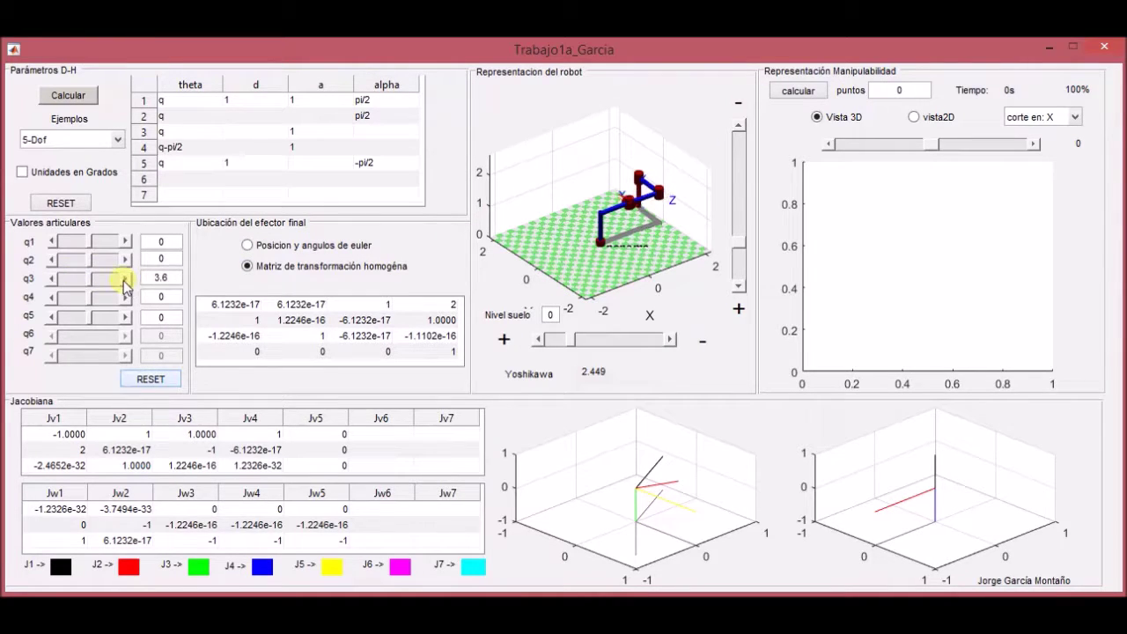
click(125, 278)
click(125, 278)
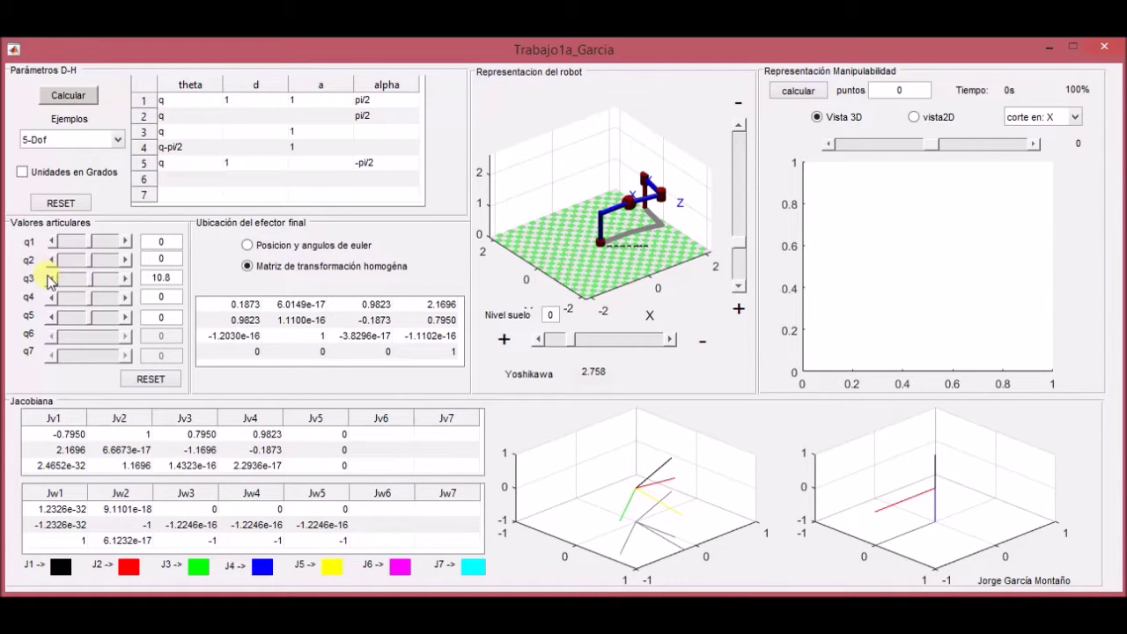
click(51, 261)
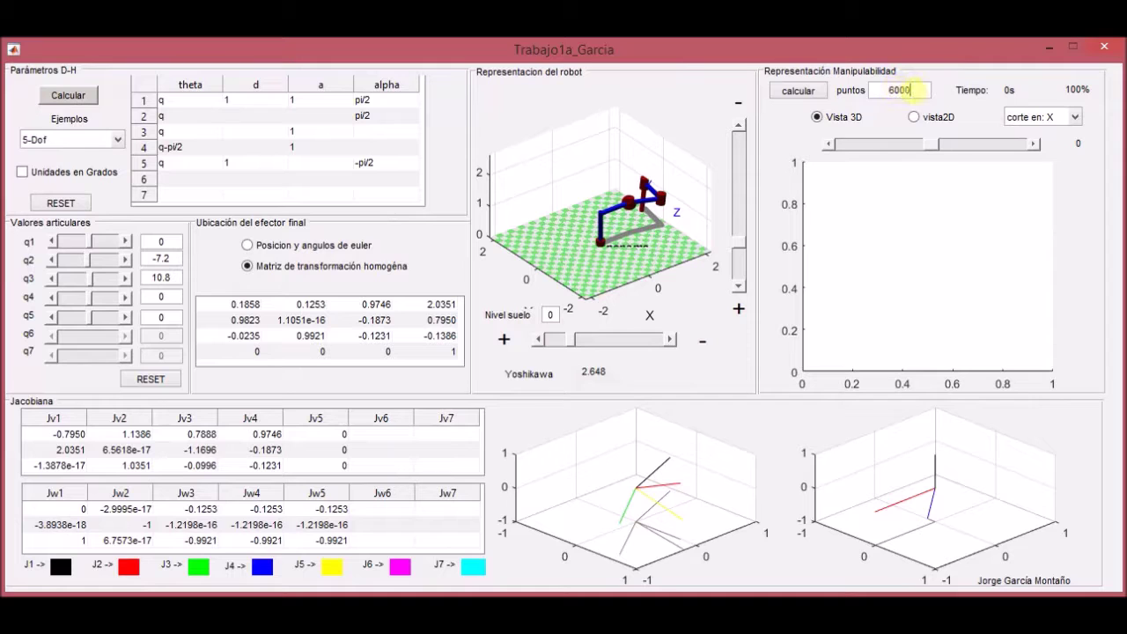
Calculate the 5-Dof robot's manipulability with 6000 points and display it in the 2D view.
click(817, 92)
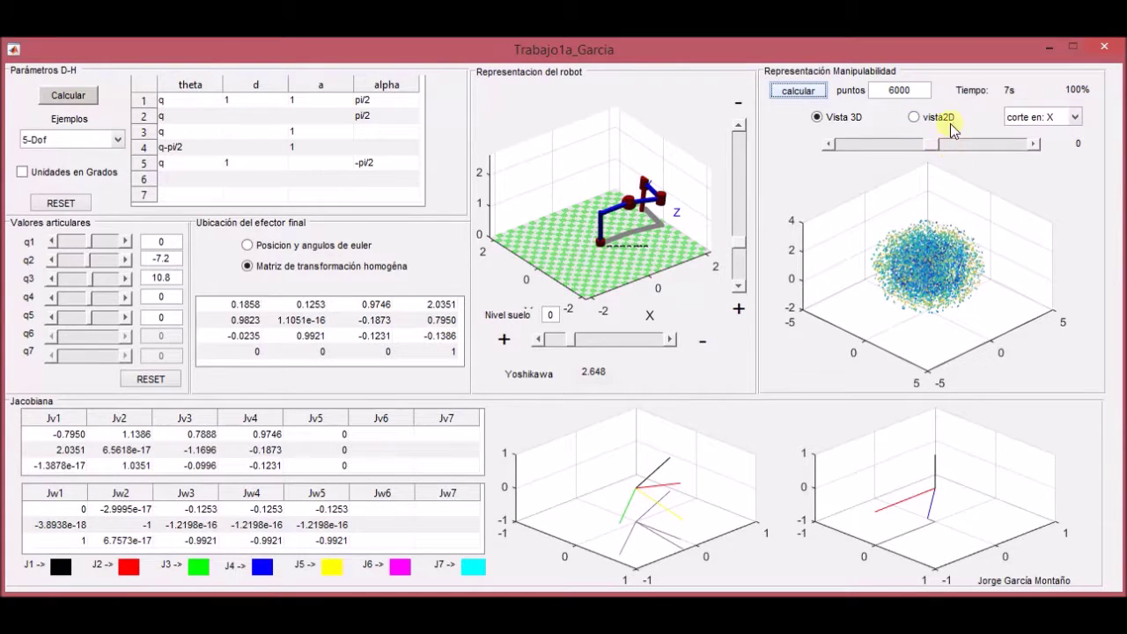
click(922, 116)
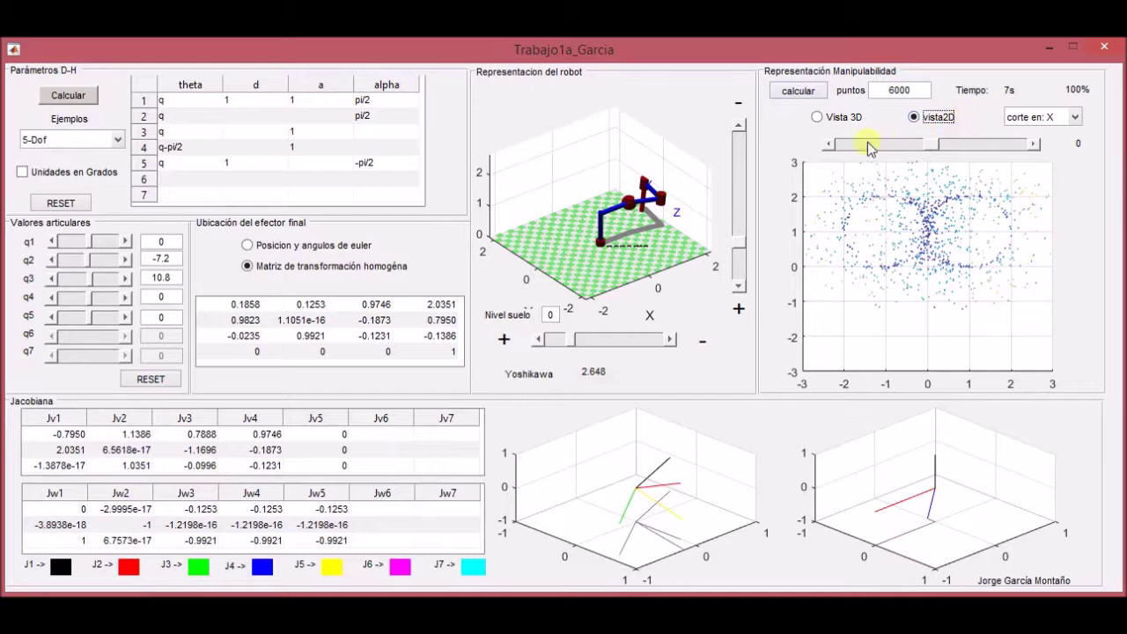
Shift the manipulability plot's X slice back and forth, leaving it at 0.41.
click(828, 144)
click(829, 146)
click(1036, 144)
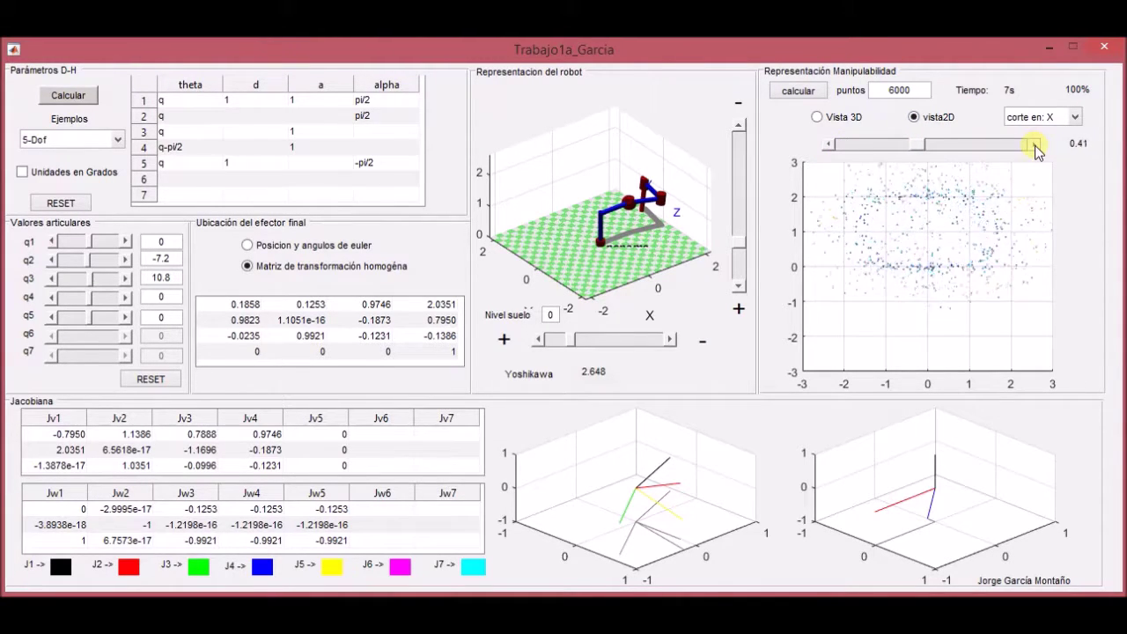
click(1036, 144)
click(1036, 144)
click(1037, 144)
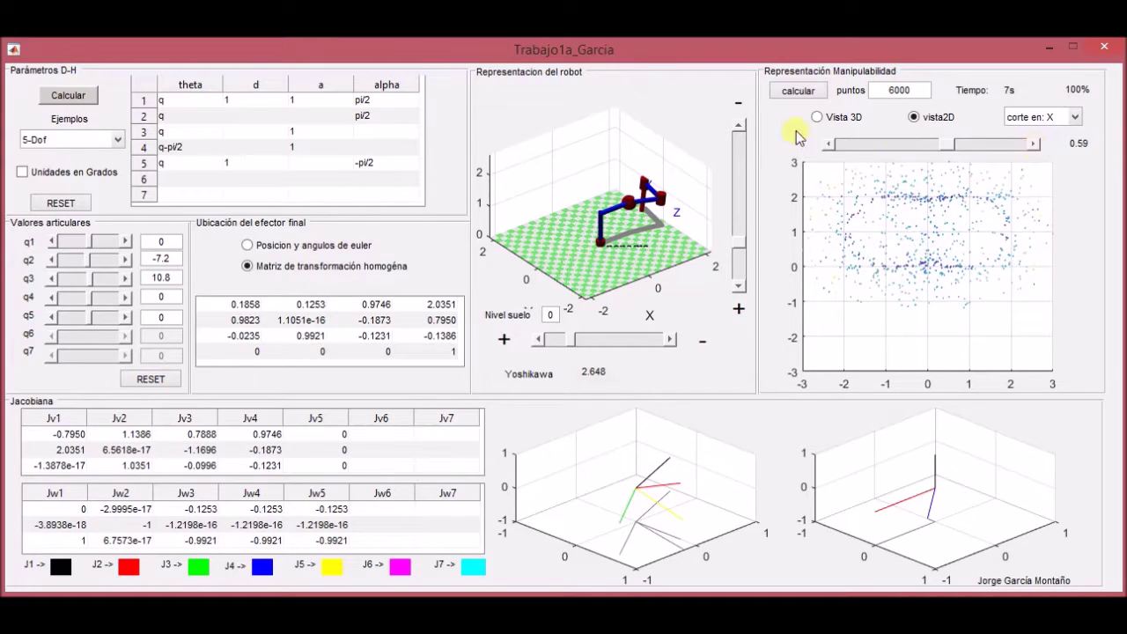
click(829, 145)
click(830, 145)
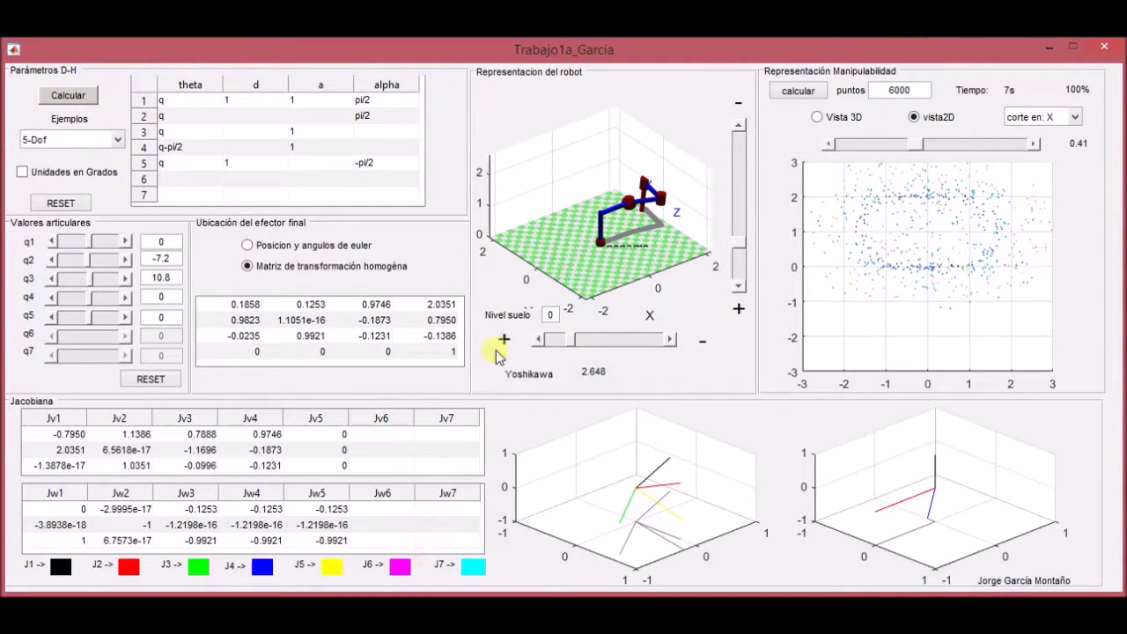
Reset the D-H parameters, load the 4-Dof SCARA example and calculate its model.
click(85, 203)
click(118, 139)
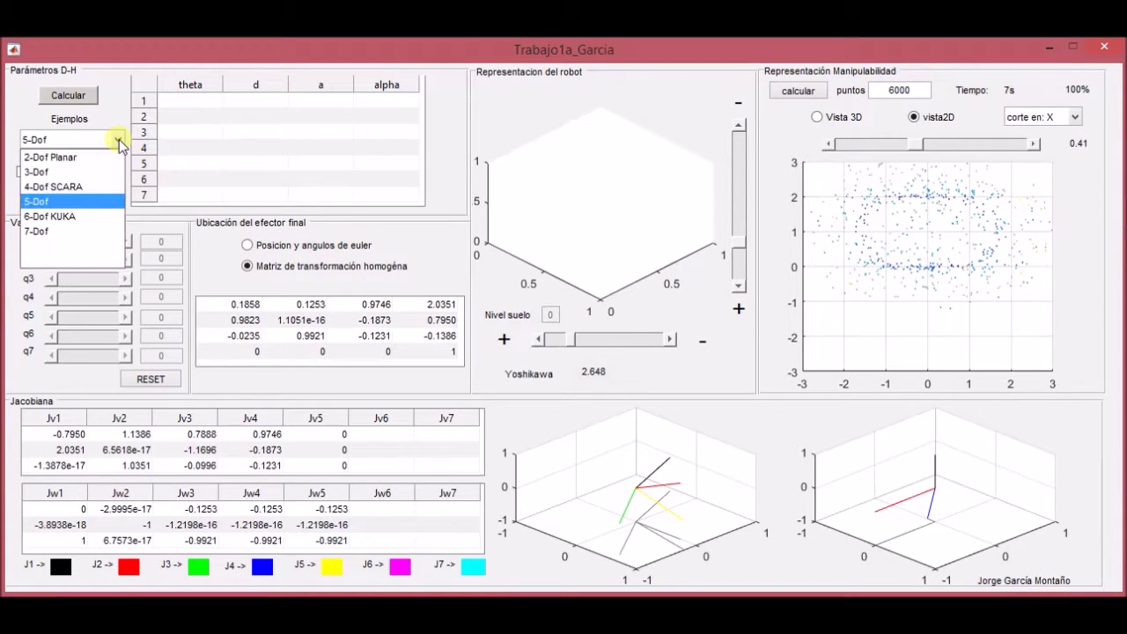
click(75, 187)
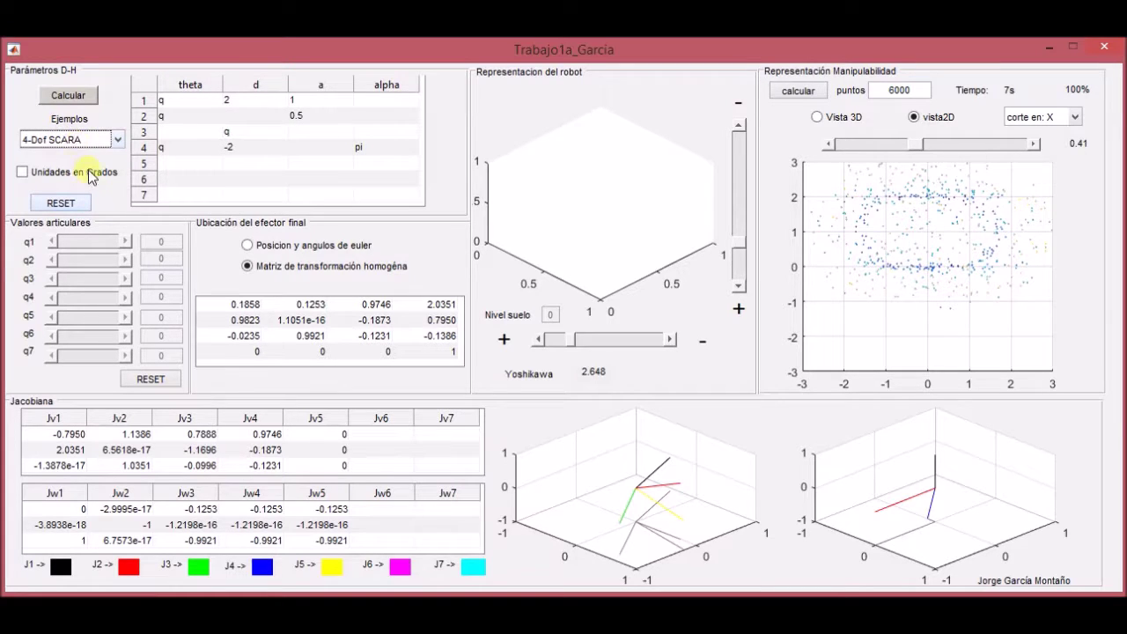
click(70, 96)
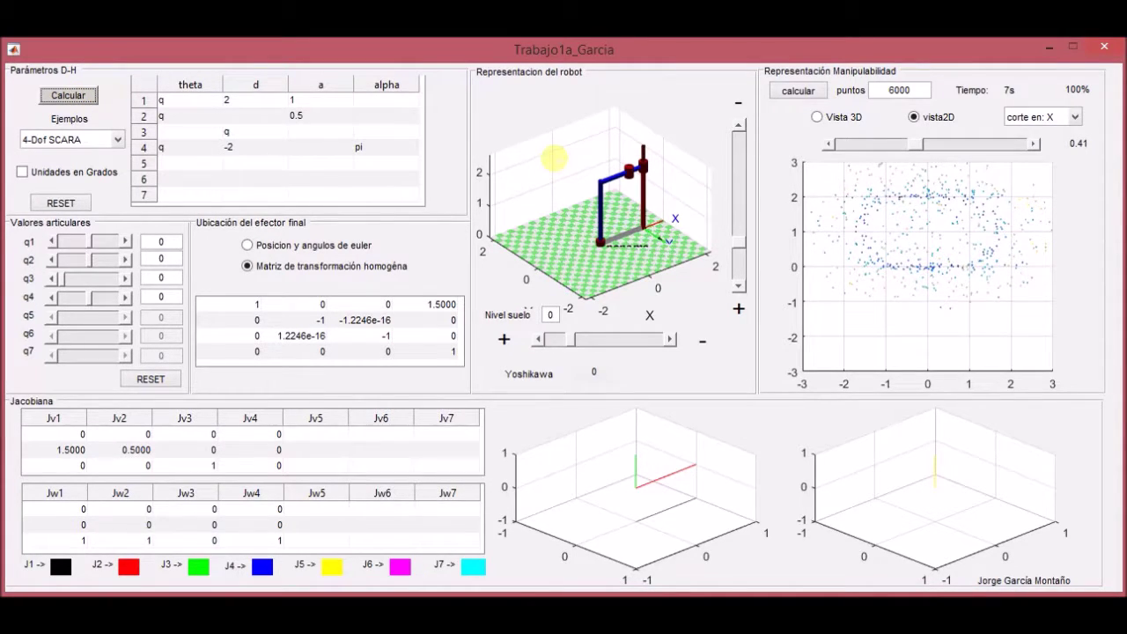
Set joint q2 to 10.8 and joint q3 to 0.4 on the SCARA robot.
click(125, 259)
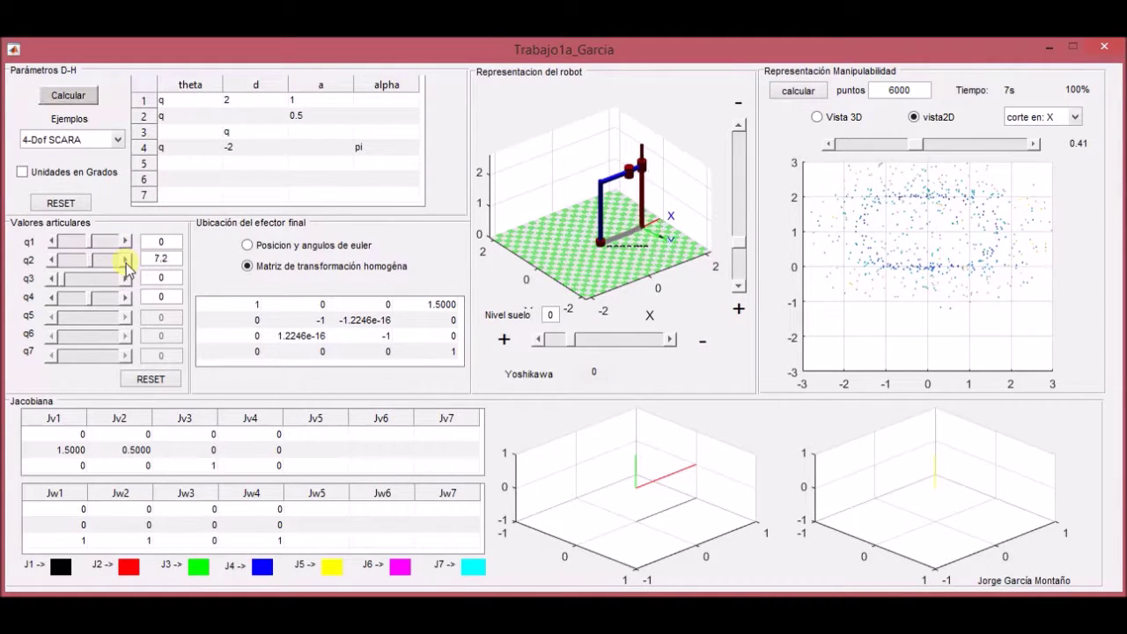
click(127, 279)
click(128, 279)
click(128, 279)
click(127, 279)
click(127, 279)
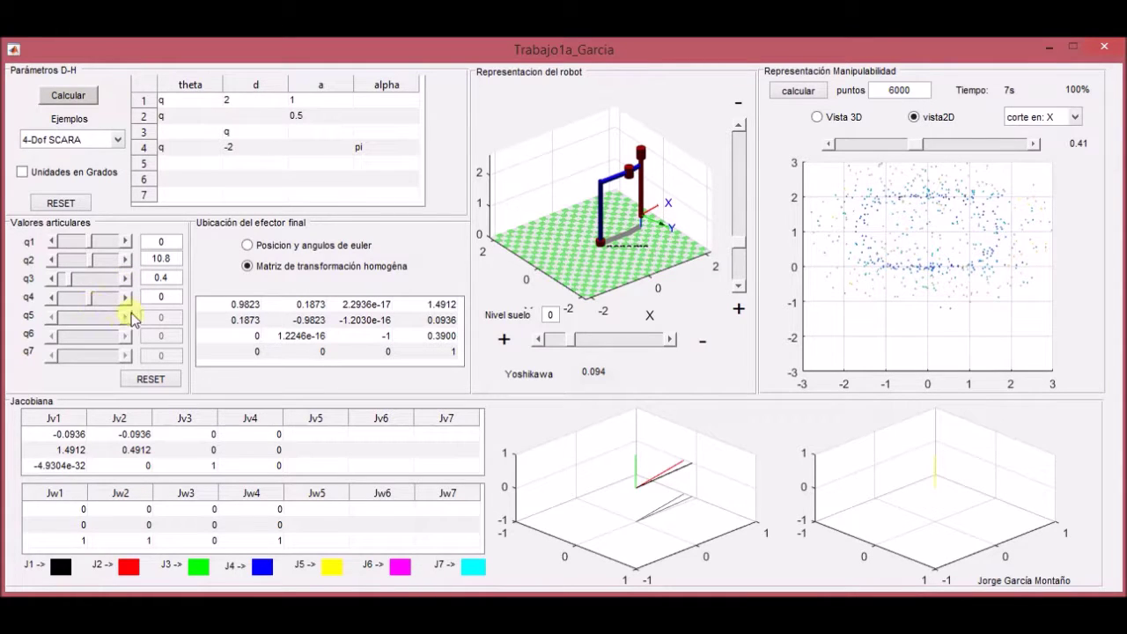
Turn joint q4 of the SCARA robot to 18 and reset all joint values.
click(125, 298)
click(125, 298)
click(125, 298)
click(125, 298)
click(125, 298)
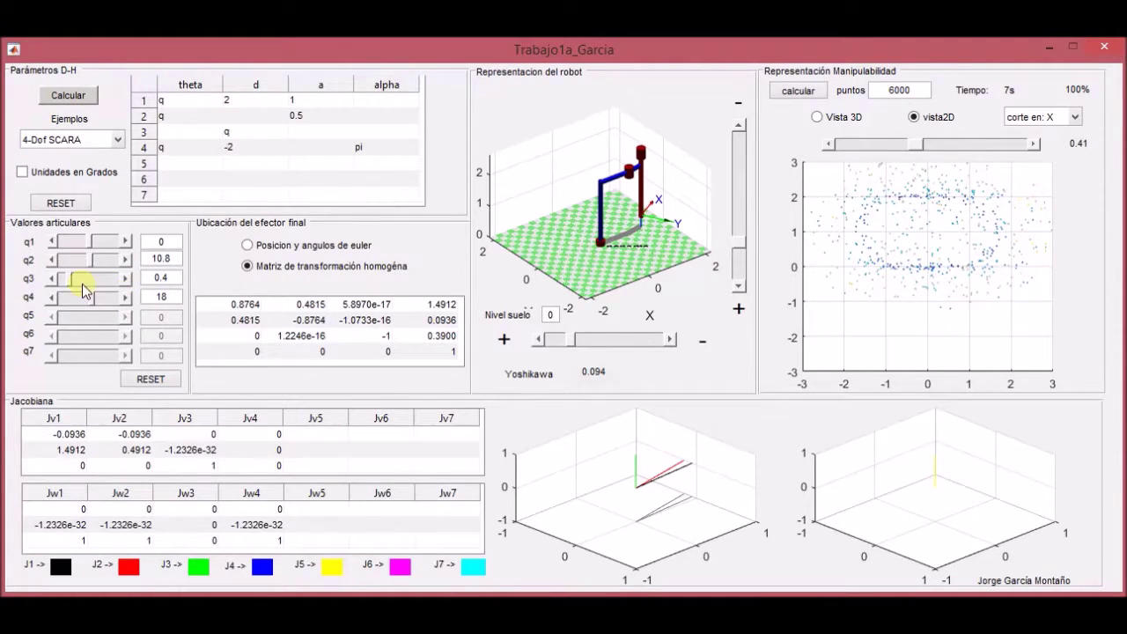
click(153, 381)
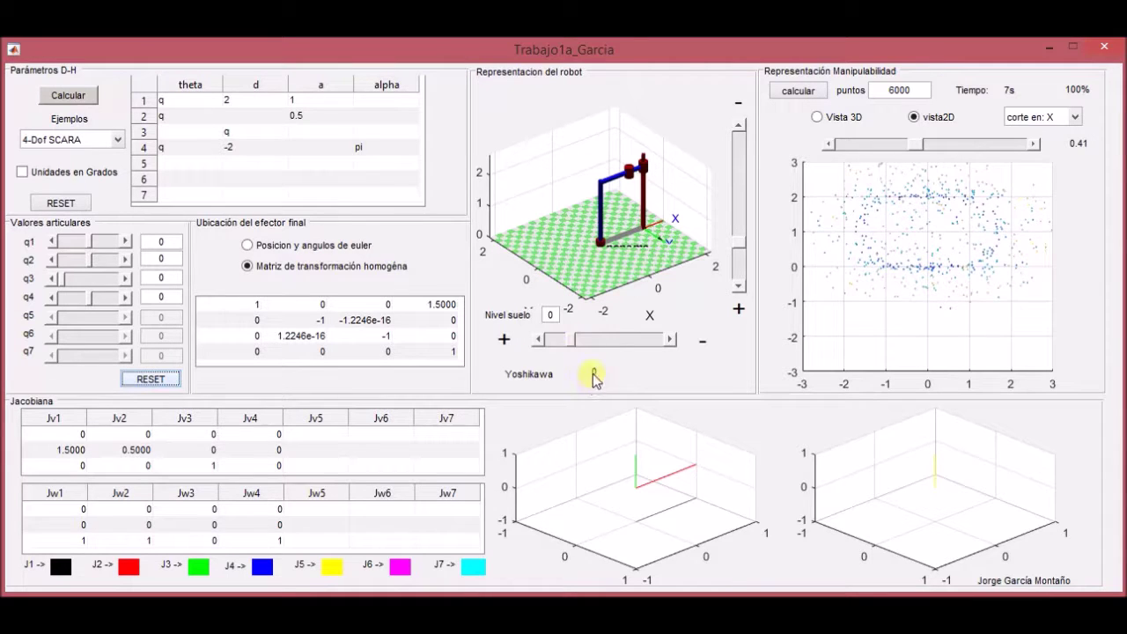
Try joint q2 at 14.4 to test the SCARA robot's Yoshikawa index, and reset the joint values.
click(125, 260)
click(125, 261)
click(126, 261)
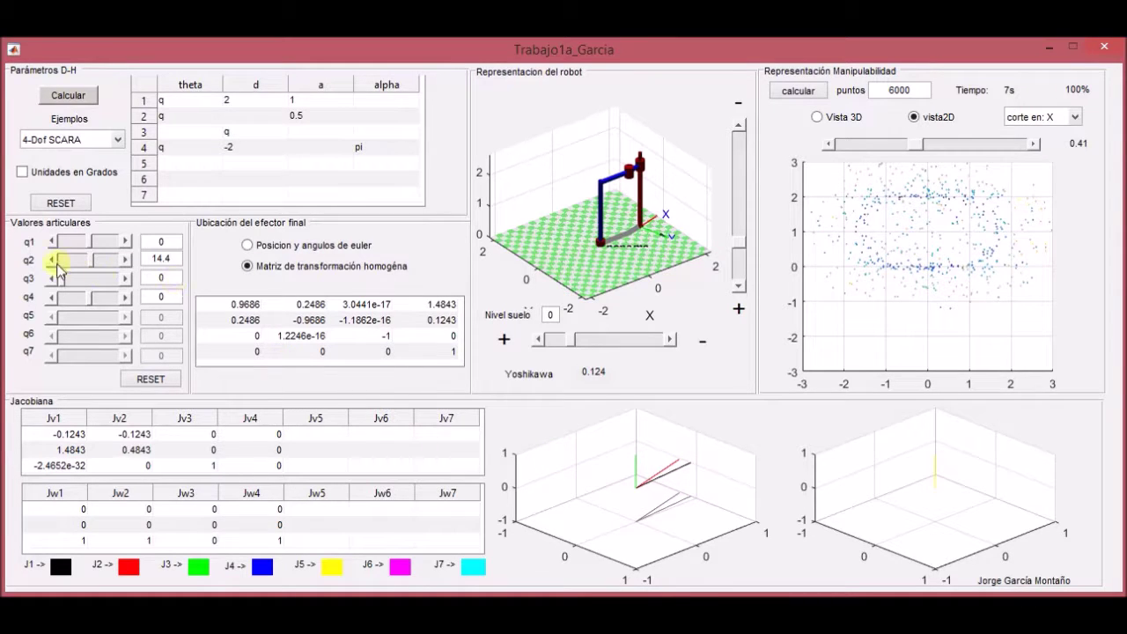
click(160, 380)
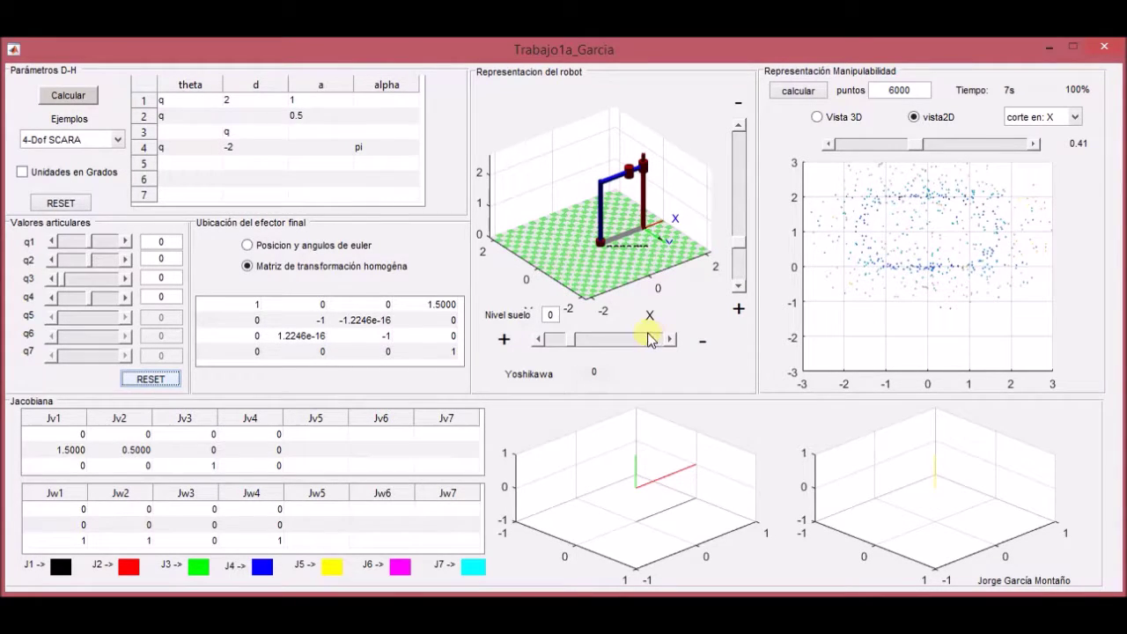
Calculate the SCARA robot's manipulability with 10000 points and display it in the 3D view.
drag(913, 90, 883, 89)
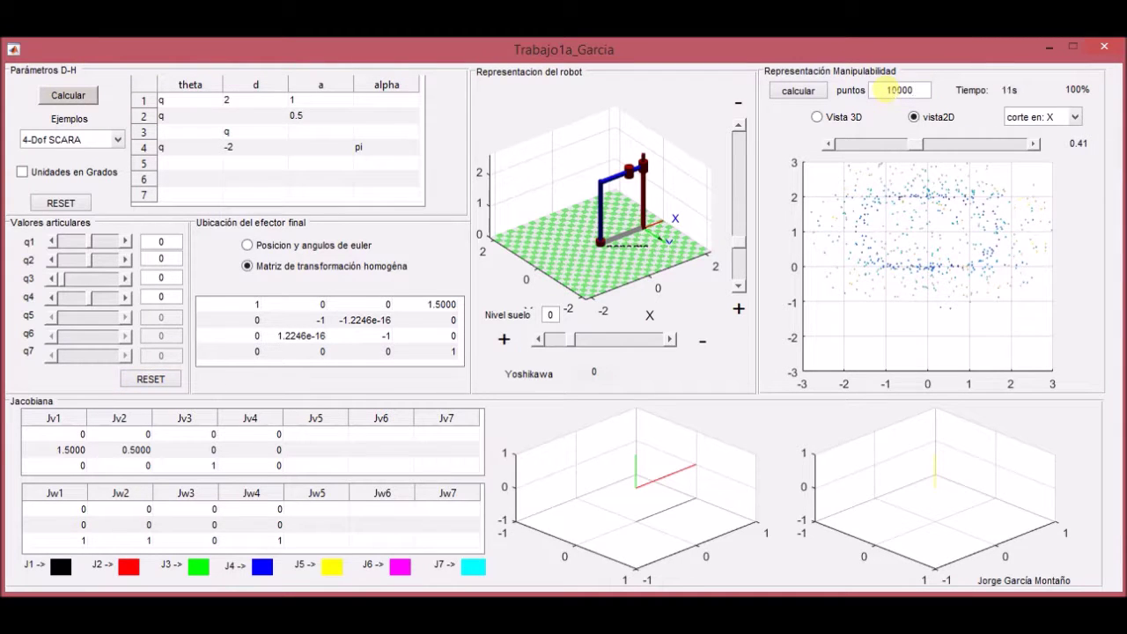
click(782, 97)
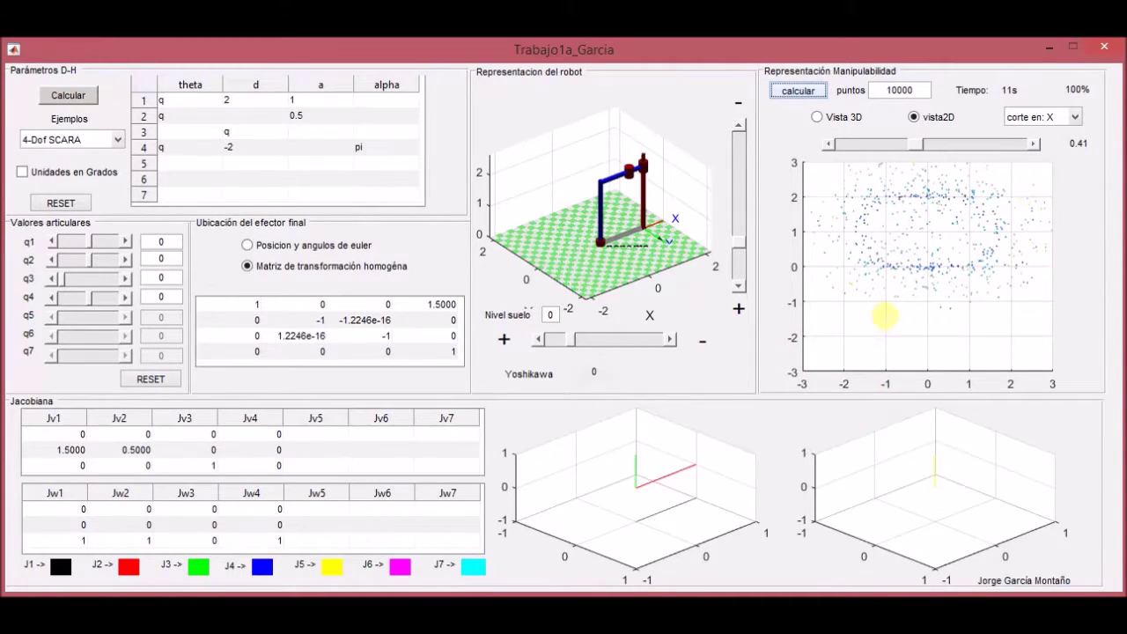
click(845, 123)
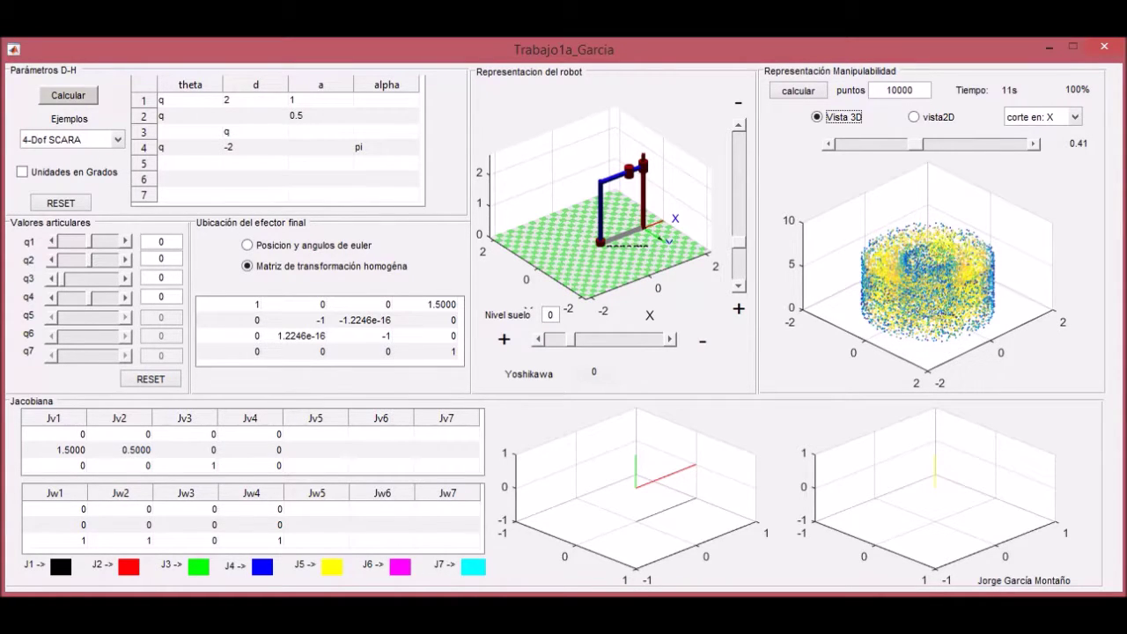
Display the SCARA robot's manipulability as a 2D view cut in Z.
click(1076, 116)
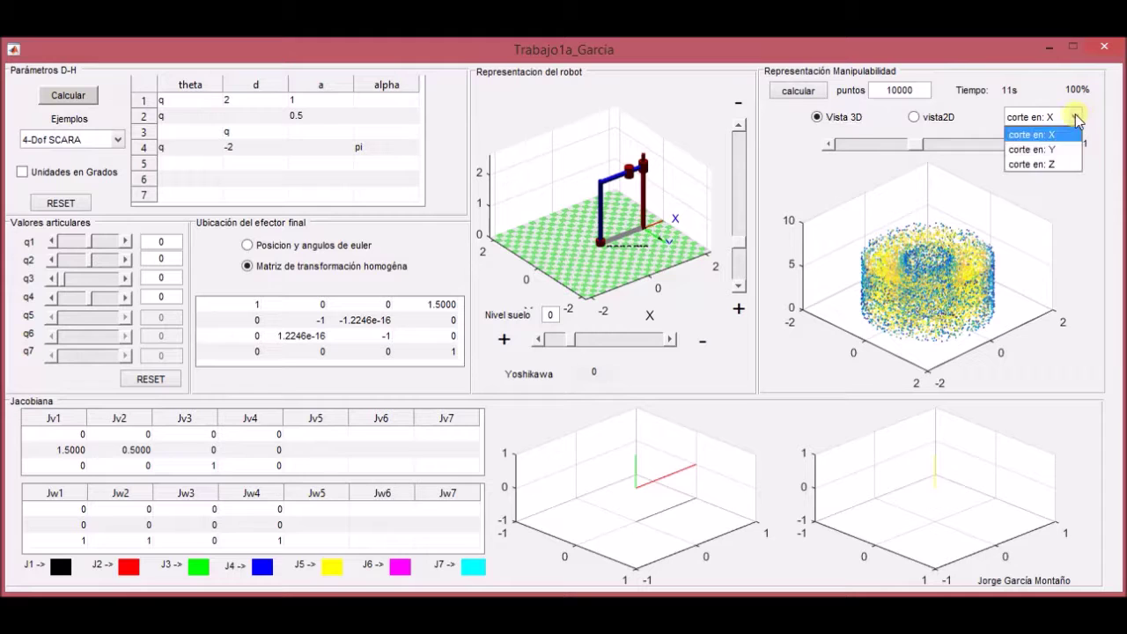
click(1049, 165)
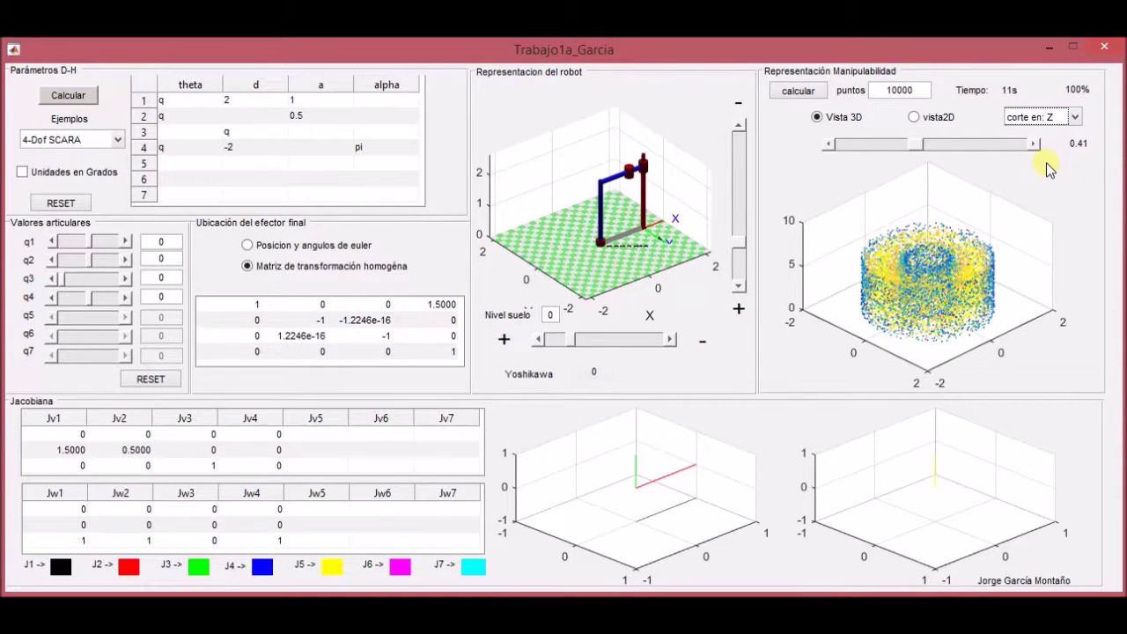
click(914, 116)
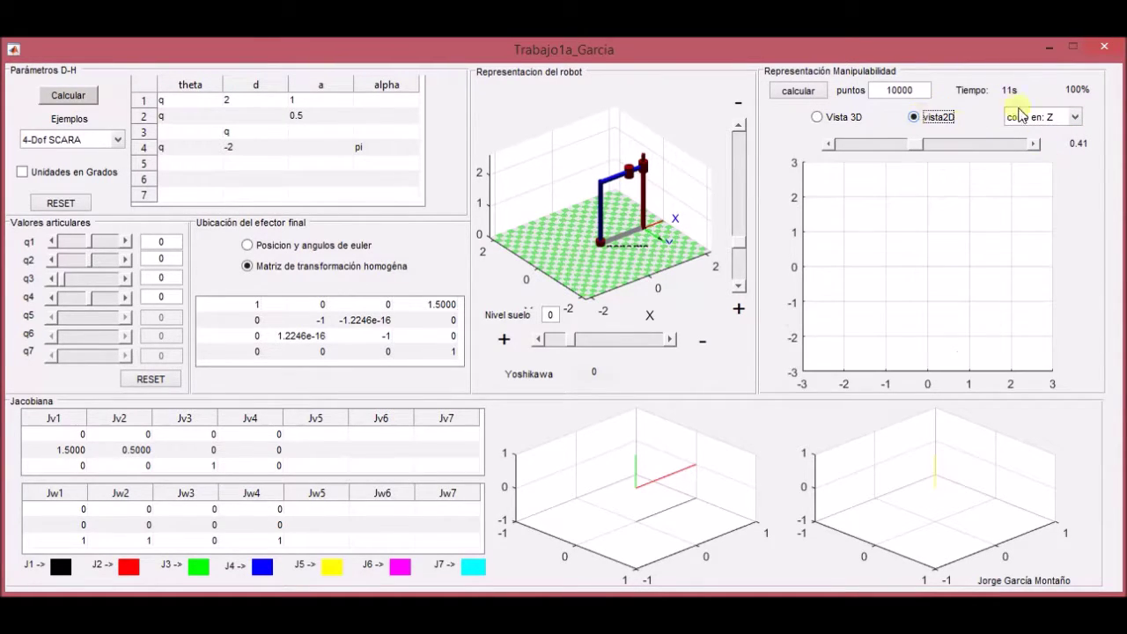
Sweep the Z cut of the 2D manipulability plot down to 0.31 and up to 0.72.
click(829, 145)
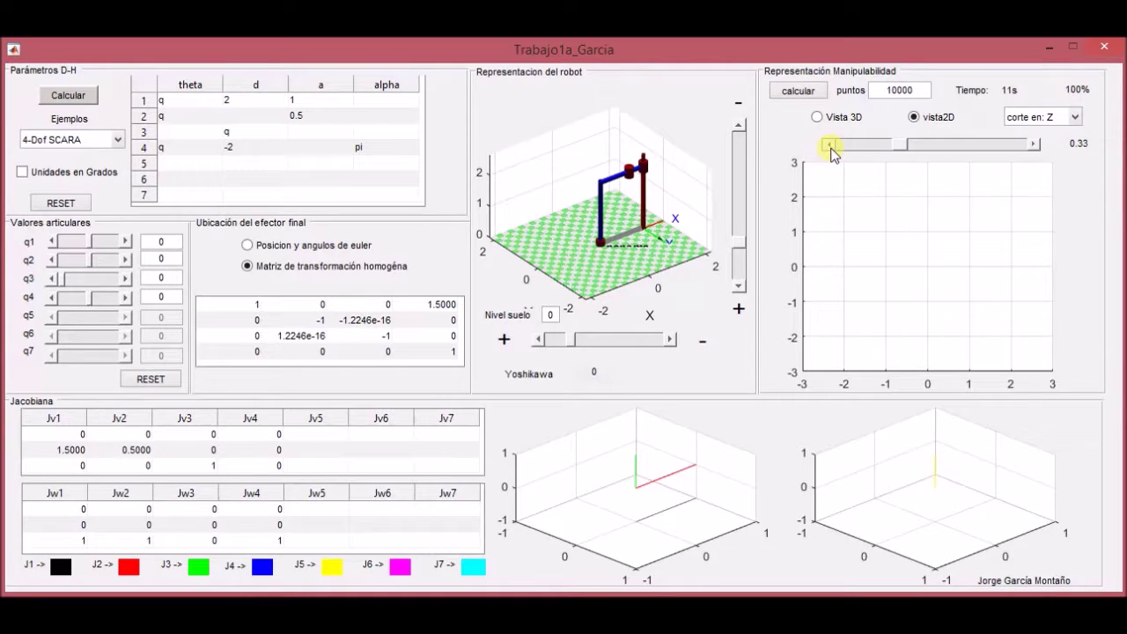
click(830, 146)
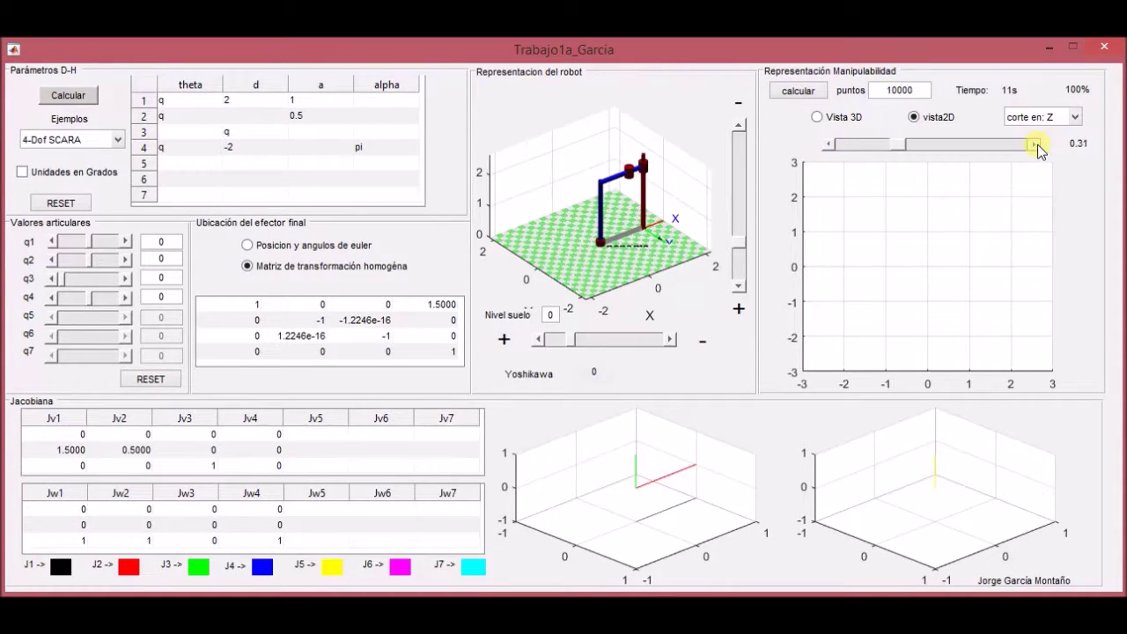
click(1036, 144)
click(1035, 145)
click(1036, 145)
click(1036, 144)
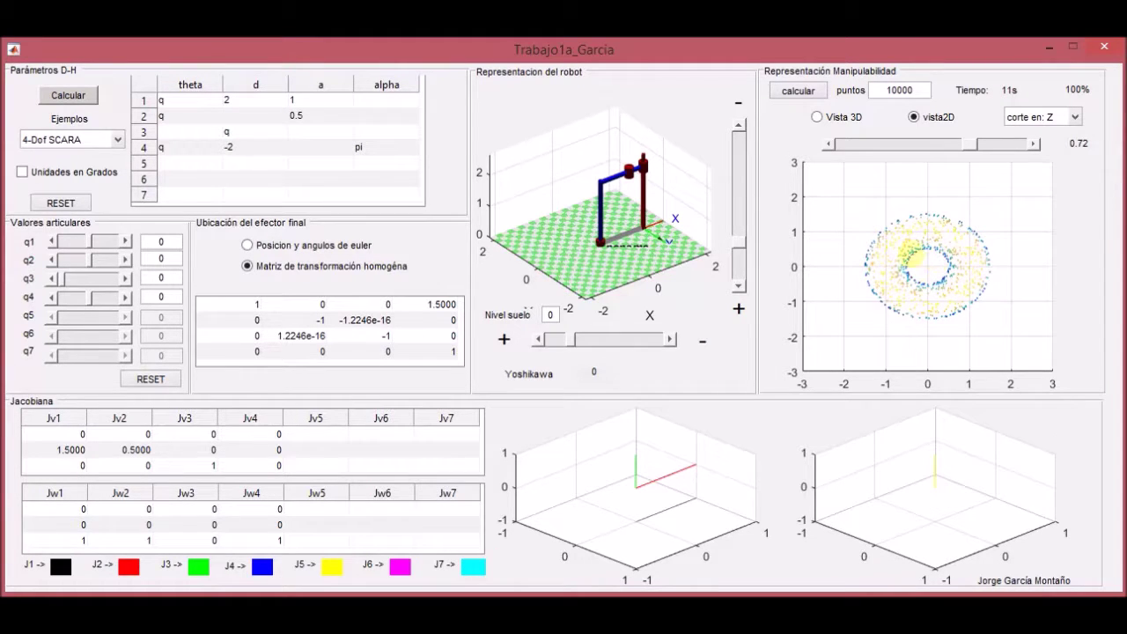
Increase joint q2 of the SCARA robot gradually to 75.6, and set it to exactly 90.
drag(124, 264, 123, 264)
click(123, 262)
click(124, 262)
click(124, 262)
click(124, 262)
click(123, 263)
click(123, 262)
click(124, 262)
drag(164, 257, 138, 260)
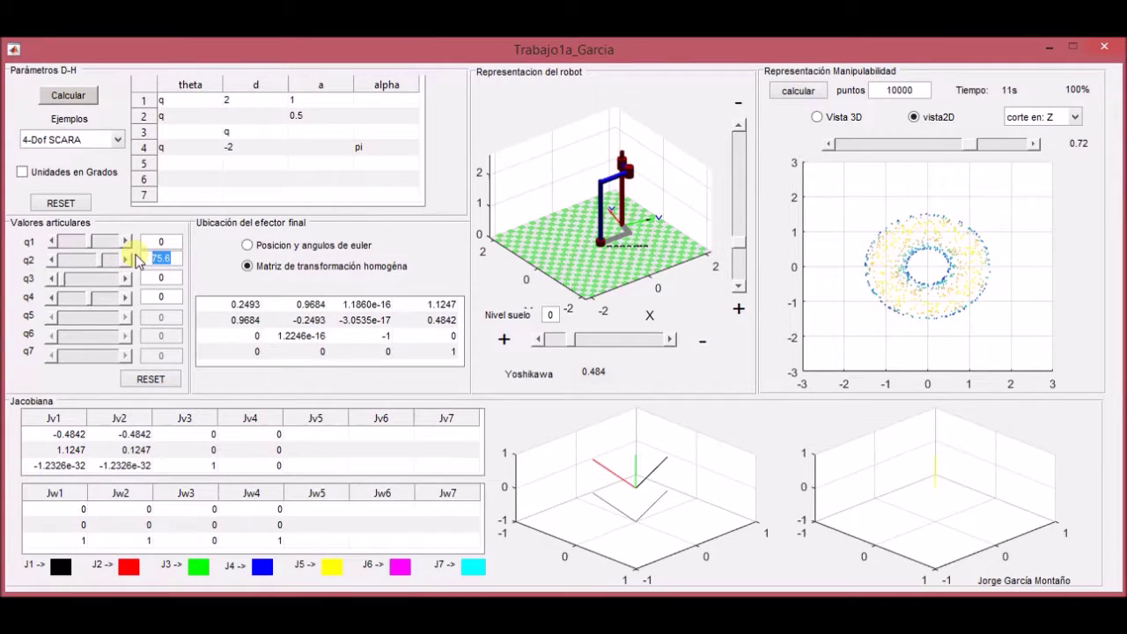
text(90)
key(Return)
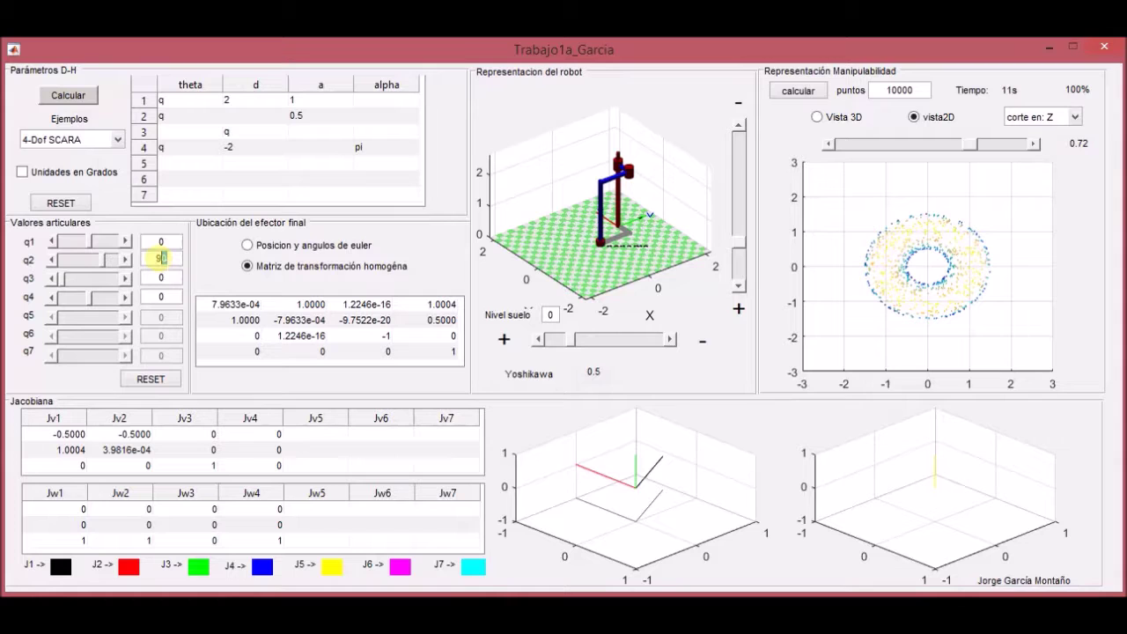
Raise joint q2 of the SCARA robot past 90 and set it to 180.
click(125, 259)
click(125, 258)
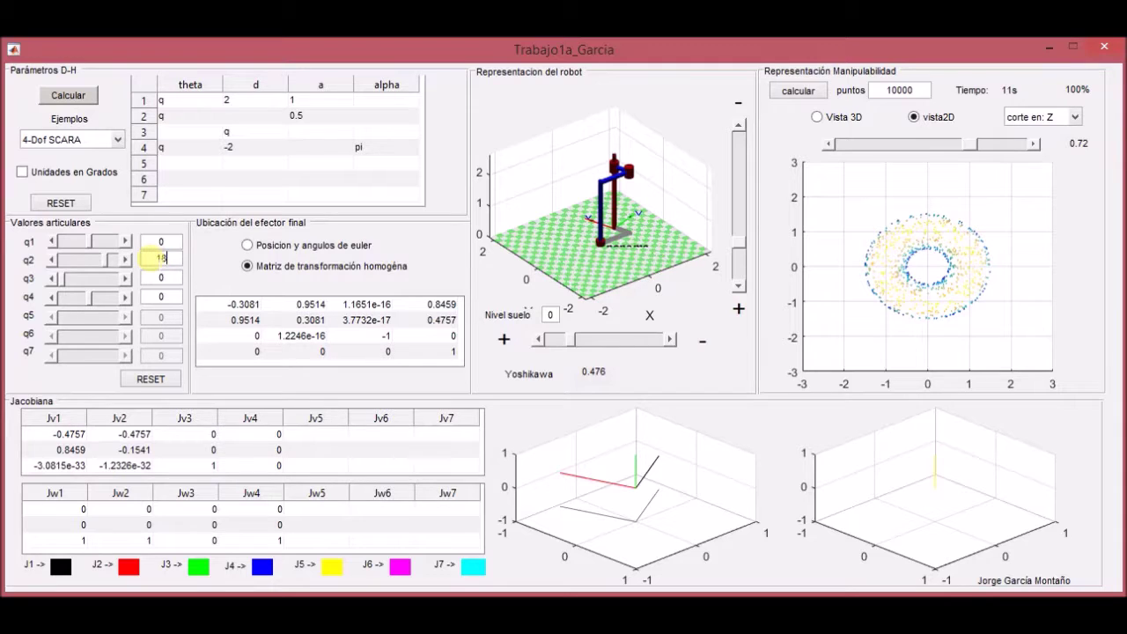
click(158, 258)
text(180)
key(Return)
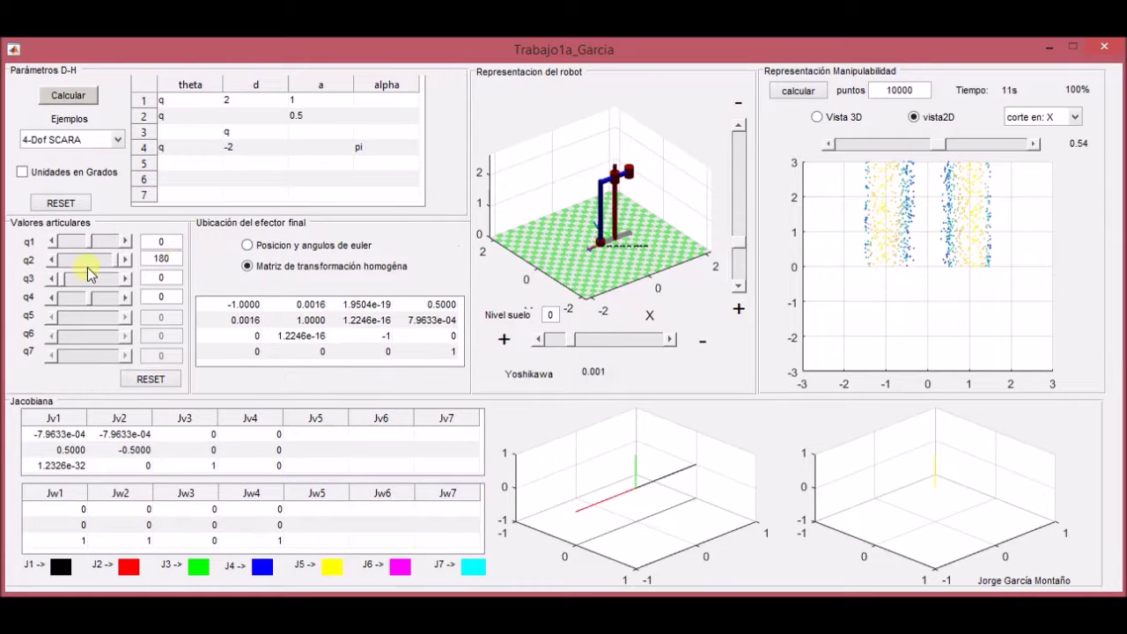
Bring joint q2 of the SCARA robot to 91.5 and adjust joint q3 to 0.5.
drag(116, 259, 101, 260)
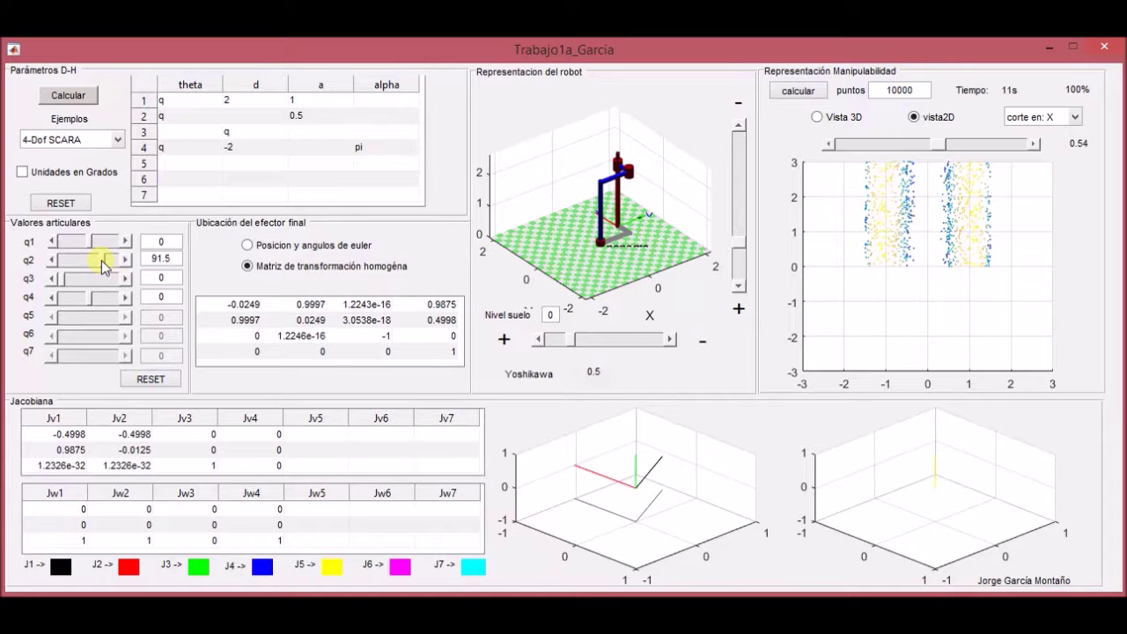
click(128, 282)
click(128, 281)
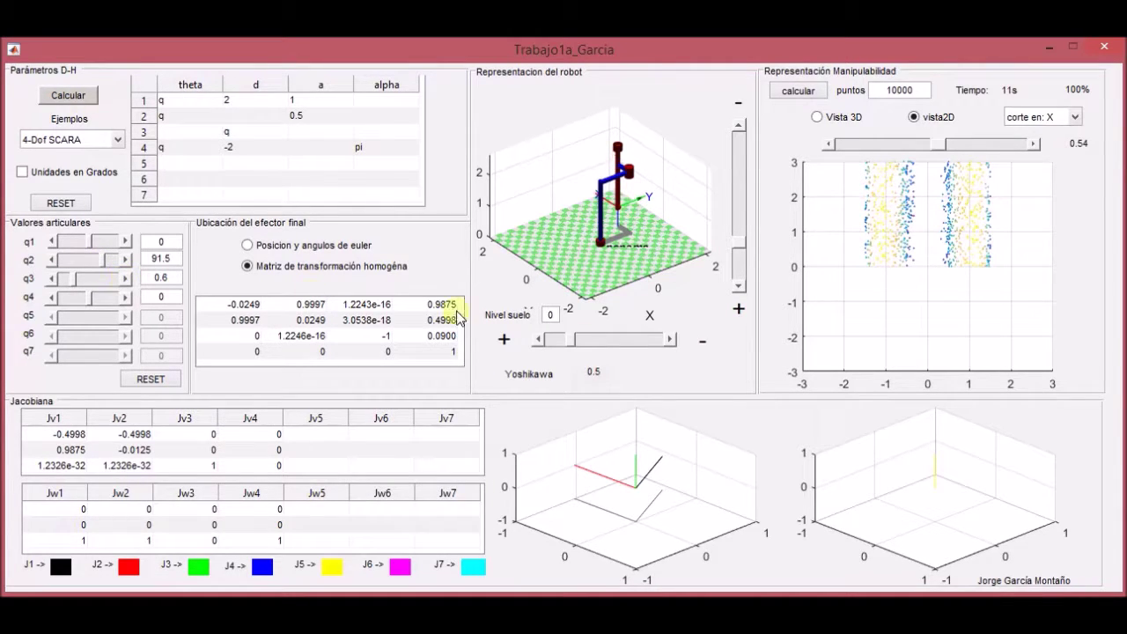
click(53, 280)
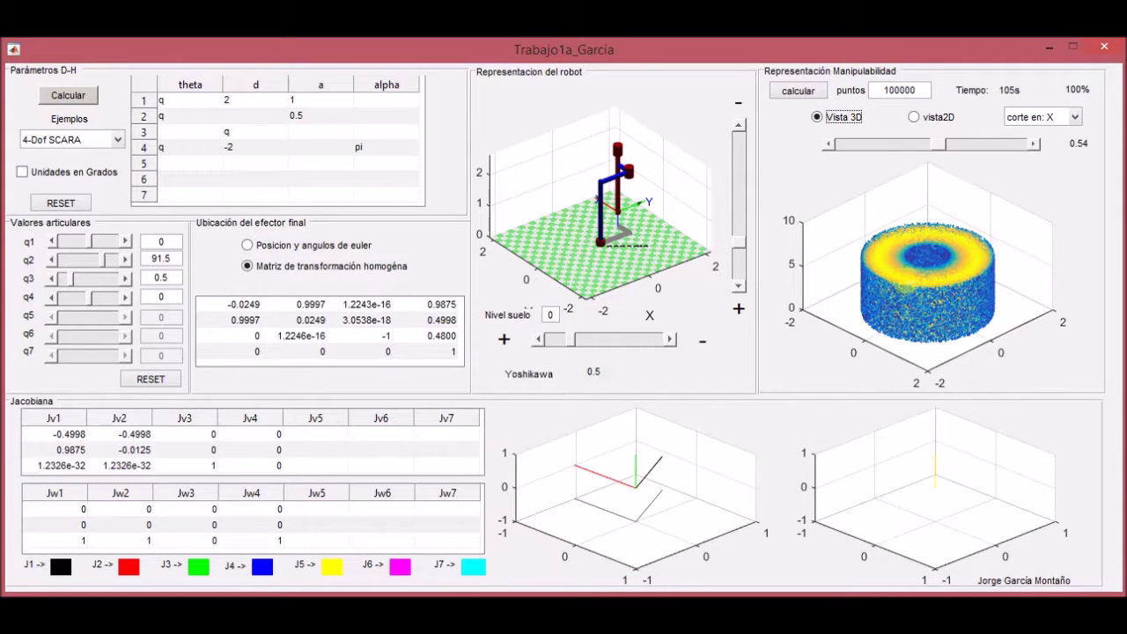
Show the 100000-point manipulability in 2D cut in Z, and shift the cut position to 0.56.
click(915, 118)
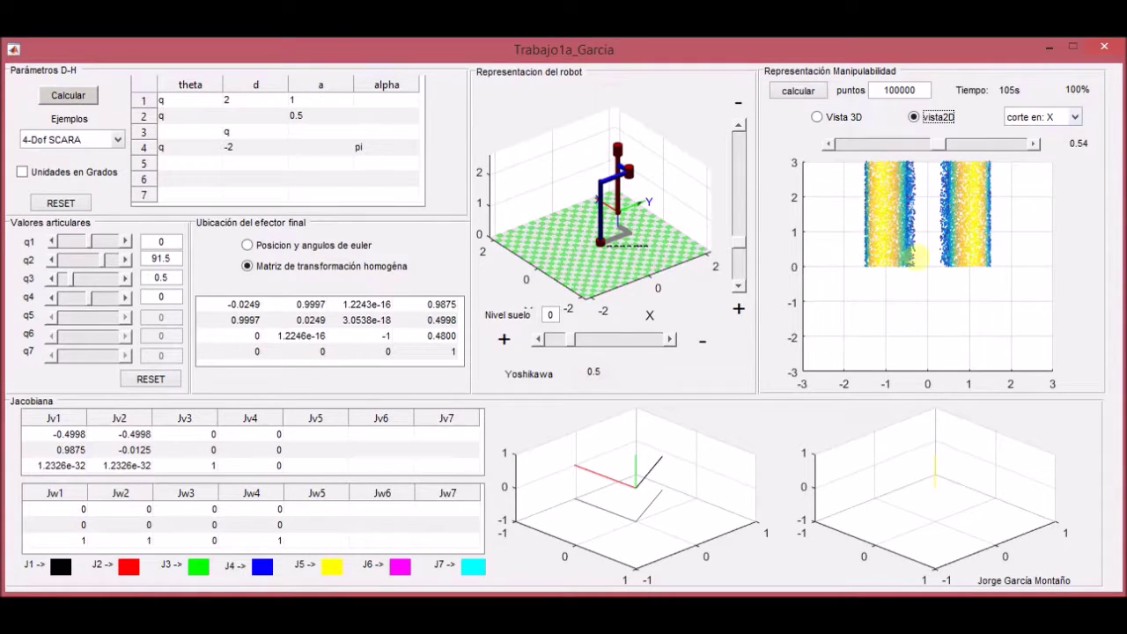
click(1075, 116)
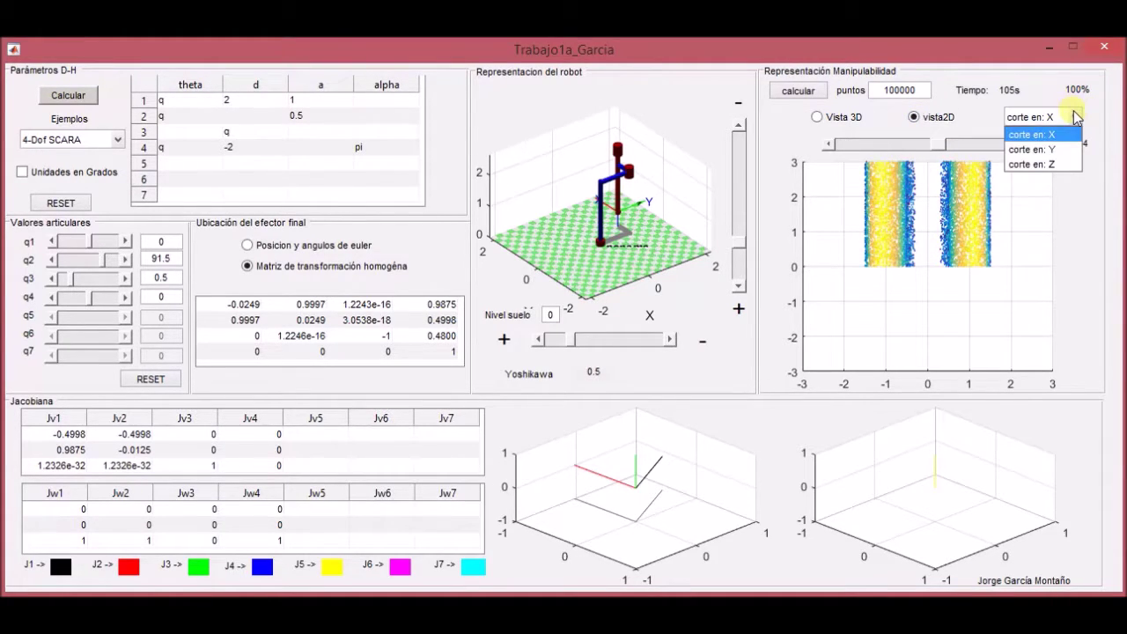
click(1058, 163)
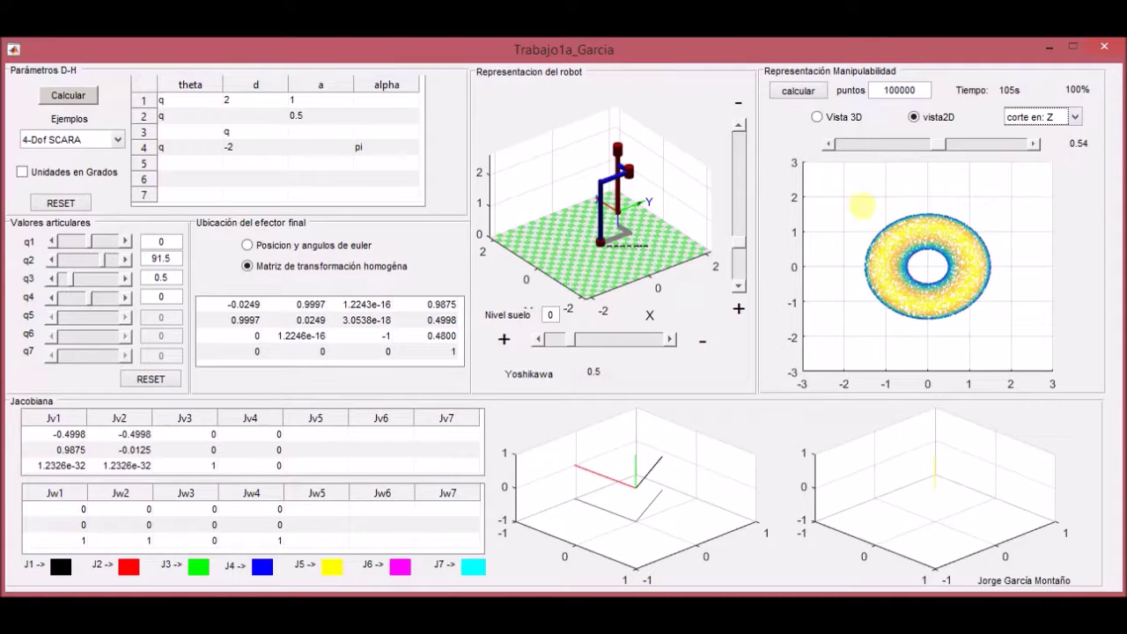
click(1033, 145)
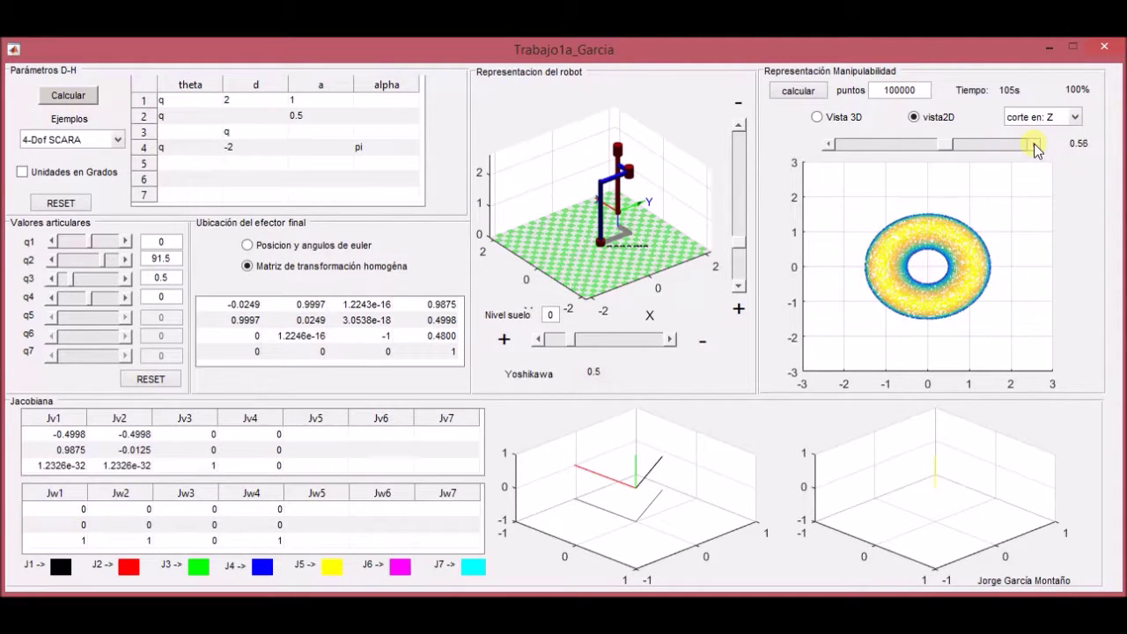
click(828, 144)
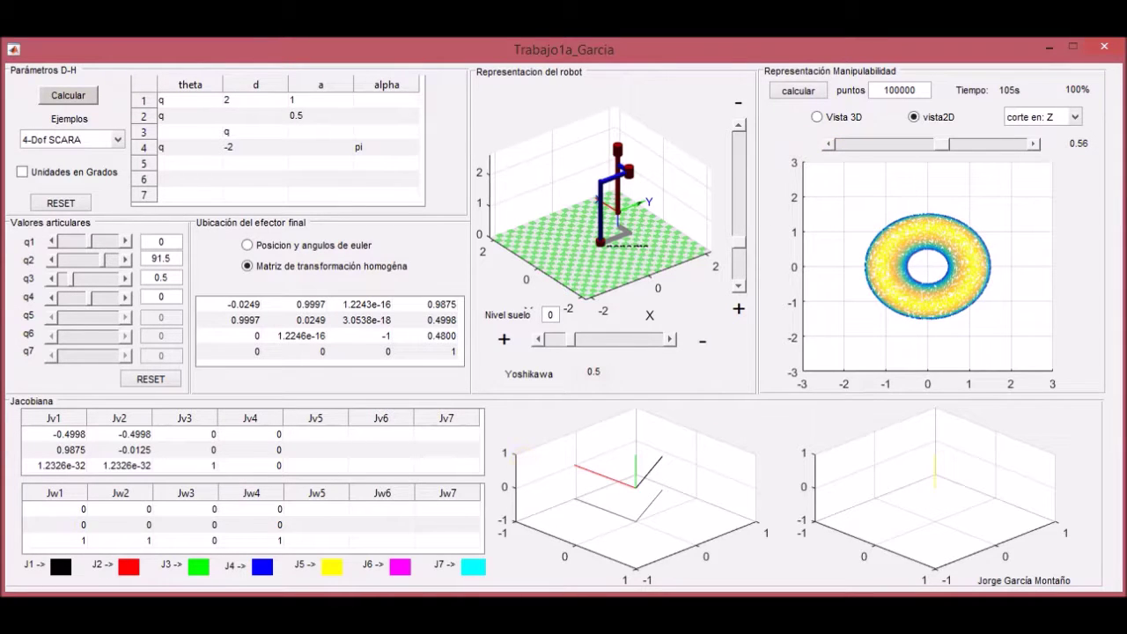
Reset the D-H parameters, load the 6-Dof KUKA example and calculate its robot model.
click(61, 203)
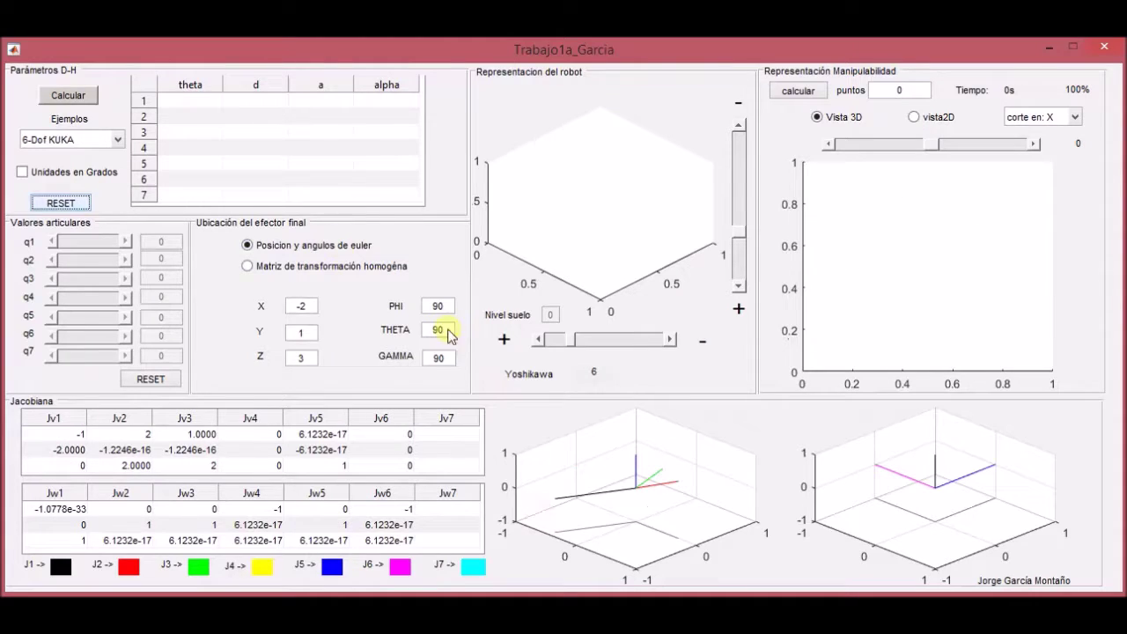
click(117, 145)
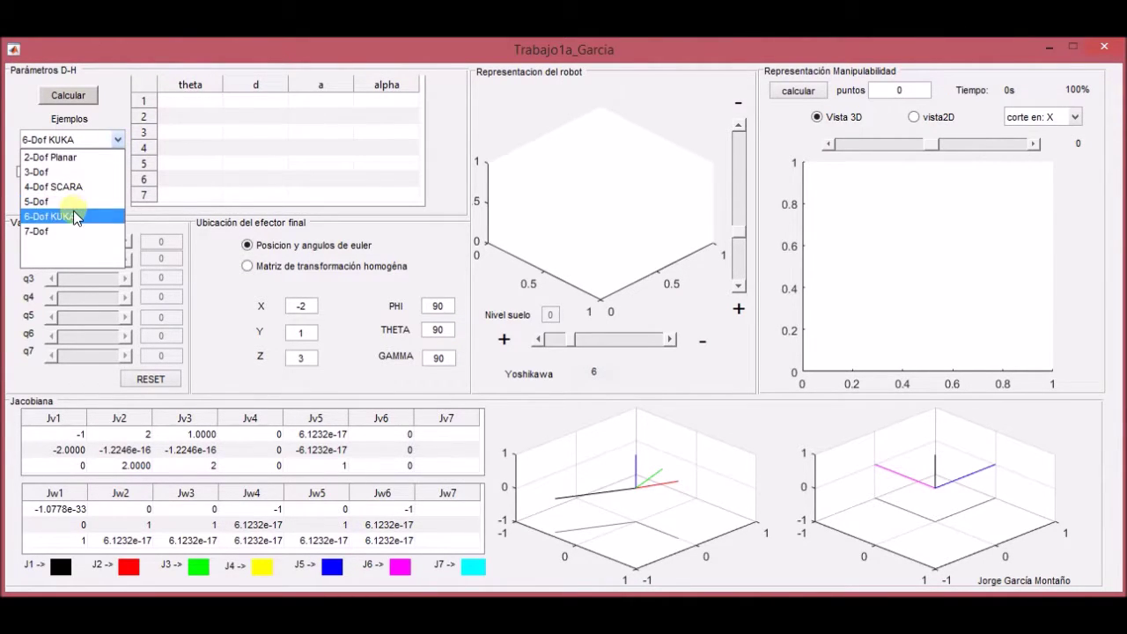
click(75, 216)
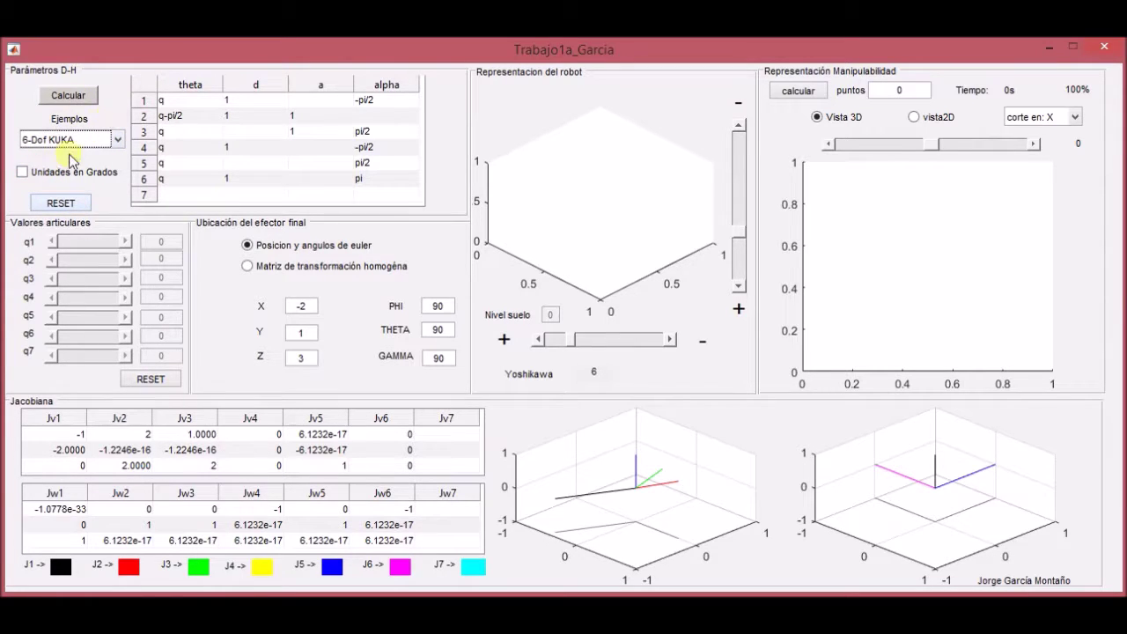
click(70, 99)
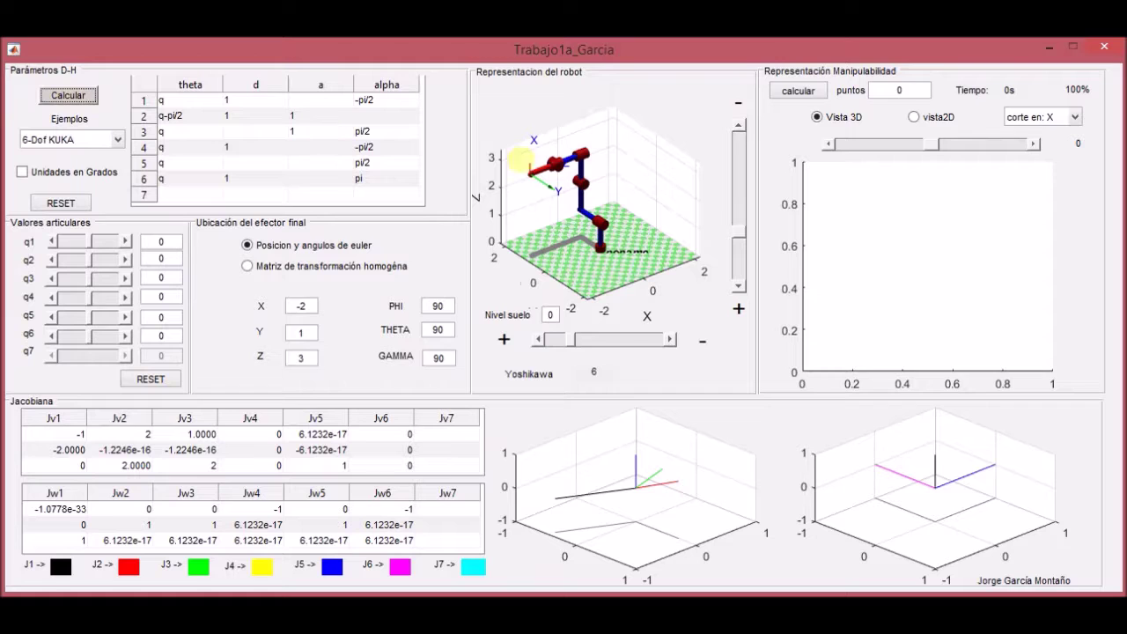
Calculate the KUKA robot's manipulability with 100000 points.
double_click(898, 89)
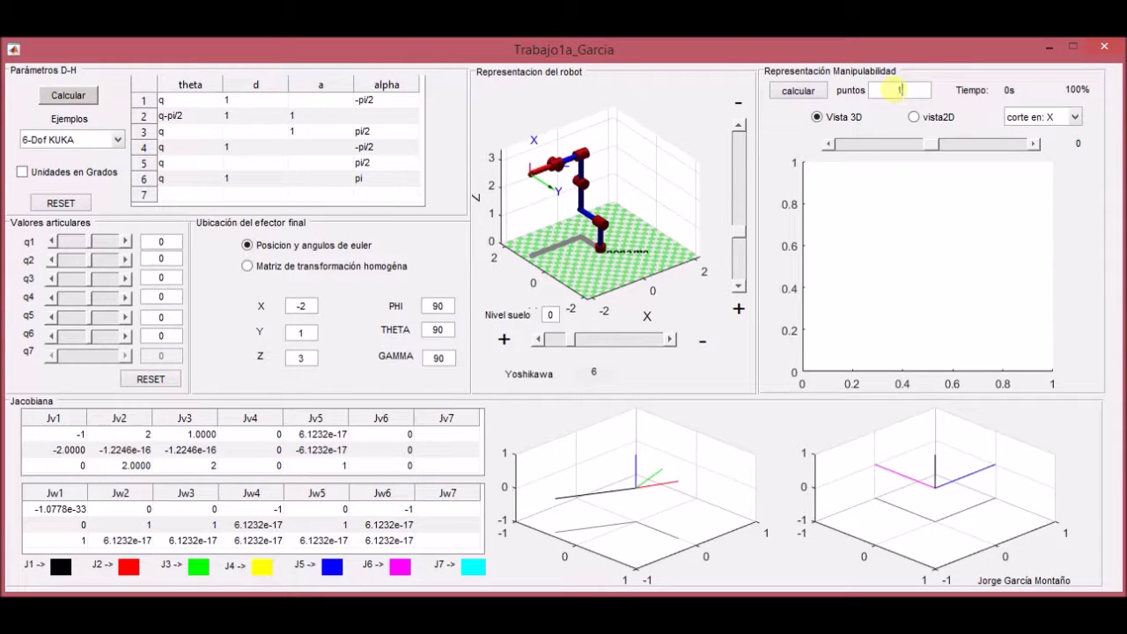
text(100000)
click(803, 92)
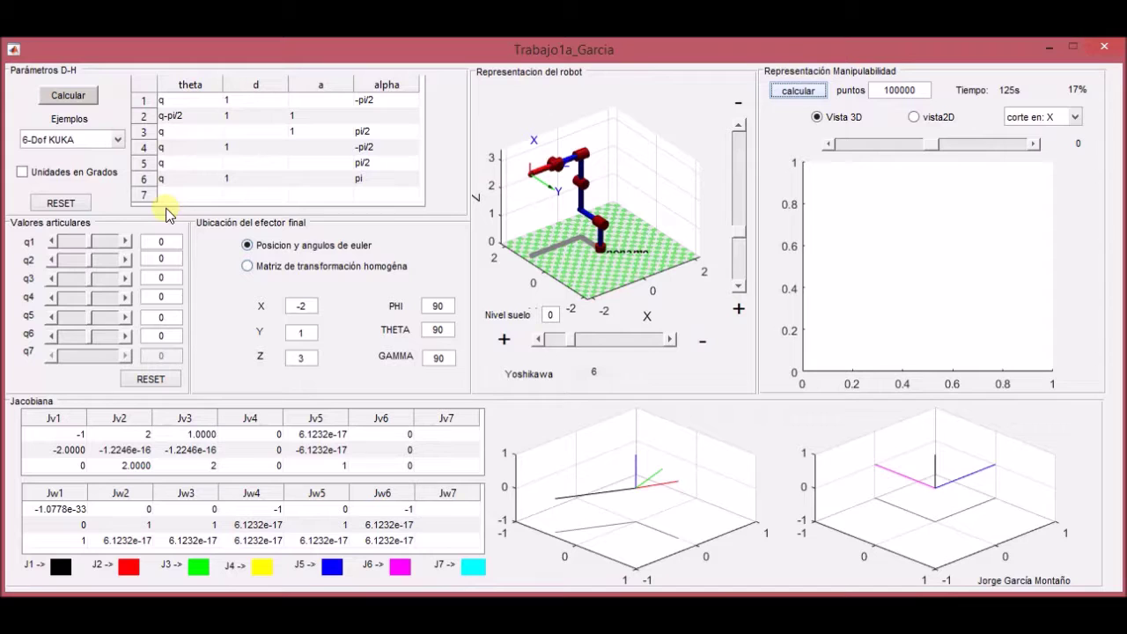
Try joint q4 at 18 and joint q6 at -14.4 on the KUKA robot, and reset all joint values.
click(129, 298)
click(129, 298)
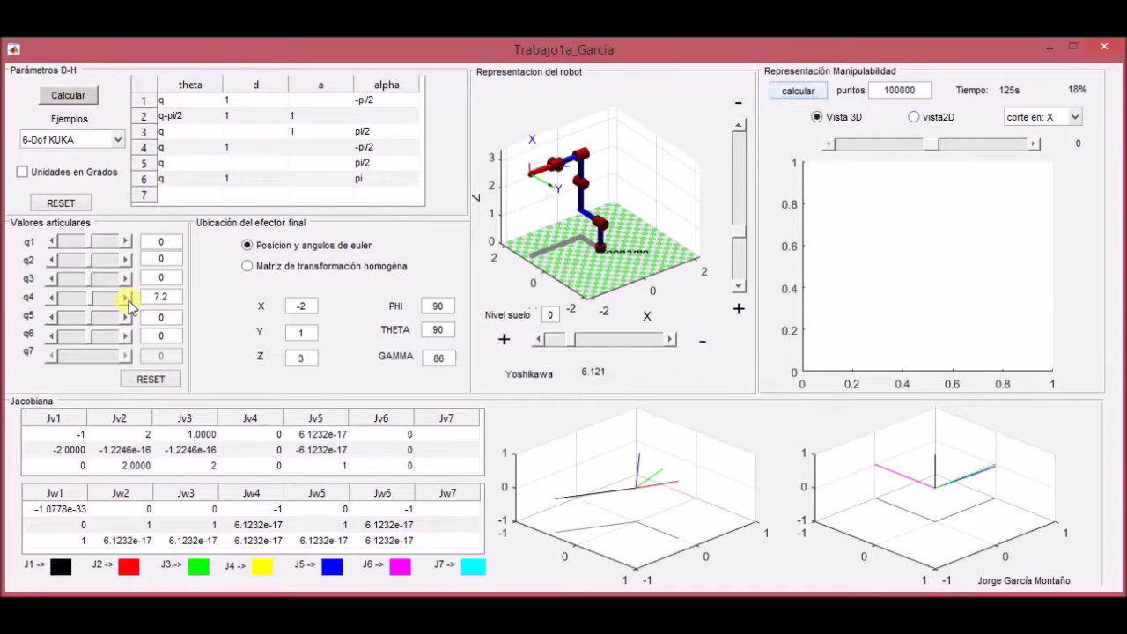
click(128, 298)
click(129, 297)
click(129, 298)
click(51, 337)
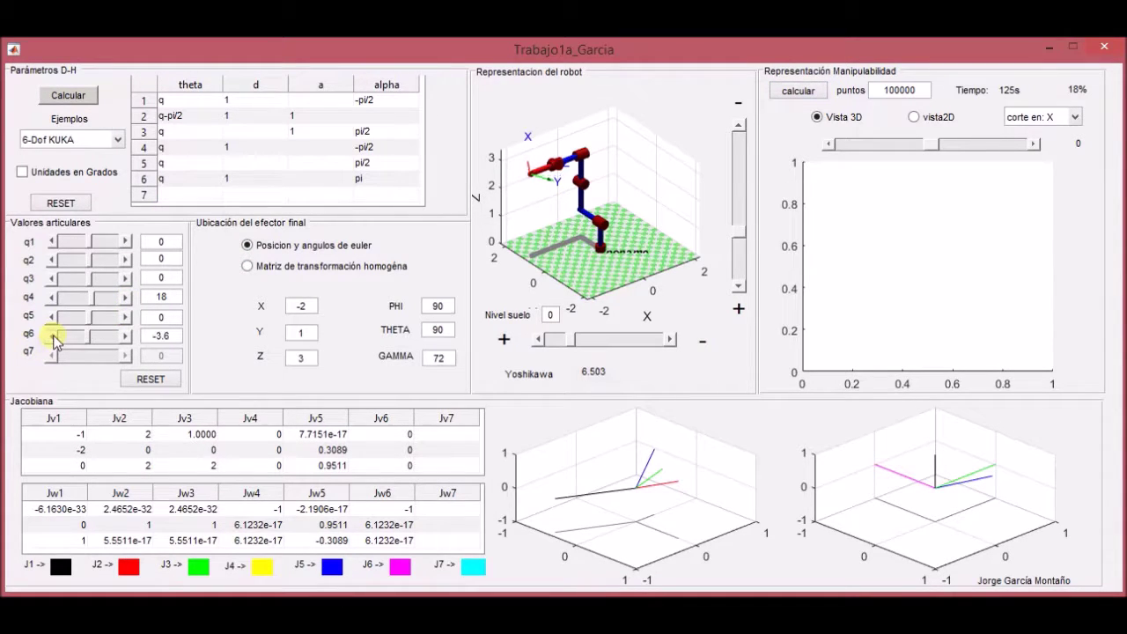
click(52, 337)
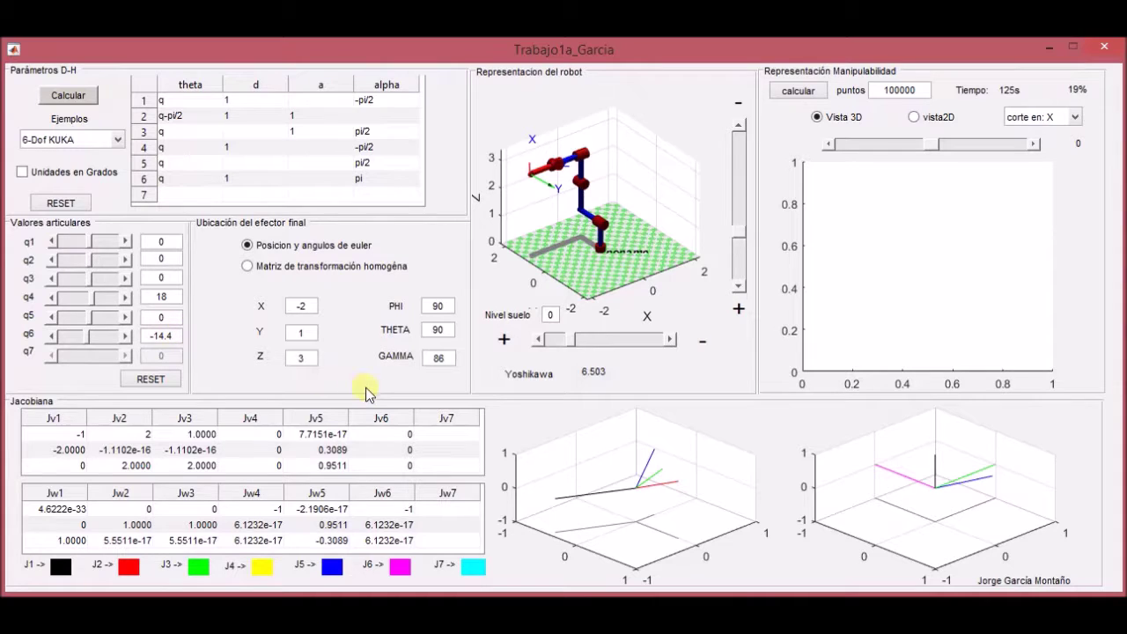
click(141, 380)
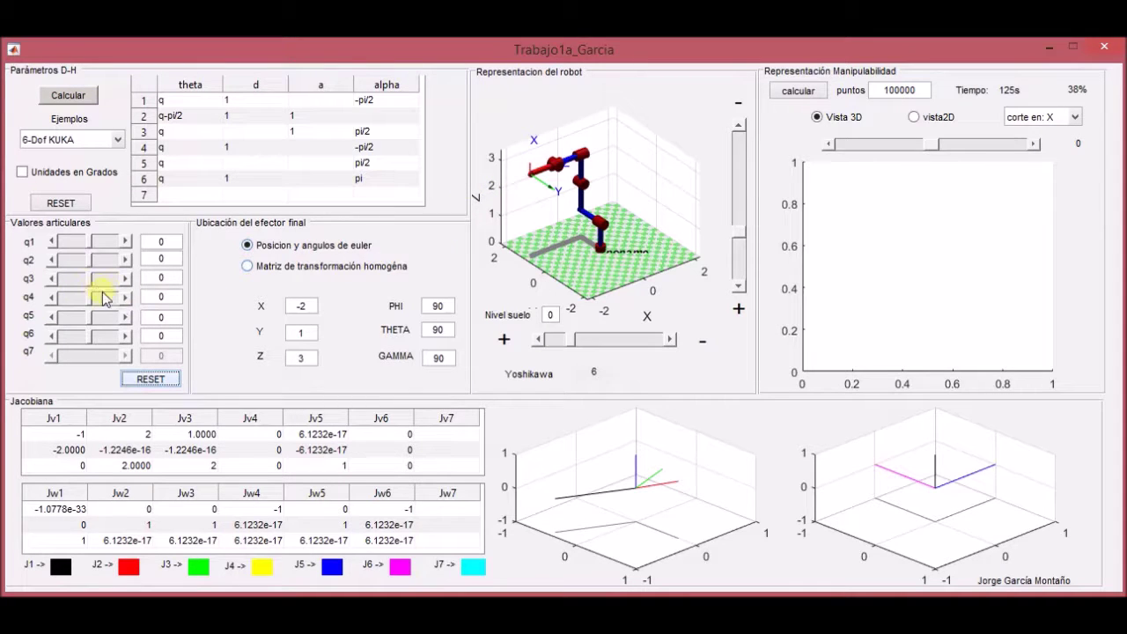
Try joint q5 of the KUKA robot at -18 and return it to 0.
click(53, 317)
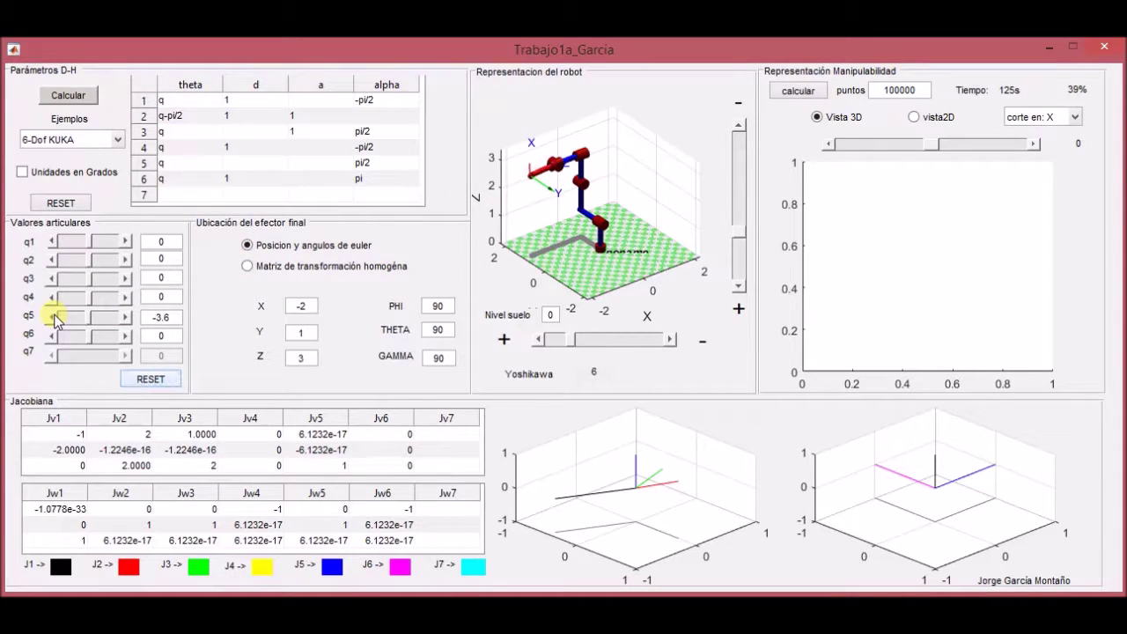
click(53, 317)
click(53, 317)
click(53, 317)
click(53, 317)
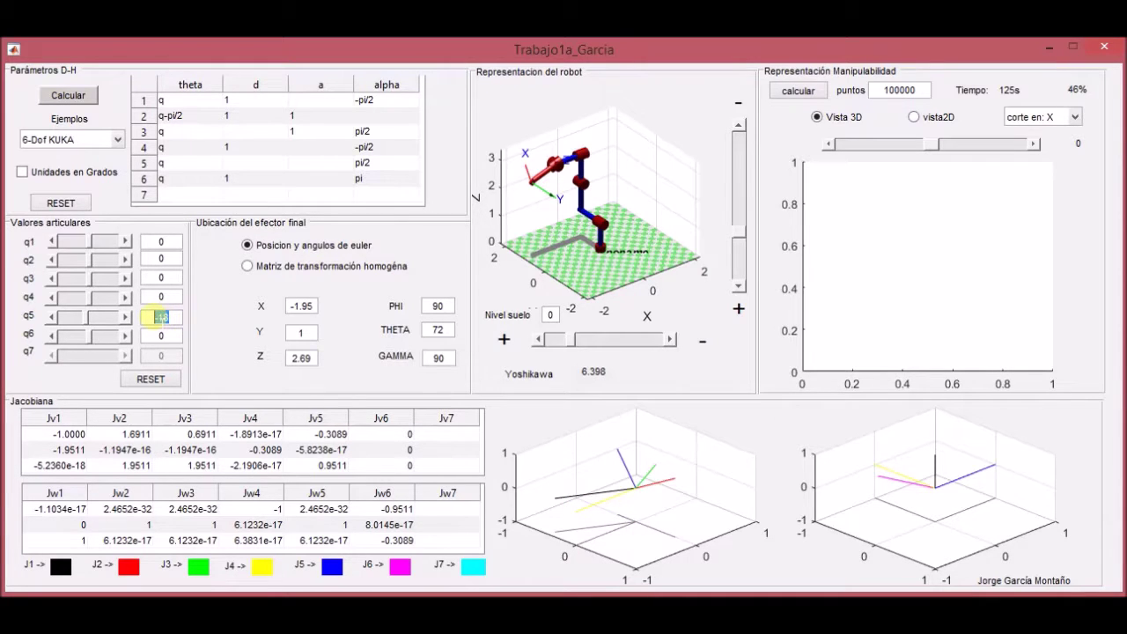
key(Return)
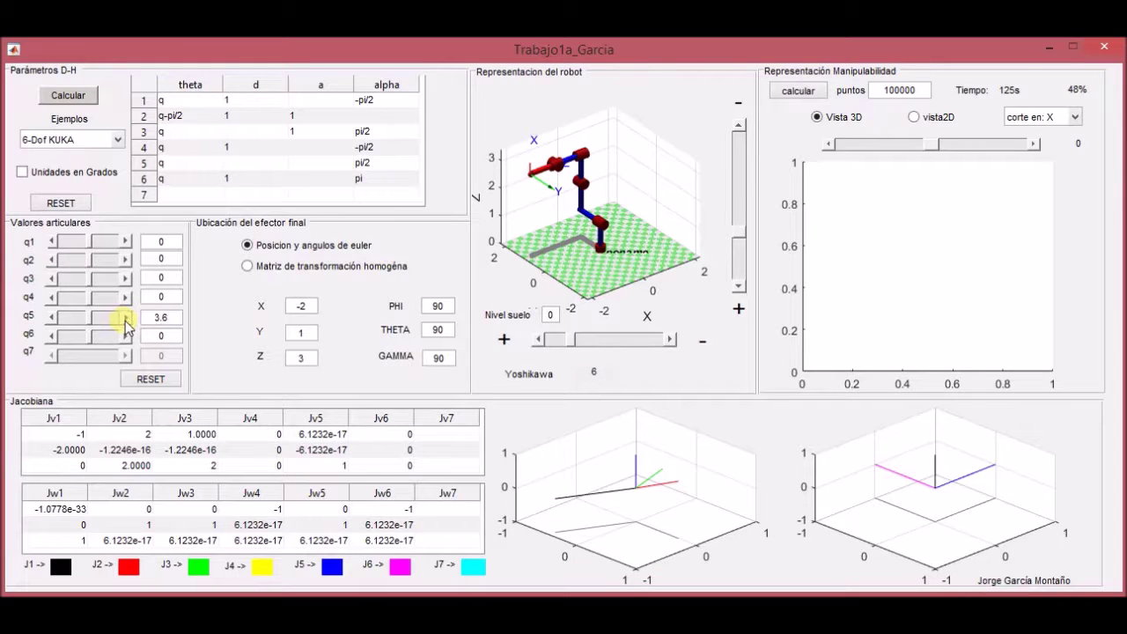
Increase joint q5 of the KUKA robot gradually to 21.6.
click(125, 320)
click(125, 320)
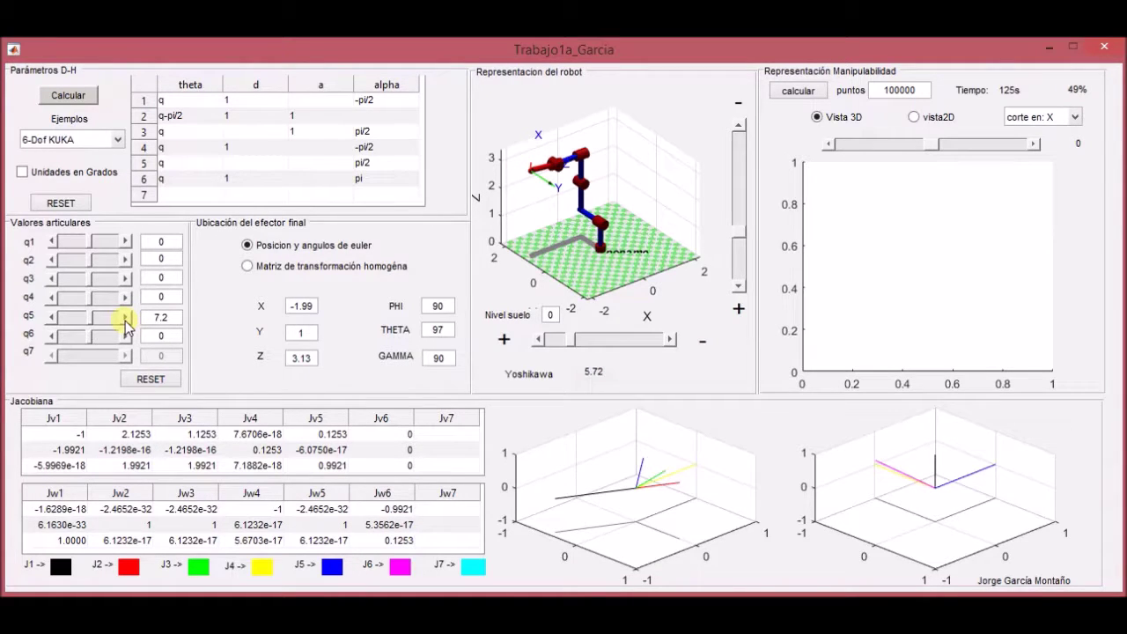
click(125, 320)
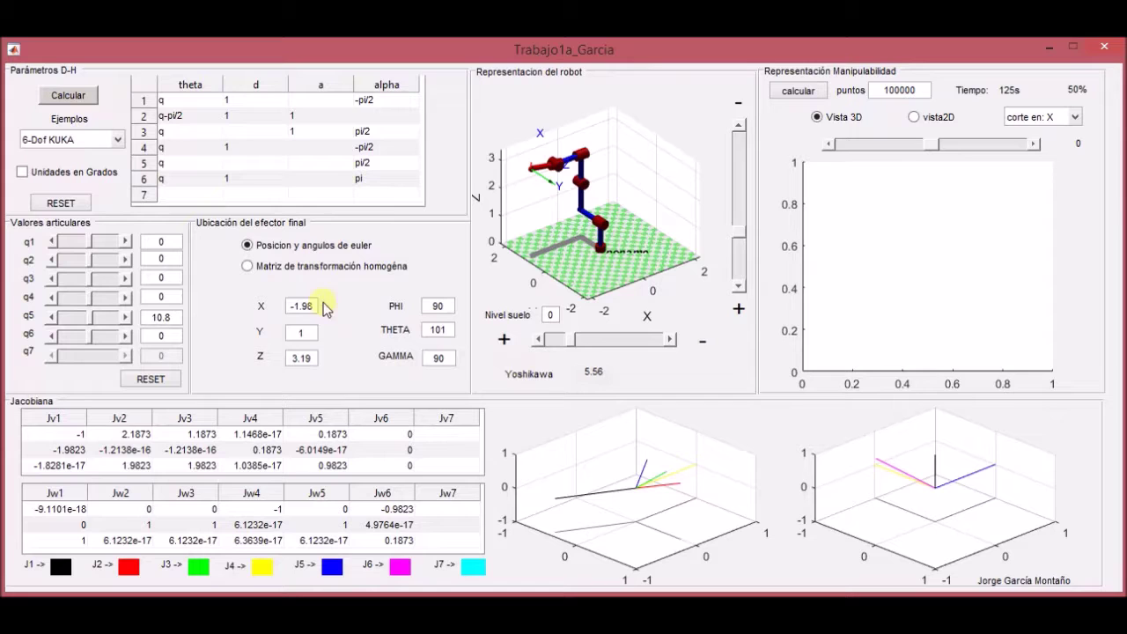
click(125, 317)
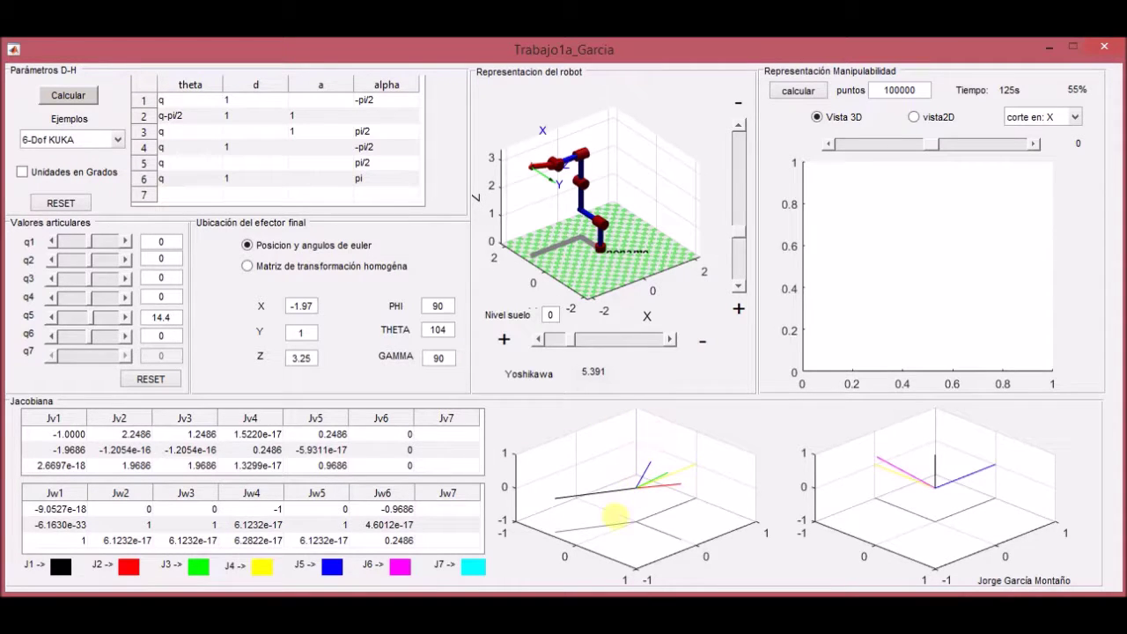
click(131, 320)
click(131, 319)
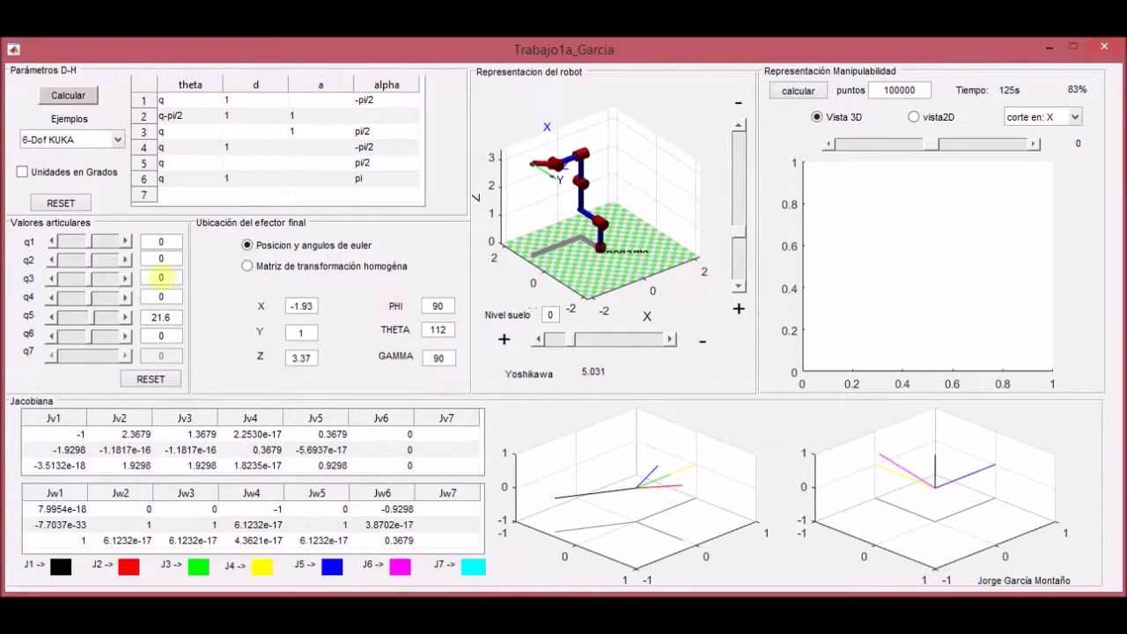
Pose the KUKA robot with joint q4 at 7.2, q3 at -57.6 and q2 at 10.8.
click(126, 297)
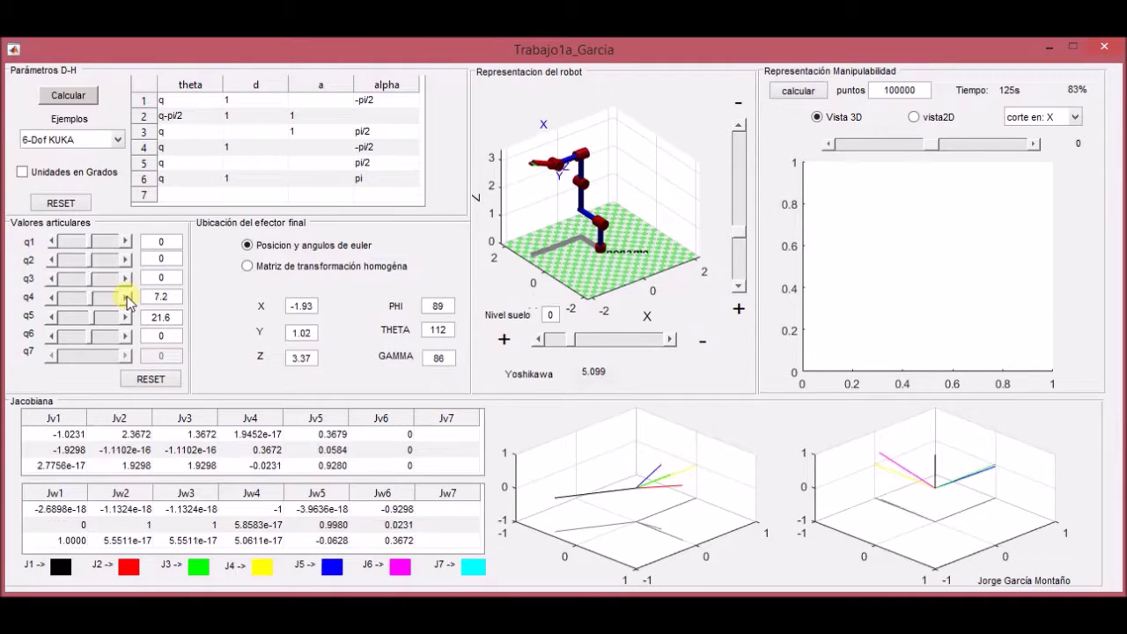
click(51, 278)
click(51, 278)
click(53, 278)
click(70, 280)
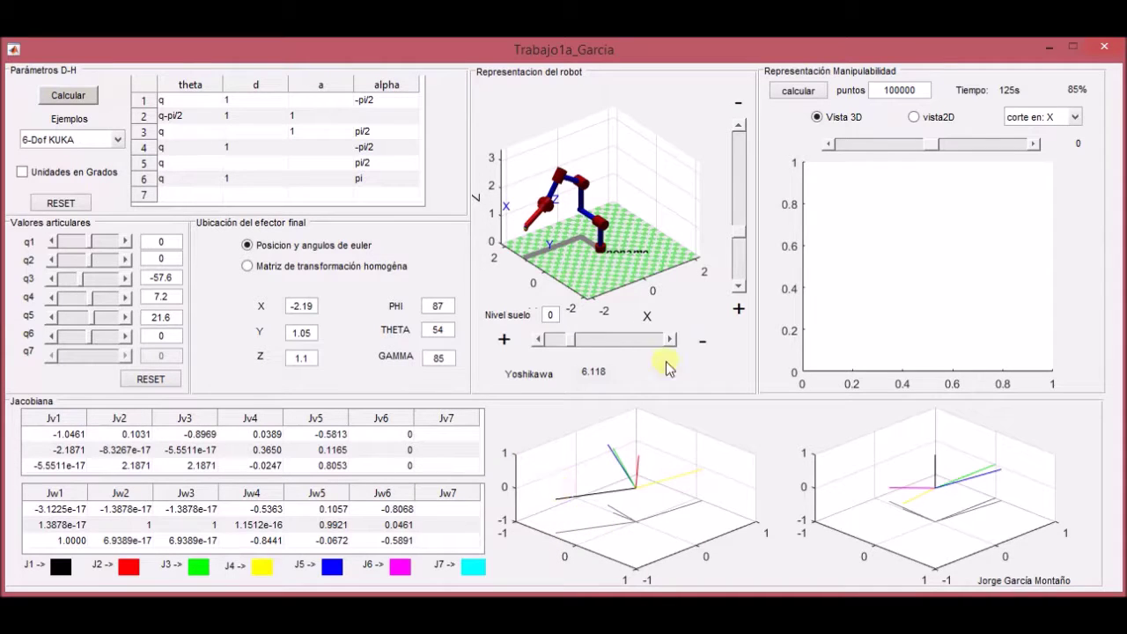
click(123, 259)
click(124, 259)
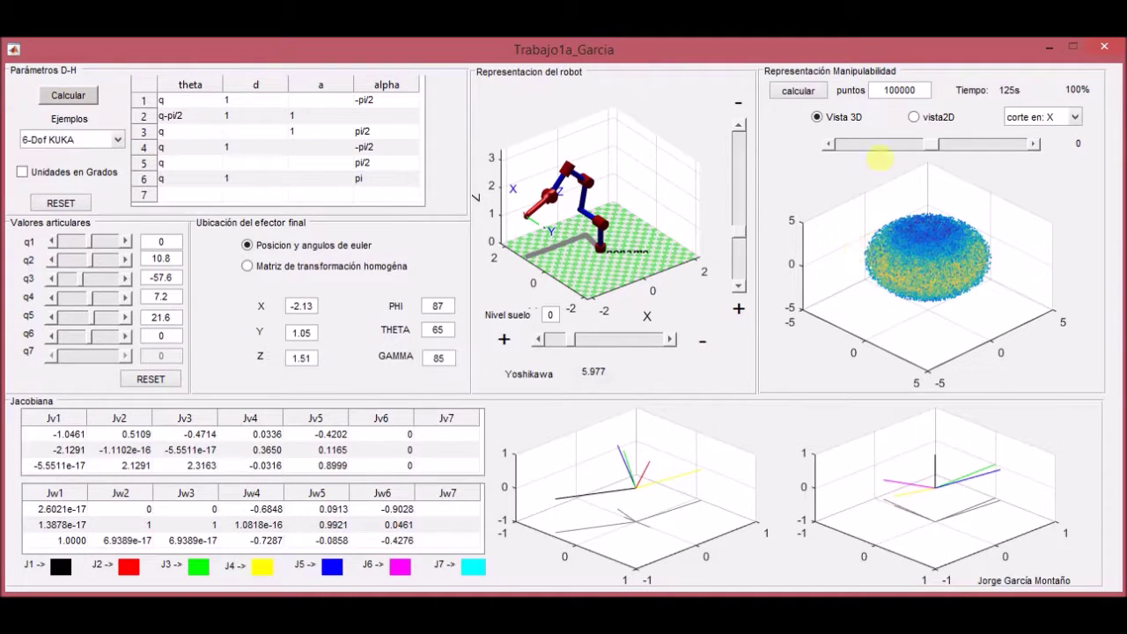
Show the KUKA manipulability in the 2D view and move the X slice to 0.26.
click(914, 117)
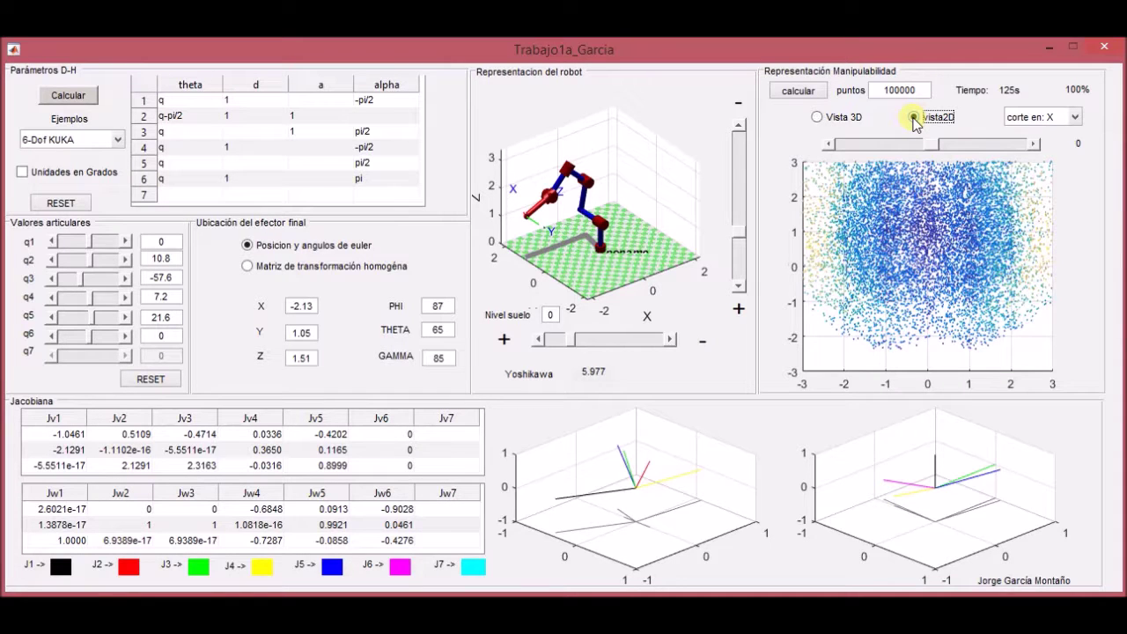
click(829, 144)
click(829, 143)
click(830, 144)
click(830, 144)
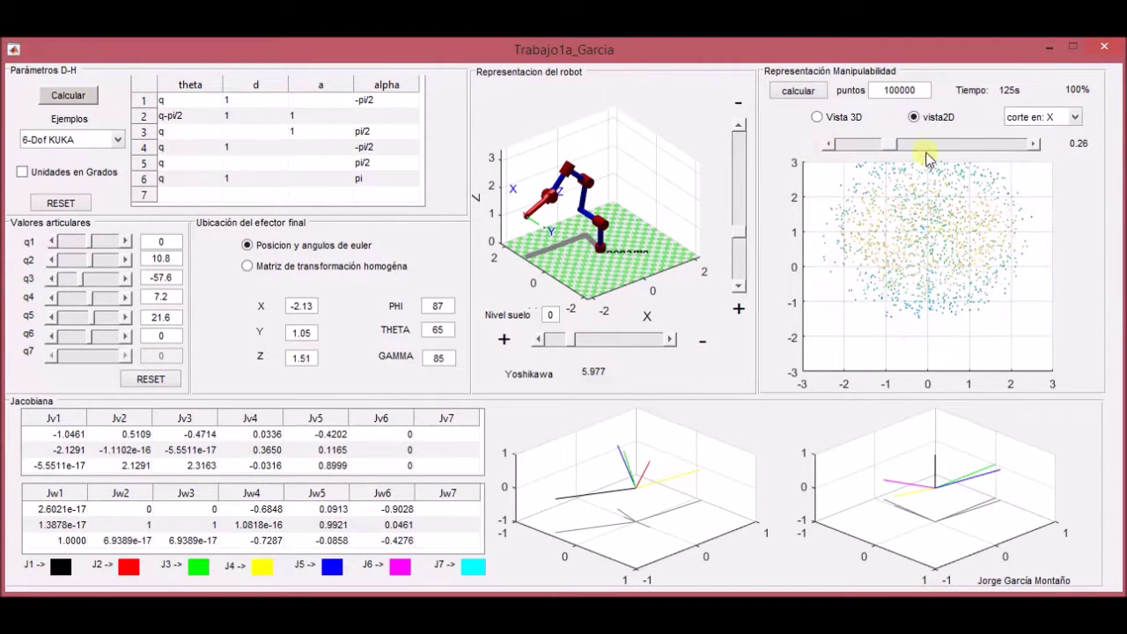
Sweep the X slice of the manipulability plot upward and bring it back down to 0.56.
click(1035, 144)
click(1035, 144)
click(1034, 145)
click(1035, 145)
click(1035, 144)
click(1035, 144)
click(1034, 144)
click(829, 143)
click(829, 143)
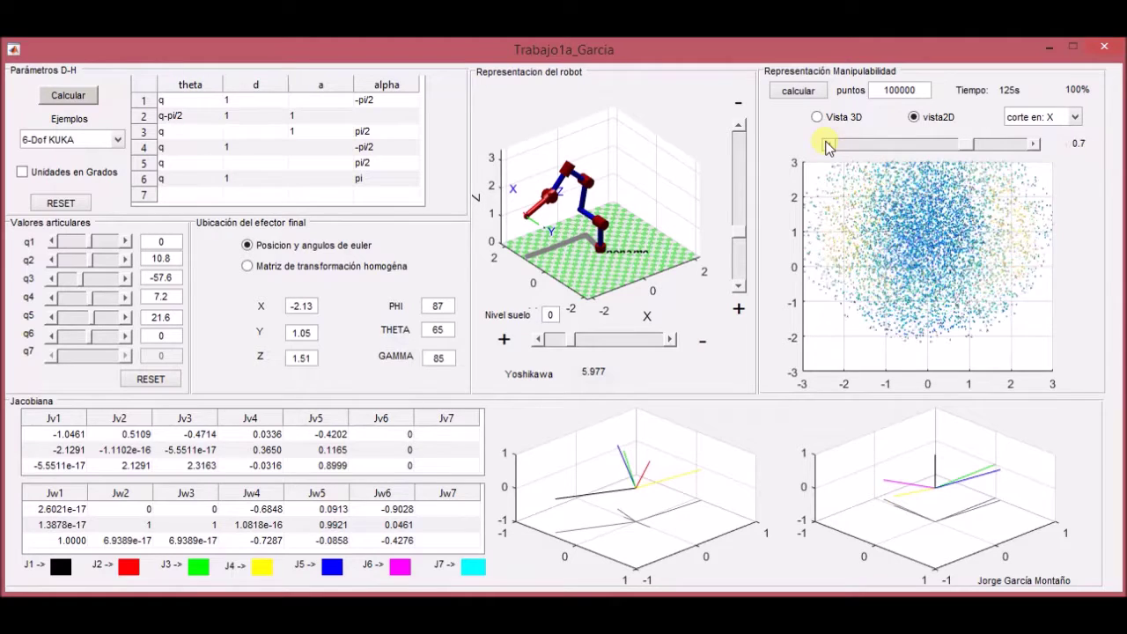
click(830, 144)
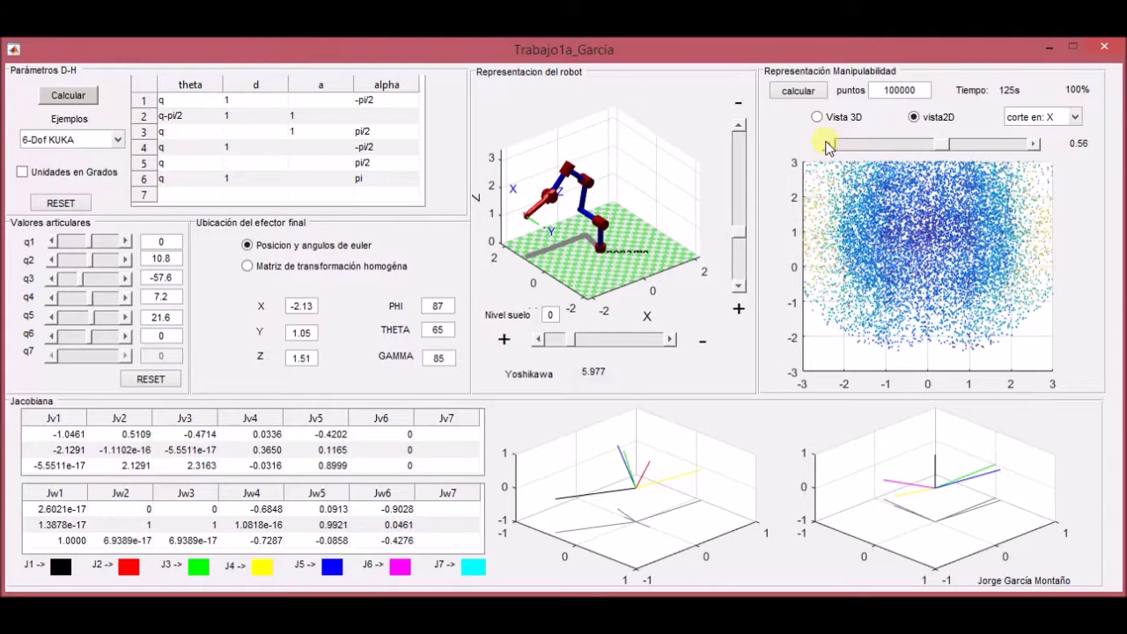
Slice the 2D manipulability plot along Y at 0.75.
click(1075, 121)
click(1053, 146)
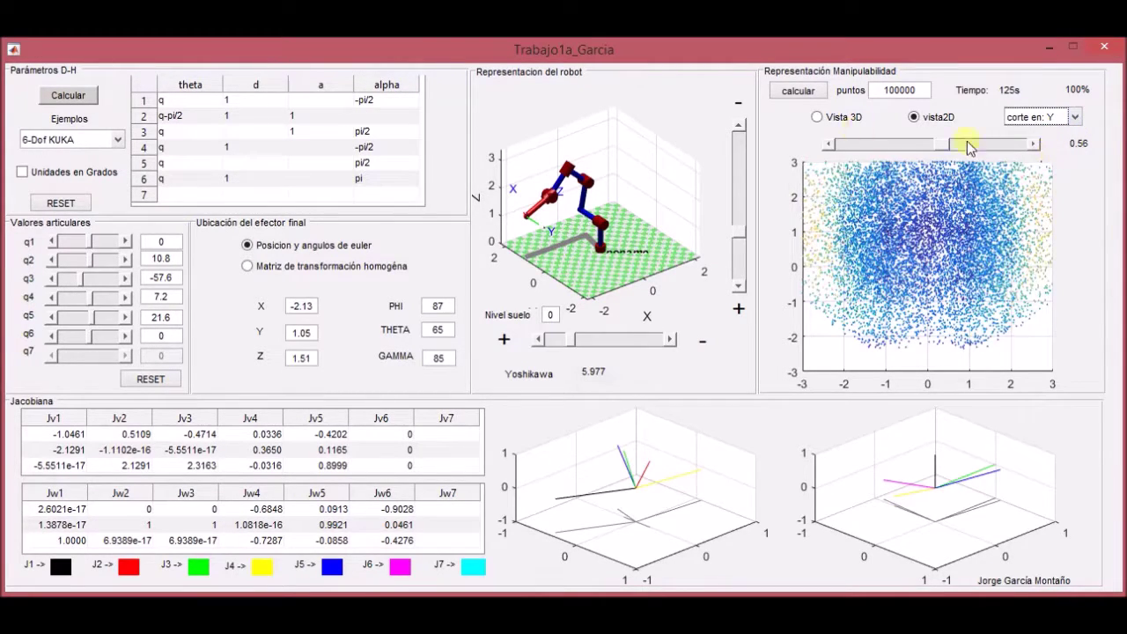
click(1034, 145)
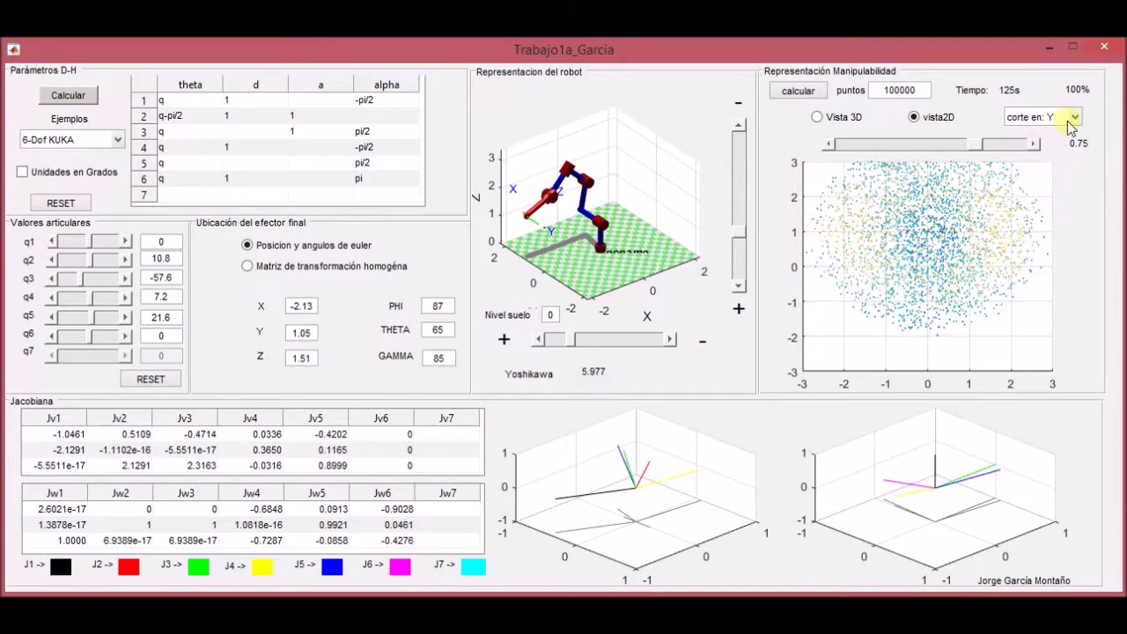
Slice the 2D manipulability plot along Z and set the slice to 0.45.
click(1073, 120)
click(1041, 161)
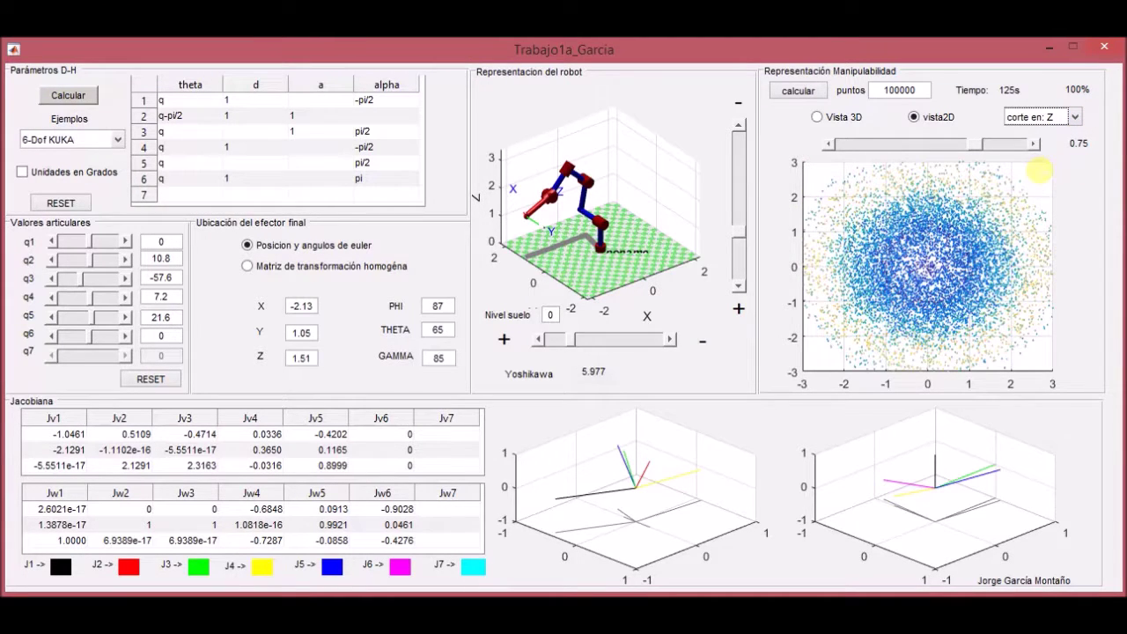
click(830, 147)
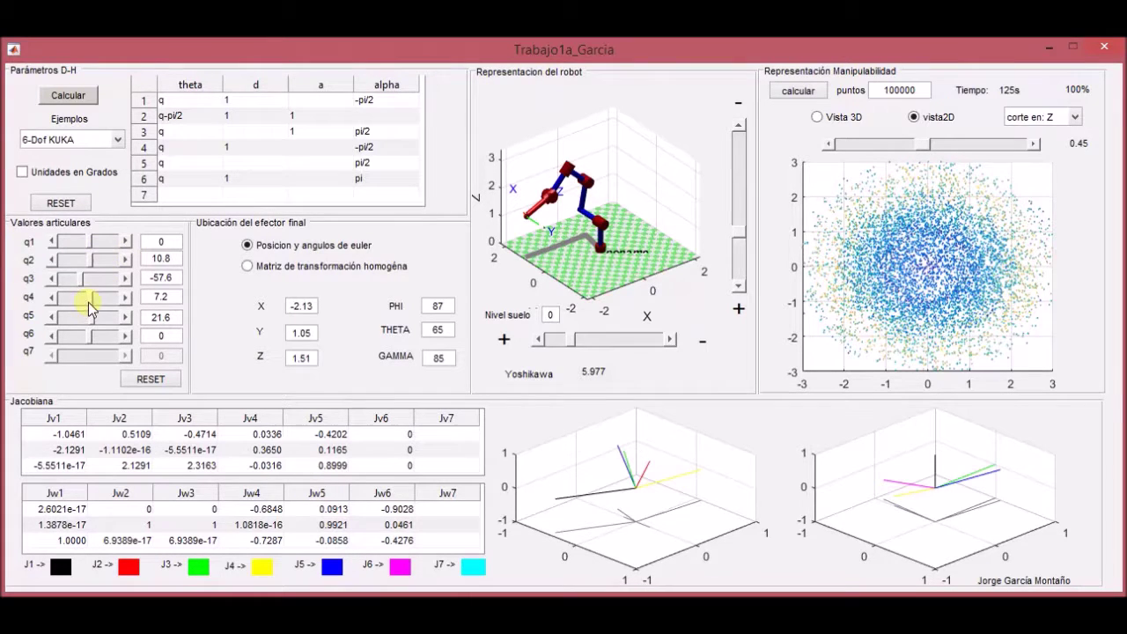
Set joint q2 of the KUKA robot to -7.2 and joint q3 to -28.8.
click(53, 264)
click(53, 264)
click(124, 278)
click(125, 278)
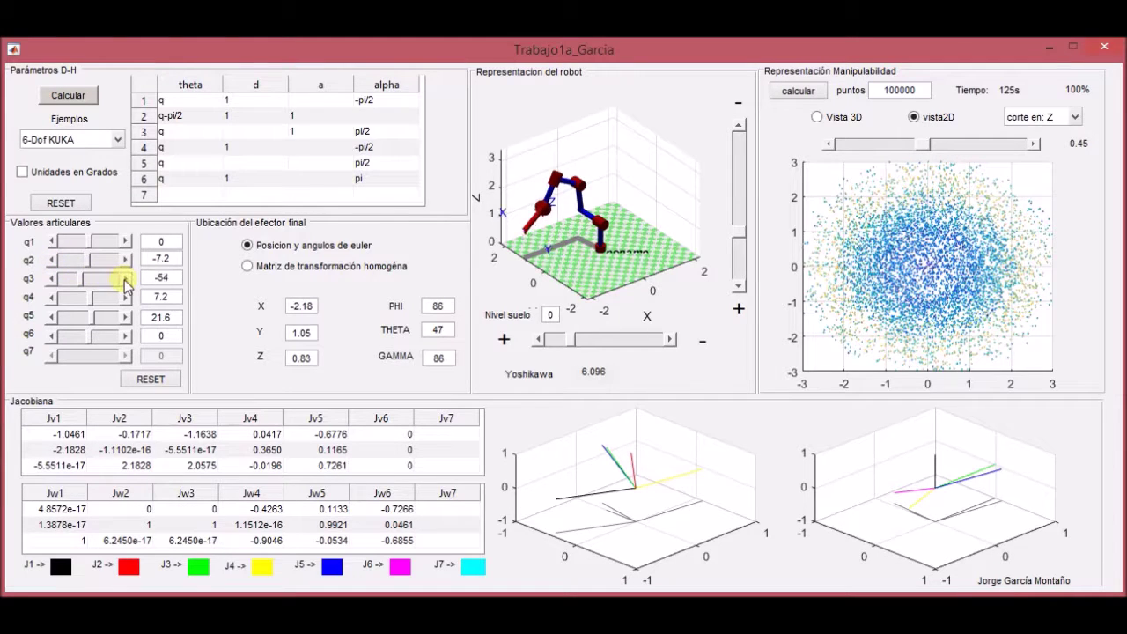
click(124, 279)
click(124, 278)
Decrease joint q4 of the KUKA robot to -118.8.
click(53, 297)
click(53, 298)
click(53, 297)
click(53, 298)
click(52, 298)
click(52, 298)
click(52, 298)
Try joint q5 at -180, set it to 103.3, and set joint q6 to -3.6.
drag(66, 317, 54, 319)
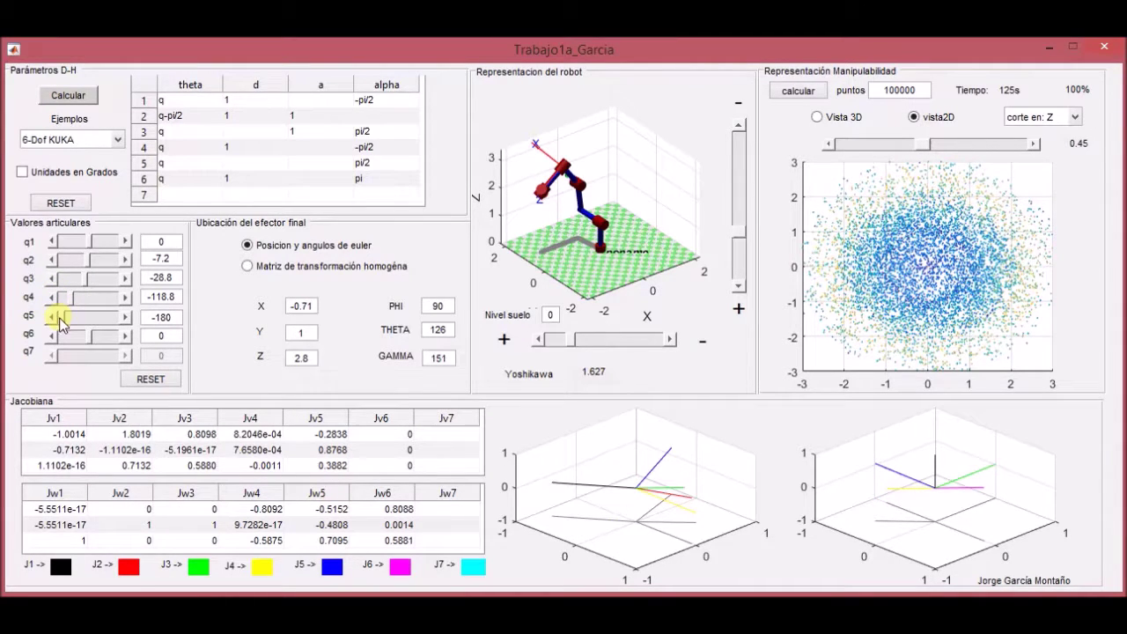
drag(62, 322, 106, 321)
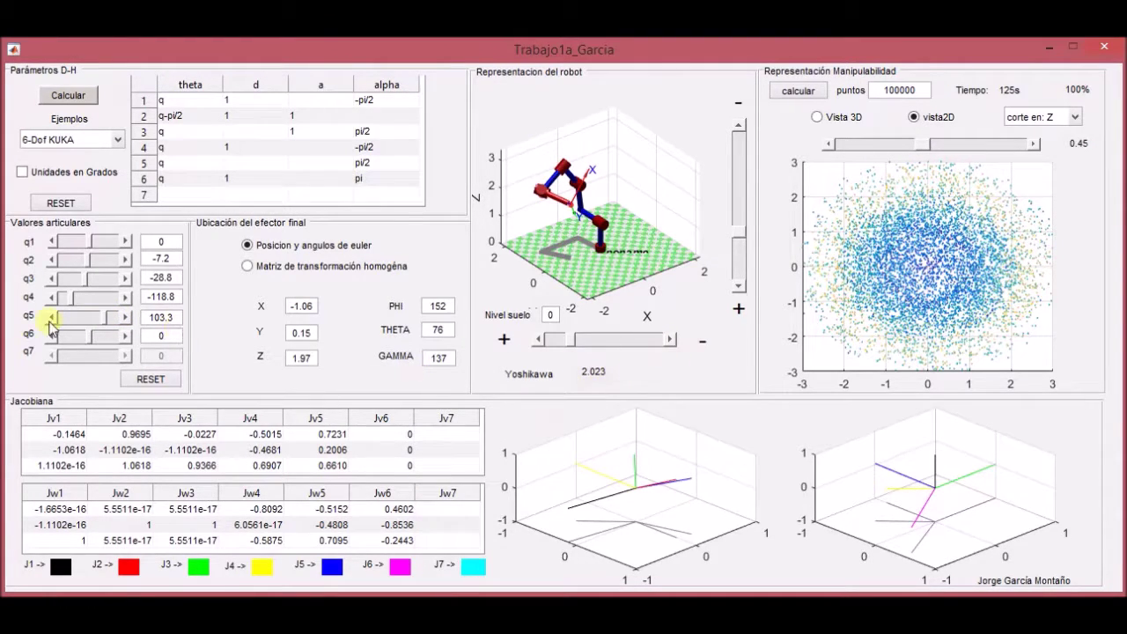
click(51, 336)
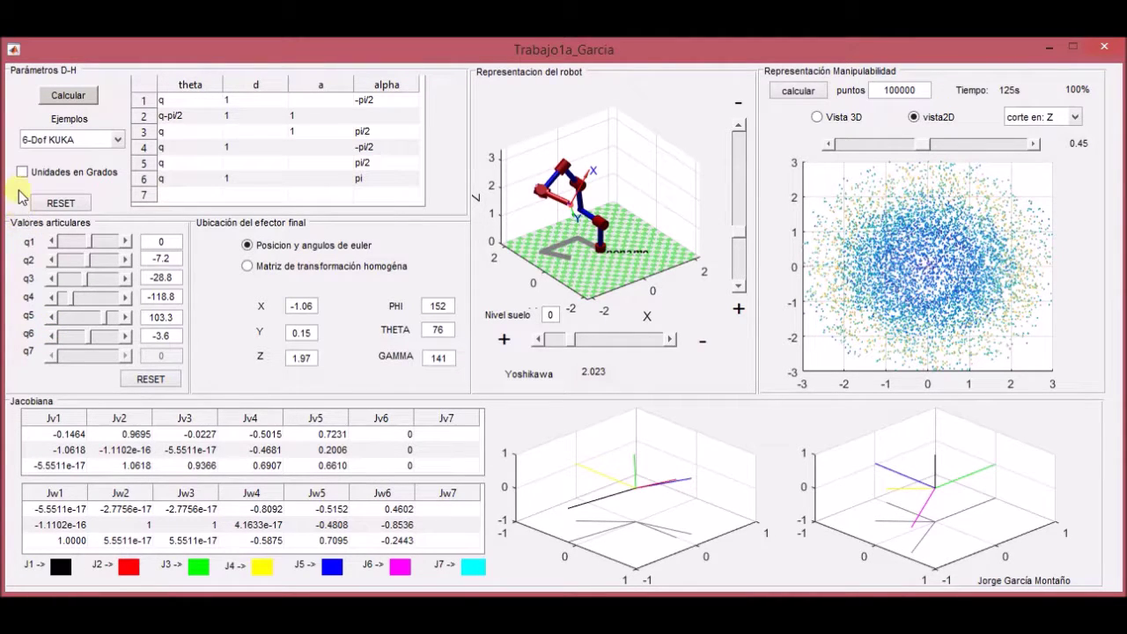
Set joint q3 to -32.4, try q4 at -126 and -111.6, and leave q4 at -144.
click(50, 278)
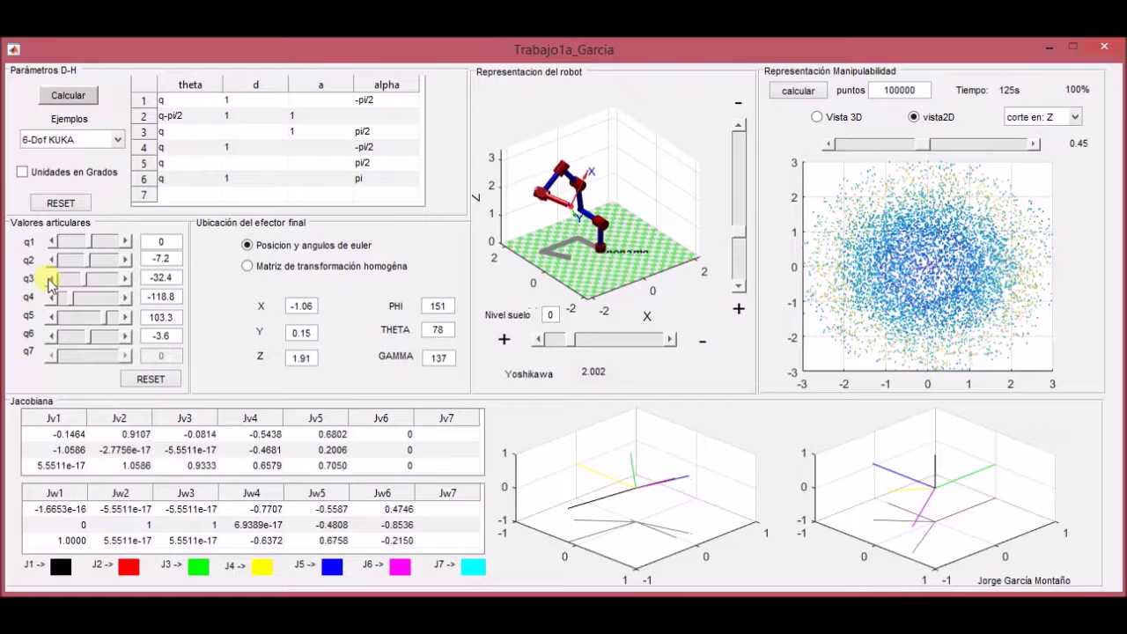
click(52, 298)
click(127, 297)
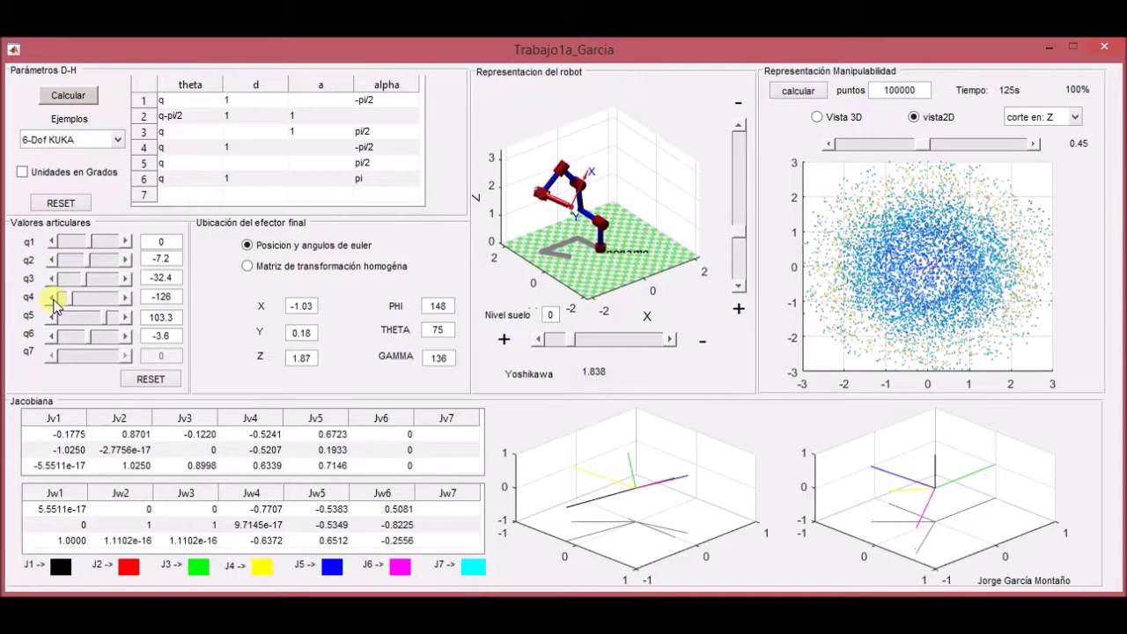
click(127, 297)
click(126, 298)
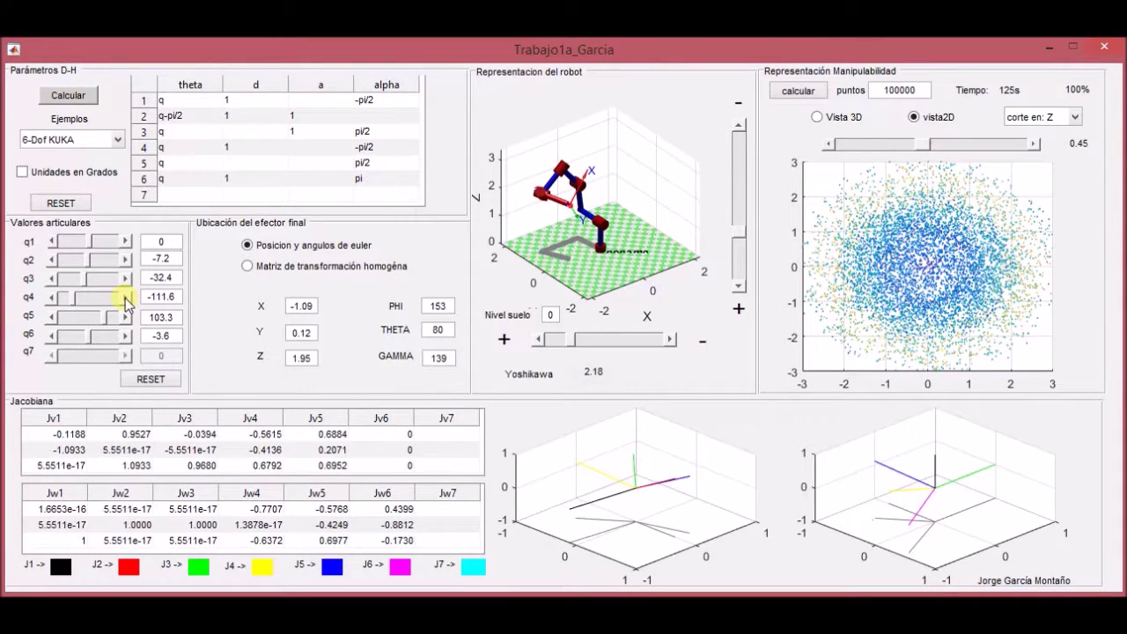
click(55, 300)
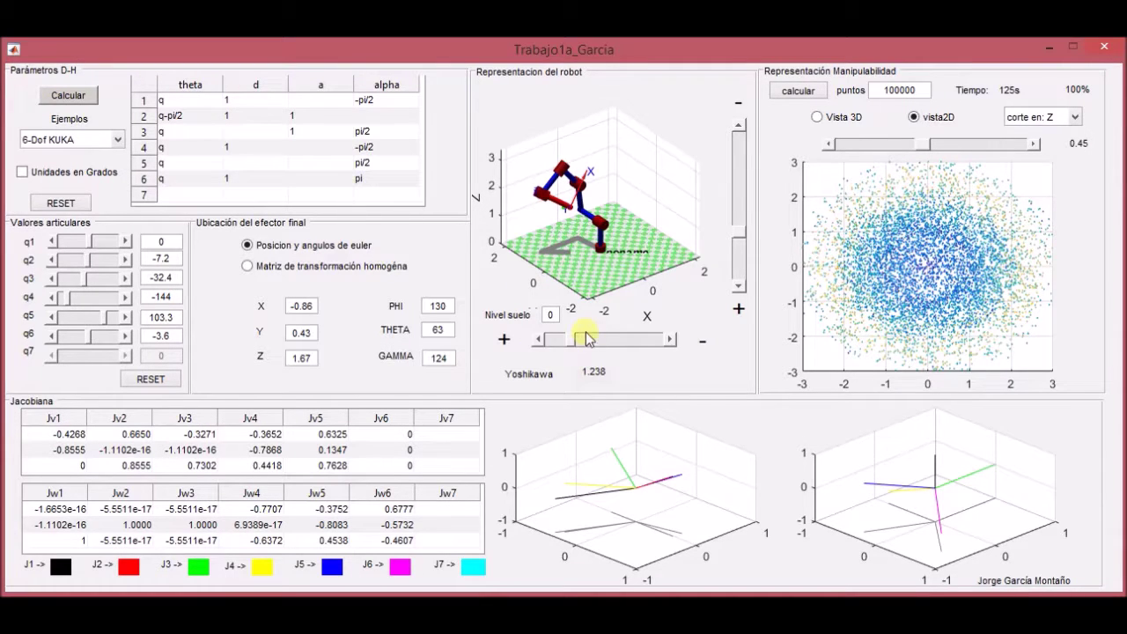
Set joint q3 of the KUKA robot to 3.6, q4 to -140.4 and q5 to 121.3.
click(110, 277)
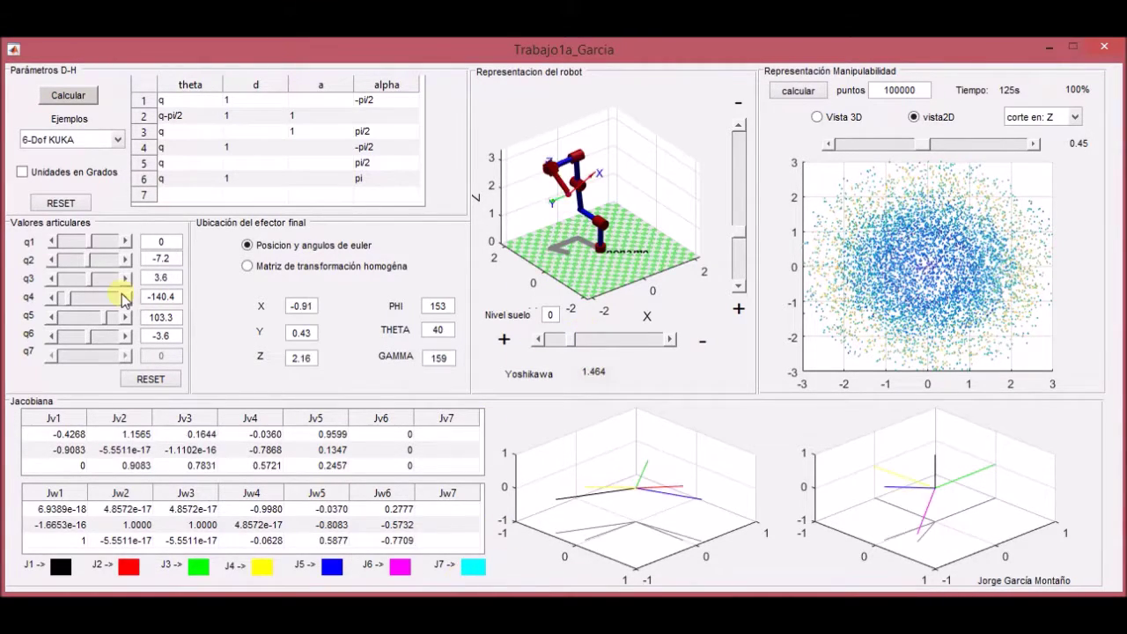
click(126, 297)
click(126, 317)
click(126, 317)
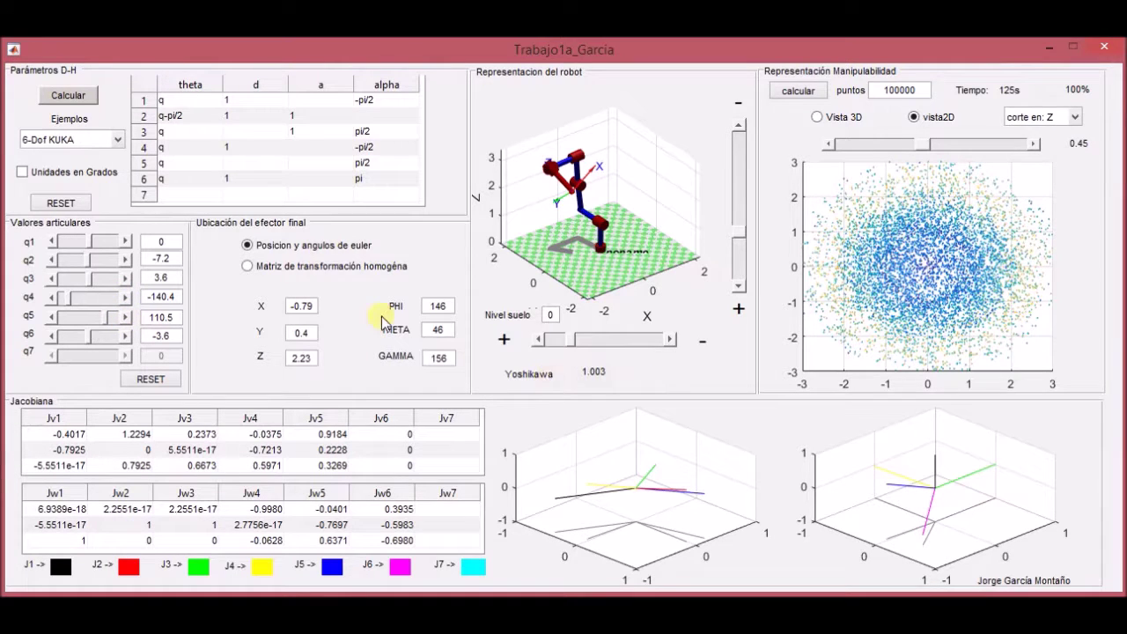
click(126, 317)
click(126, 317)
click(126, 317)
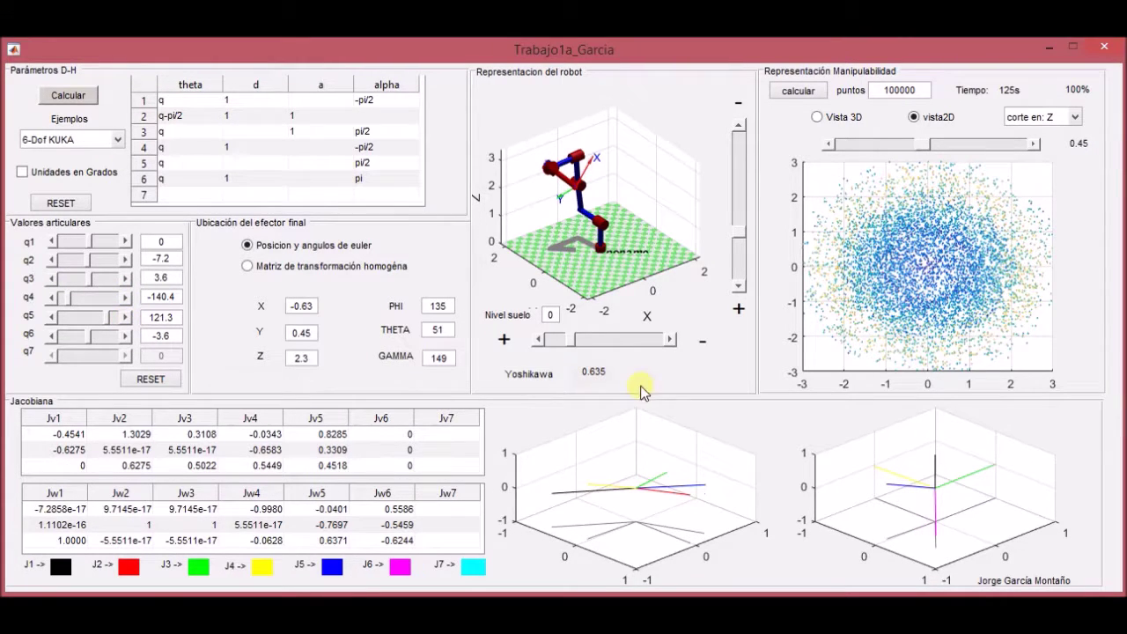
Set joint q6 to 3.6, then raise joint q5 to 128.5 and lower it to 117.7.
click(126, 336)
click(126, 336)
click(126, 317)
click(125, 317)
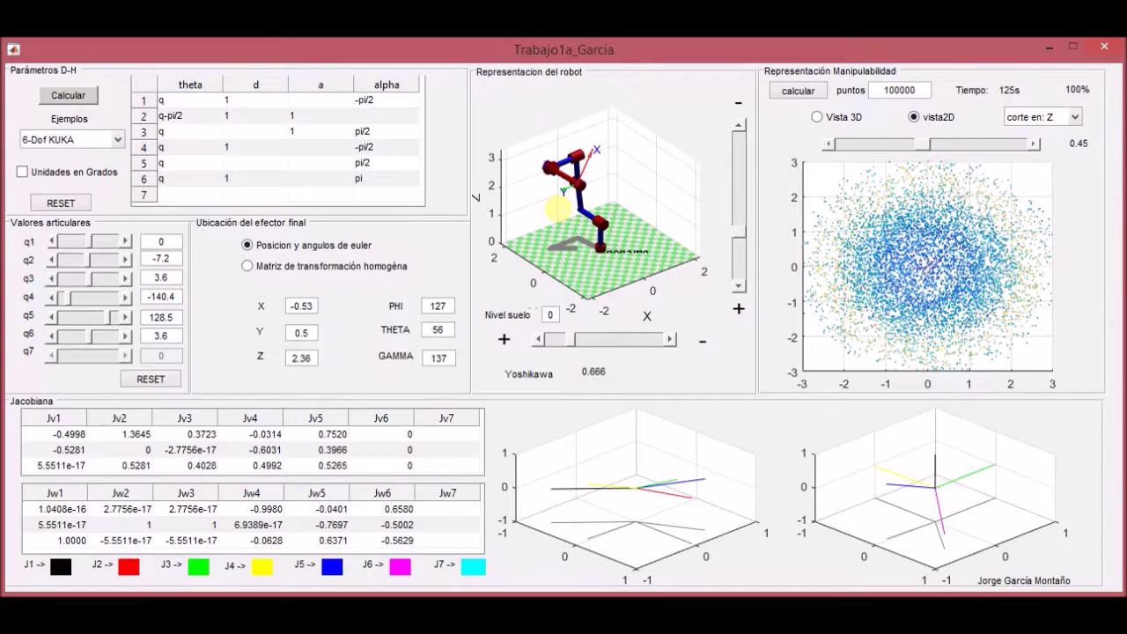
click(52, 317)
click(52, 319)
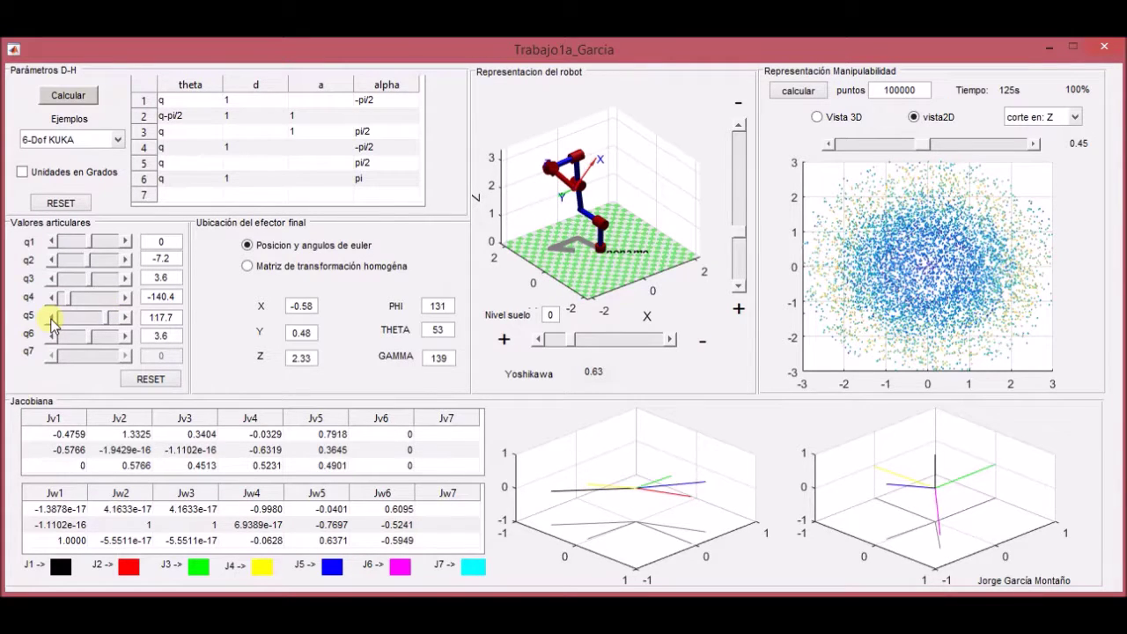
click(52, 319)
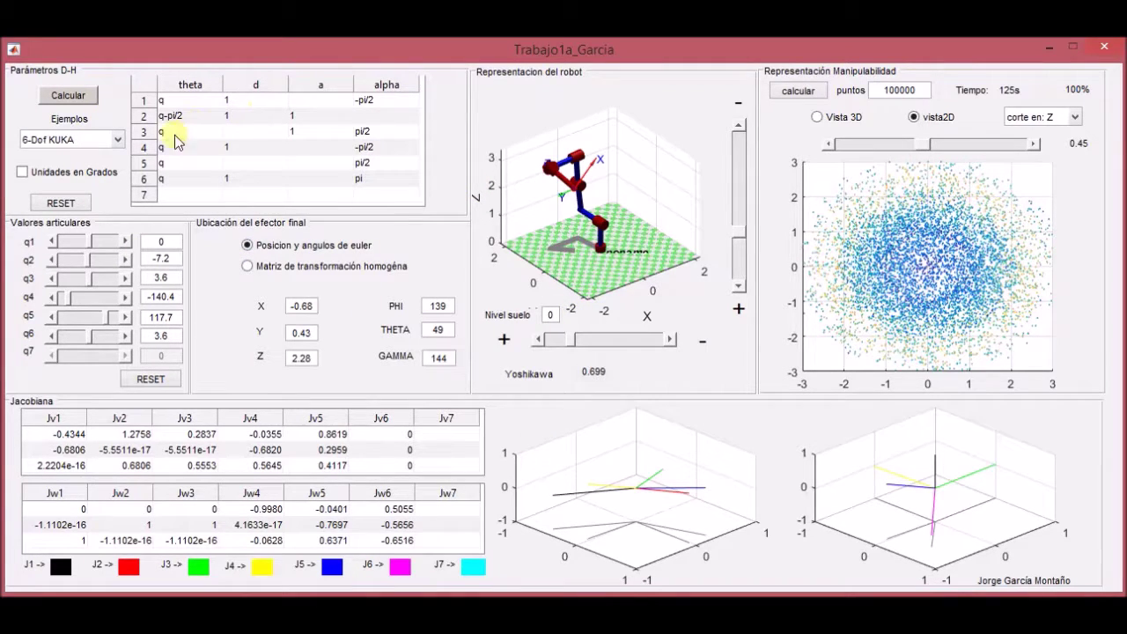
Load the 7-Dof example and calculate the robot from its D-H parameters.
click(118, 139)
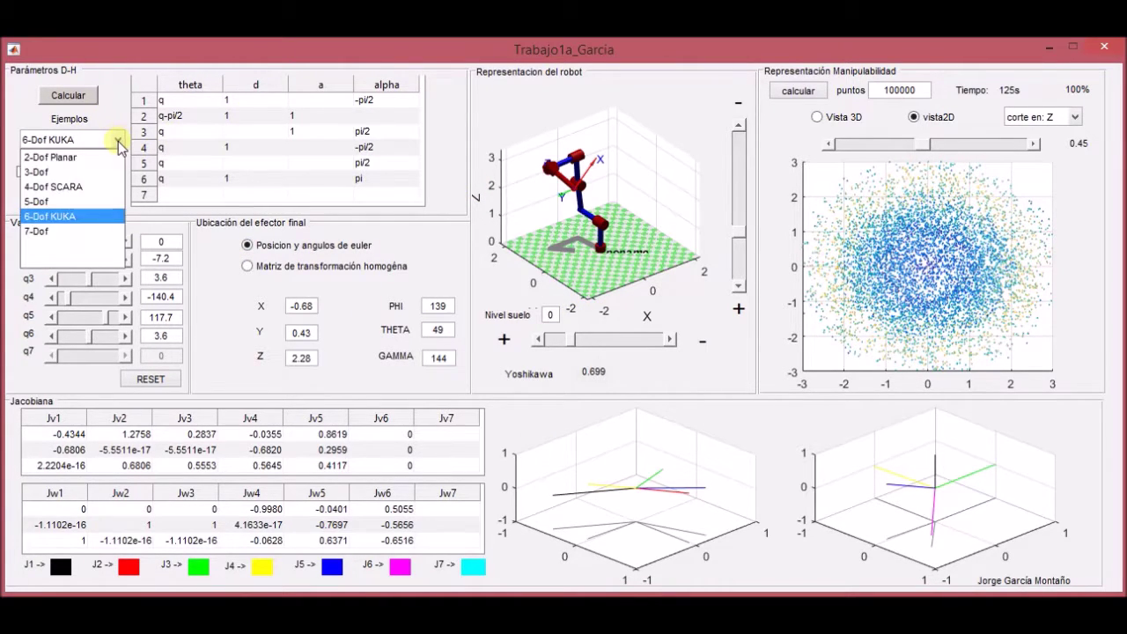
click(48, 229)
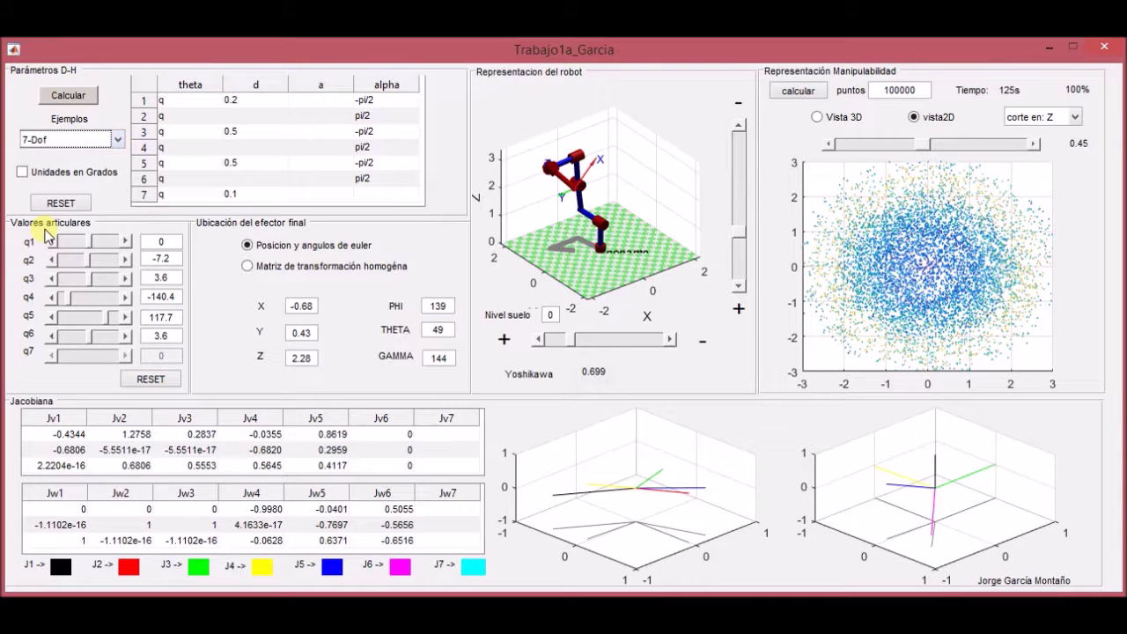
click(69, 96)
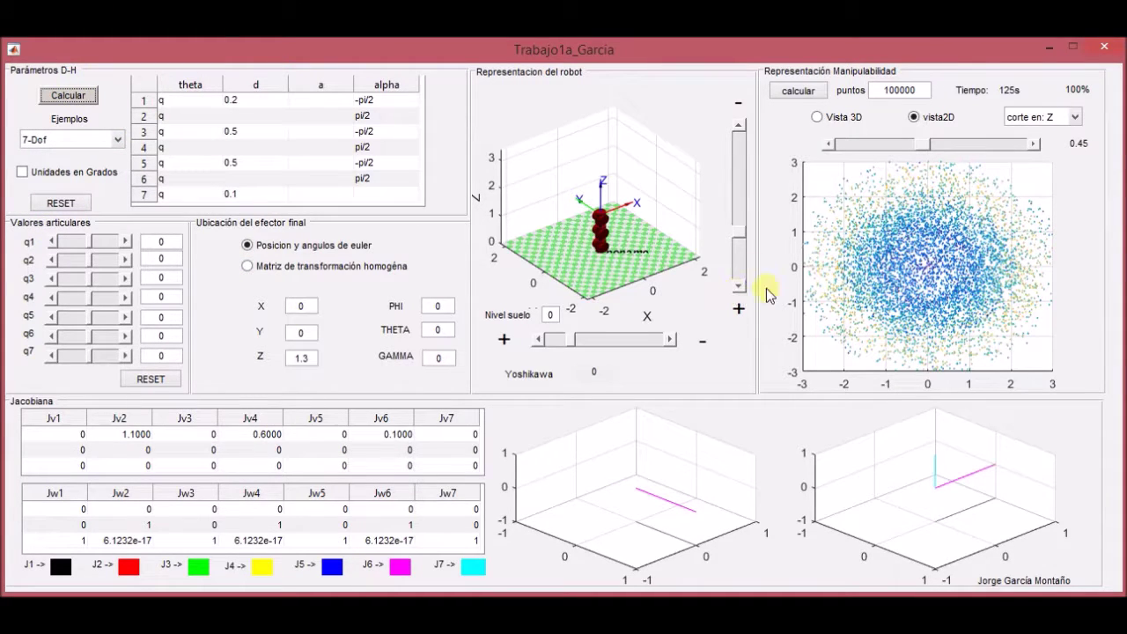
Adjust the axis scale and extents of the robot representation to enlarge the 7-Dof arm.
drag(737, 240, 739, 254)
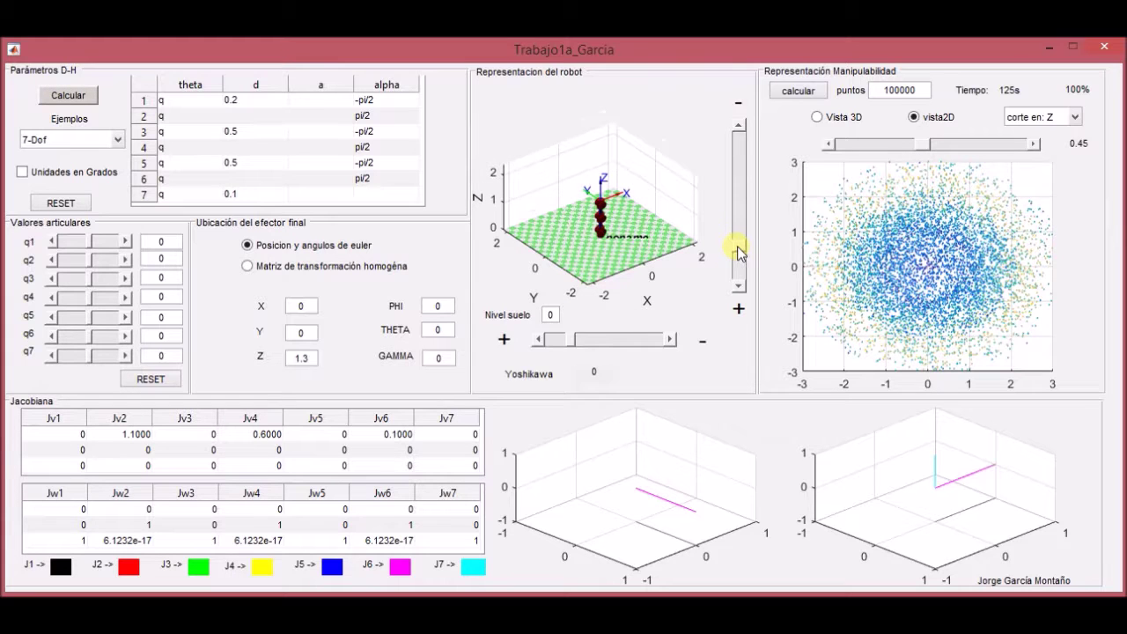
drag(568, 345, 557, 346)
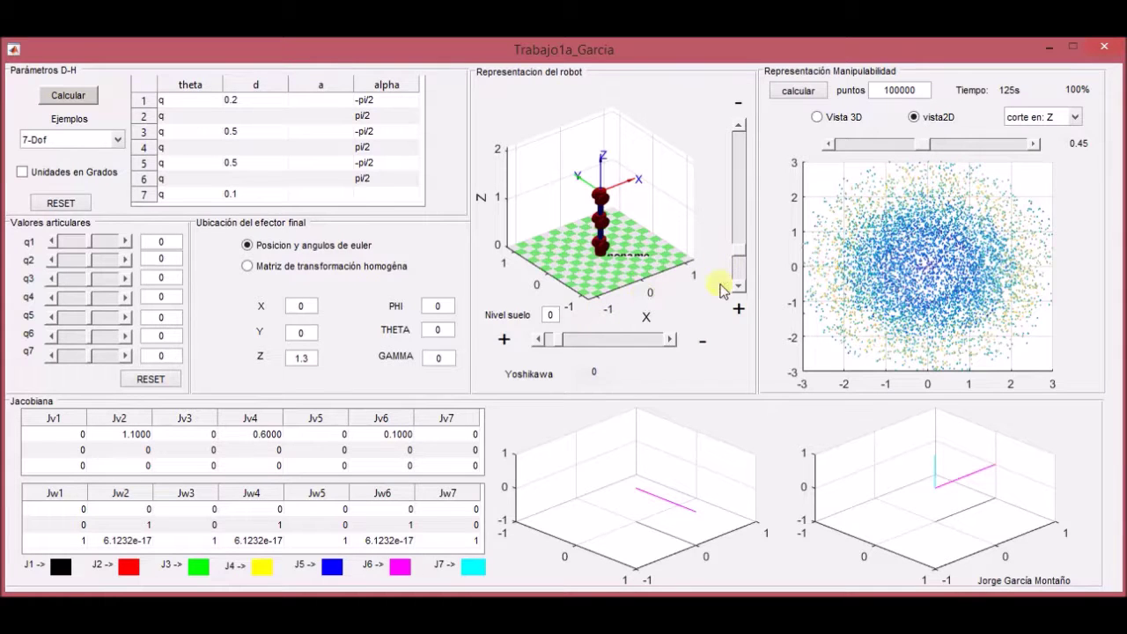
click(740, 258)
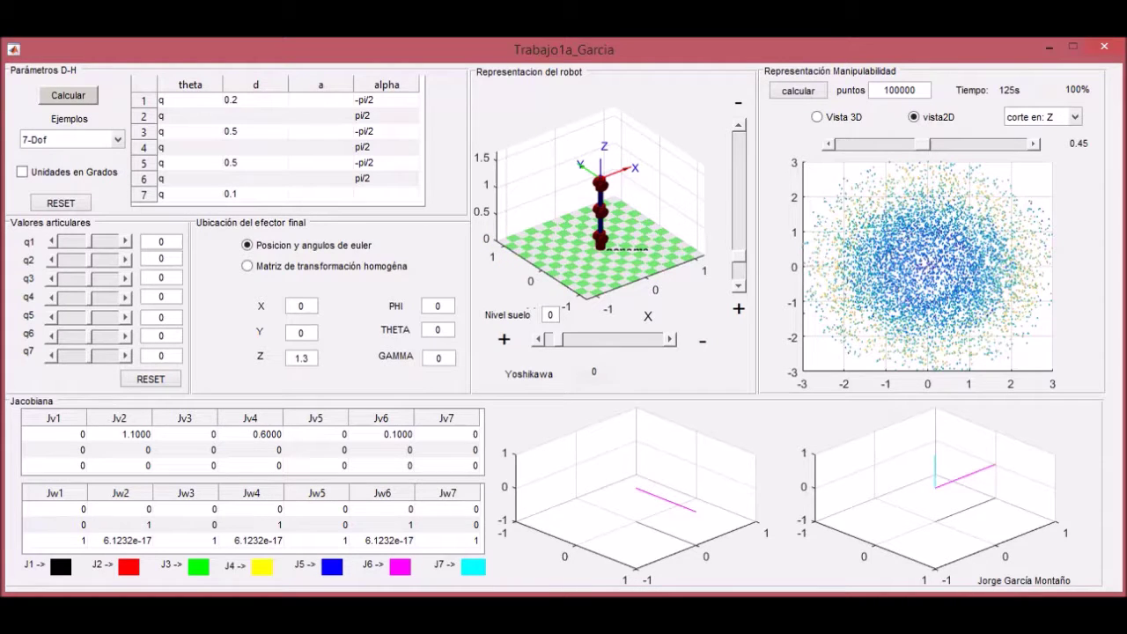
Switch the manipulability plot to the 3D view and start calculating the 7-Dof robot's manipulability with 100000 points.
click(817, 116)
click(803, 90)
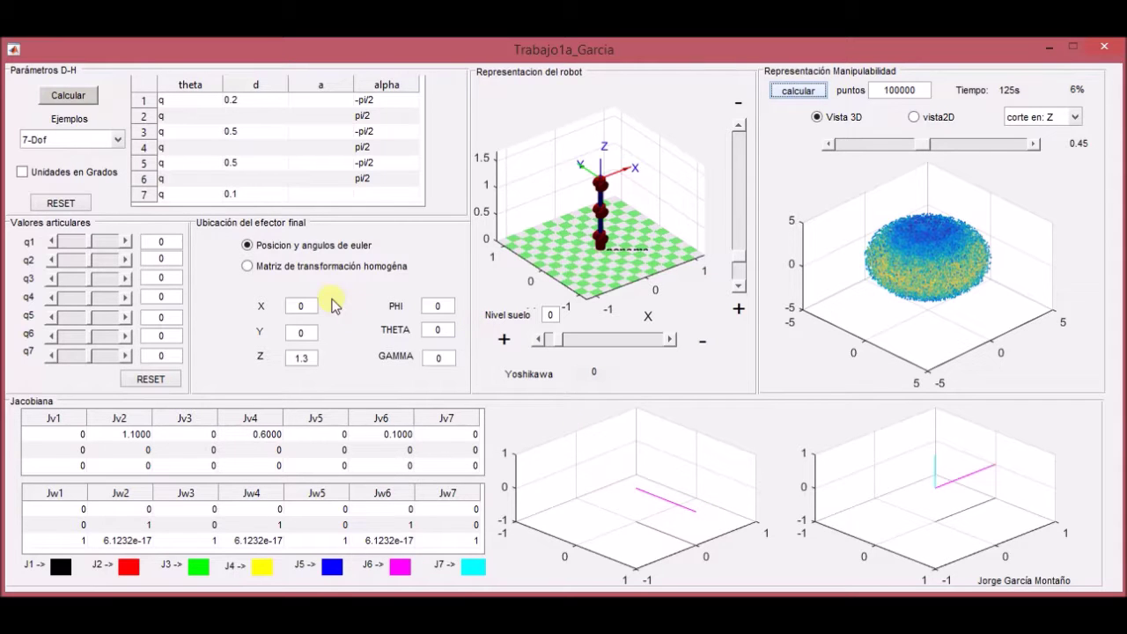
Set joint q1 of the 7-Dof robot to 10.8 and joint q2 to 7.2.
click(126, 242)
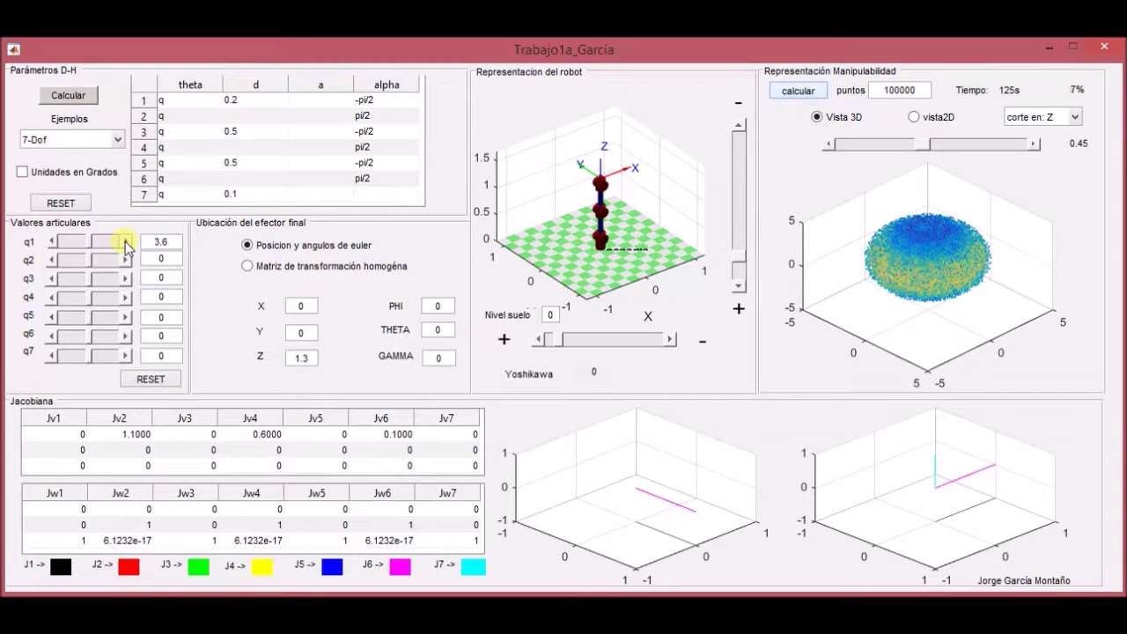
double_click(126, 242)
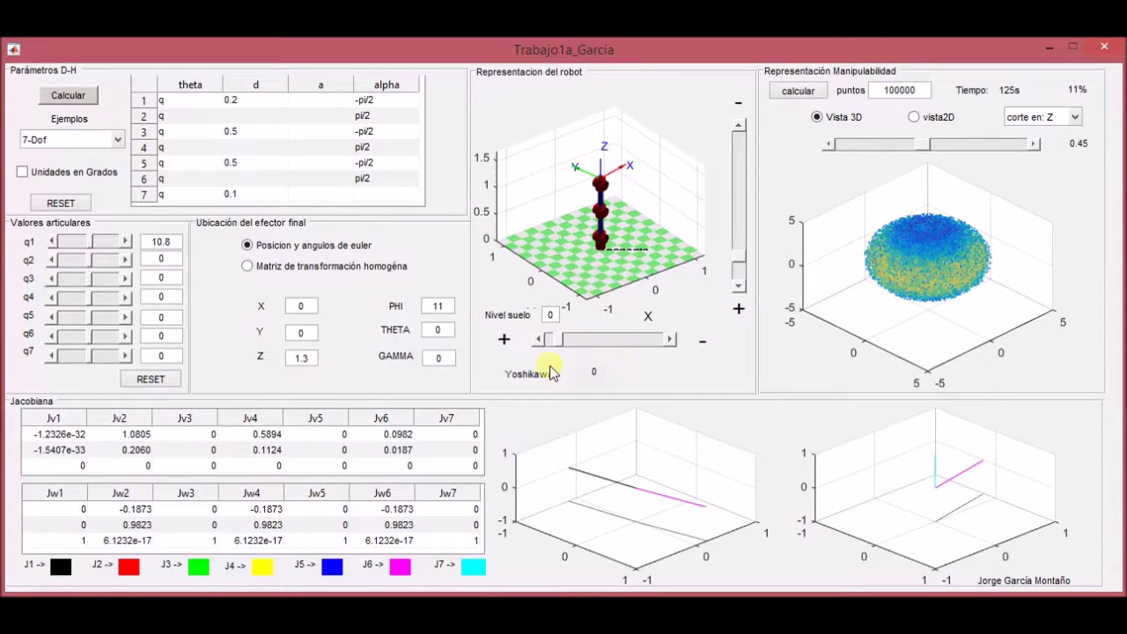
click(125, 260)
click(125, 260)
Set joints q3 and q4 of the 7-Dof robot to 10.8 each.
click(125, 279)
click(125, 278)
click(125, 297)
click(125, 297)
click(125, 297)
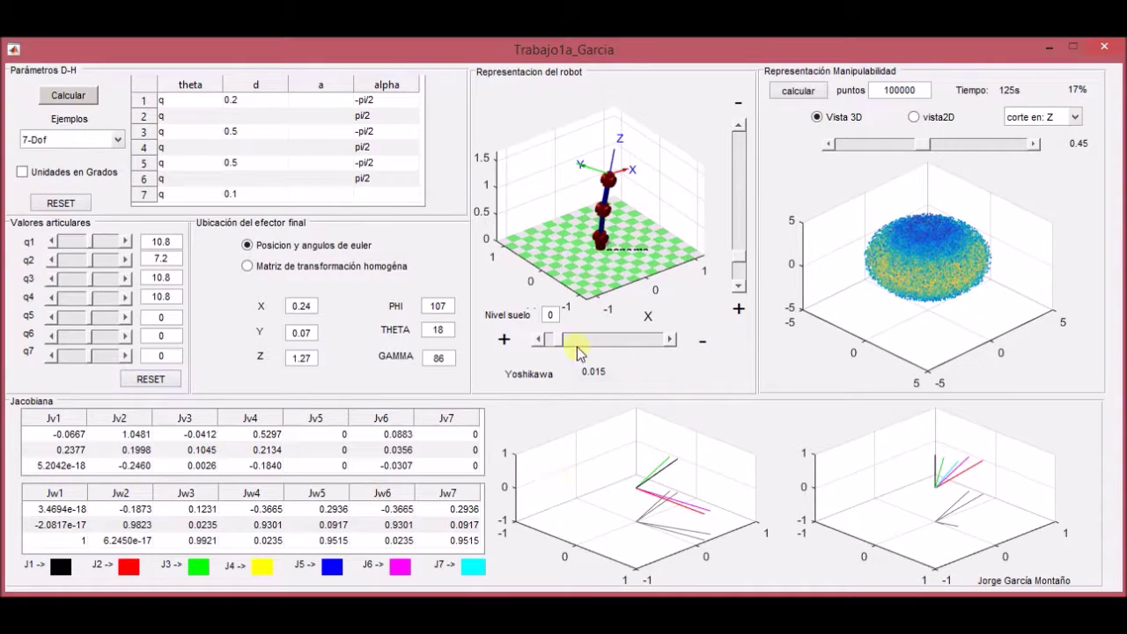
Set joint q5 of the 7-Dof robot to 10.8 and joint q6 to 21.6.
click(127, 319)
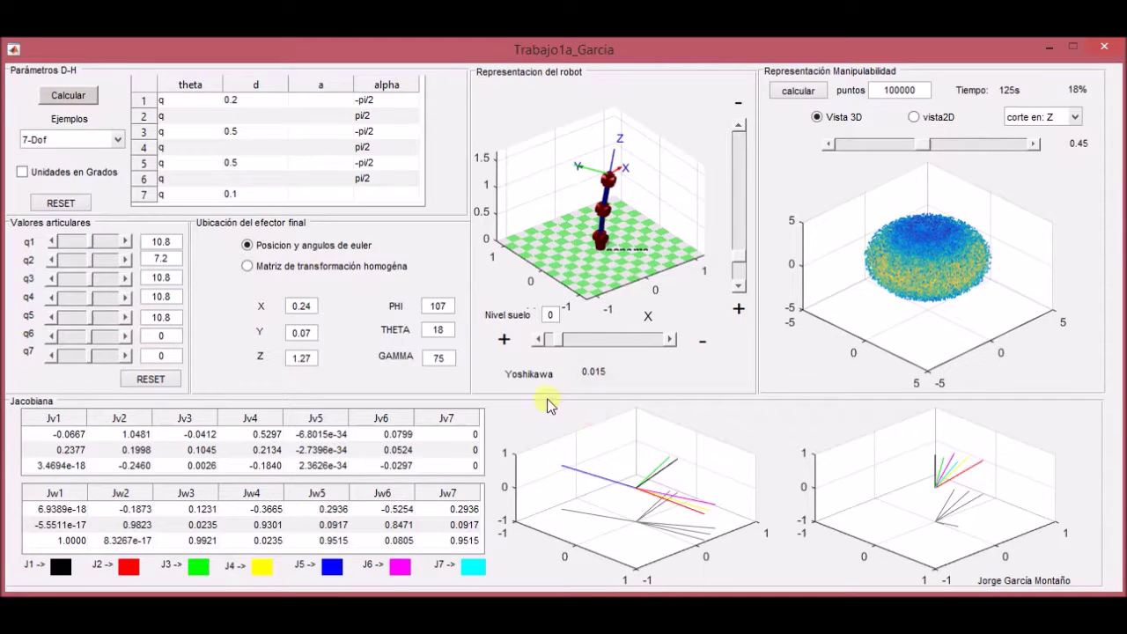
click(126, 335)
click(126, 336)
click(126, 335)
click(126, 336)
click(126, 336)
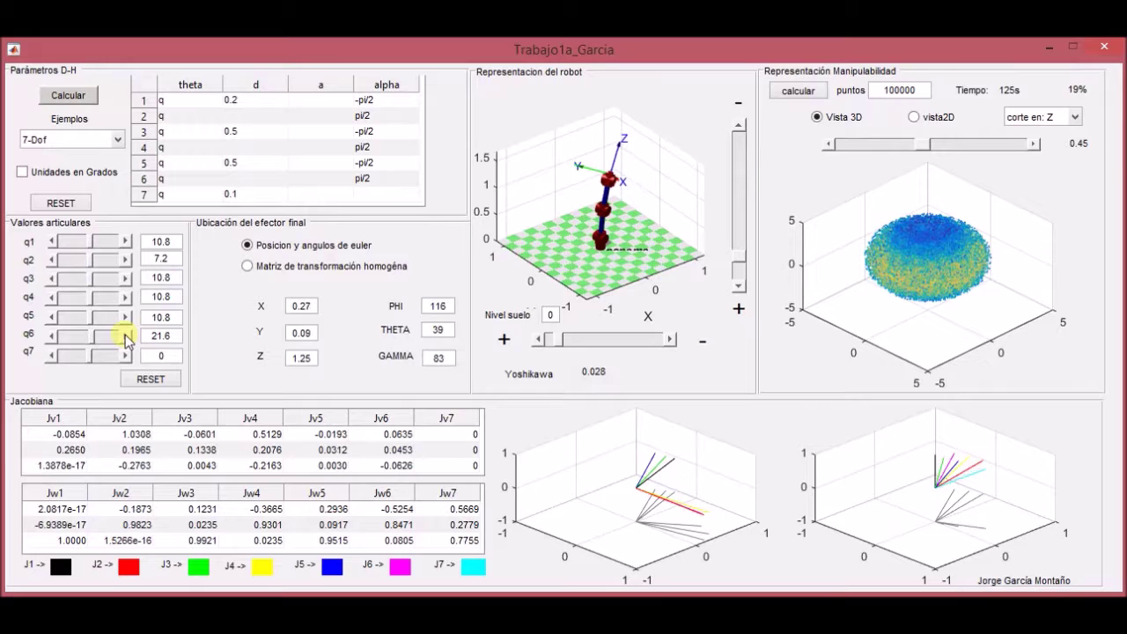
Set joint q7 of the 7-Dof robot to 7.2, joint q6 to 57.6 and joint q5 to -97.4.
click(126, 356)
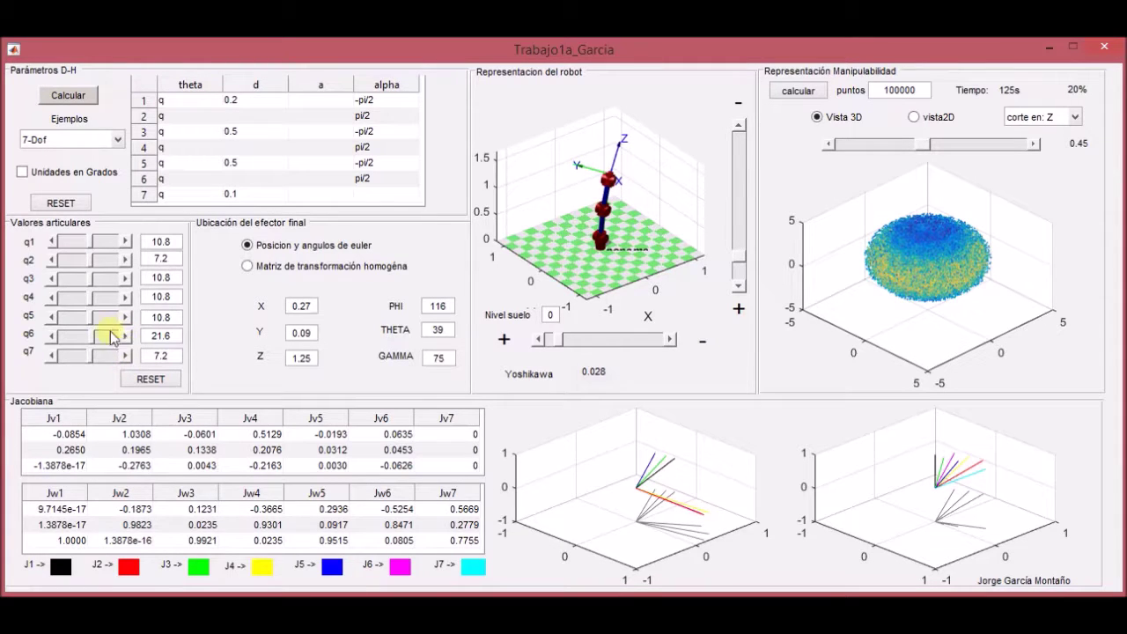
click(98, 335)
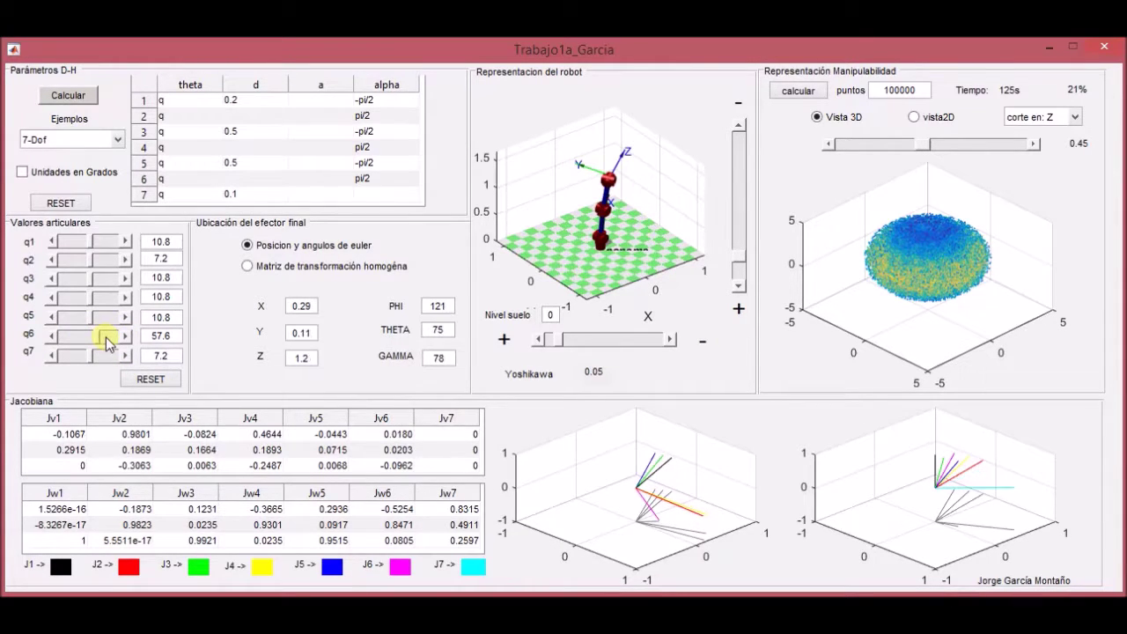
drag(89, 317, 74, 323)
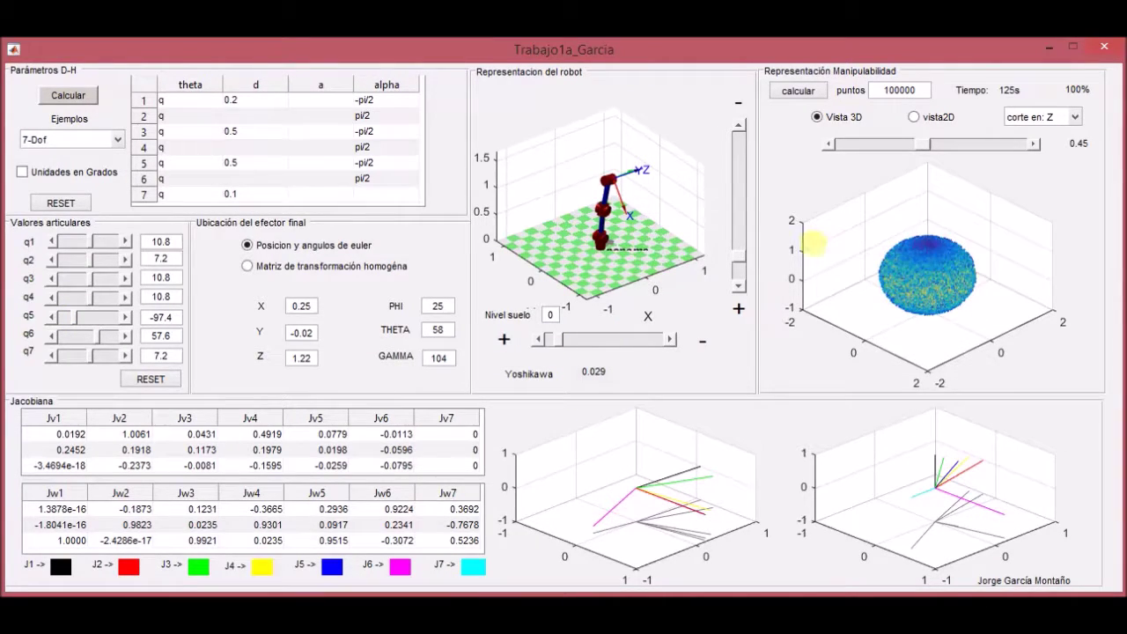
Switch the 7-Dof manipulability plot to the 2D view and move the Z cut to 0.55.
click(915, 118)
click(1032, 145)
click(1032, 145)
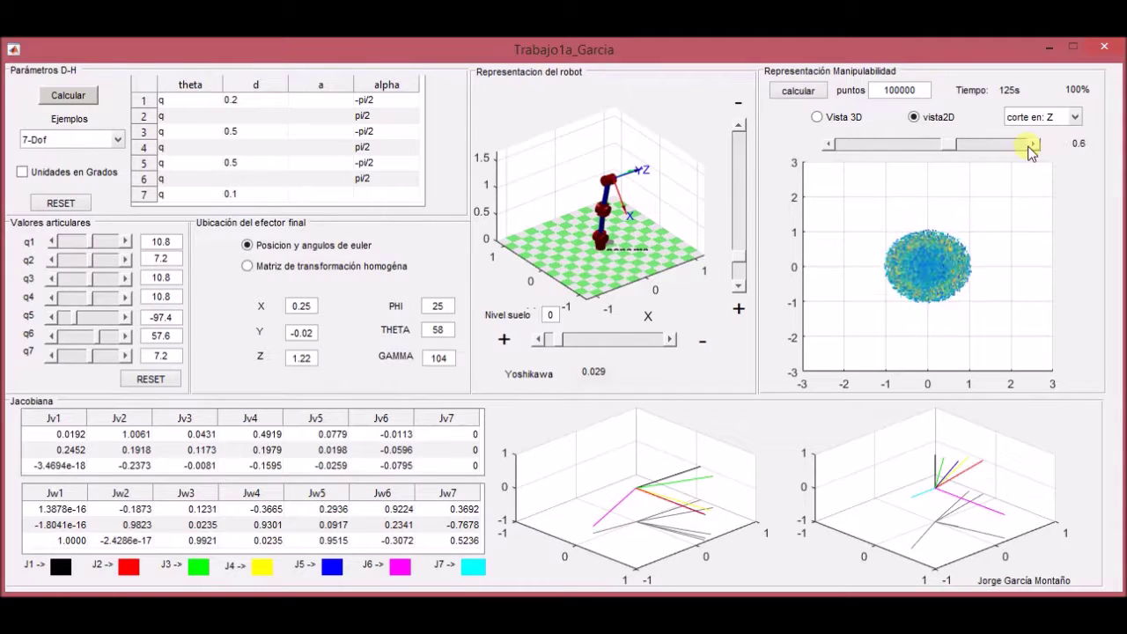
click(830, 145)
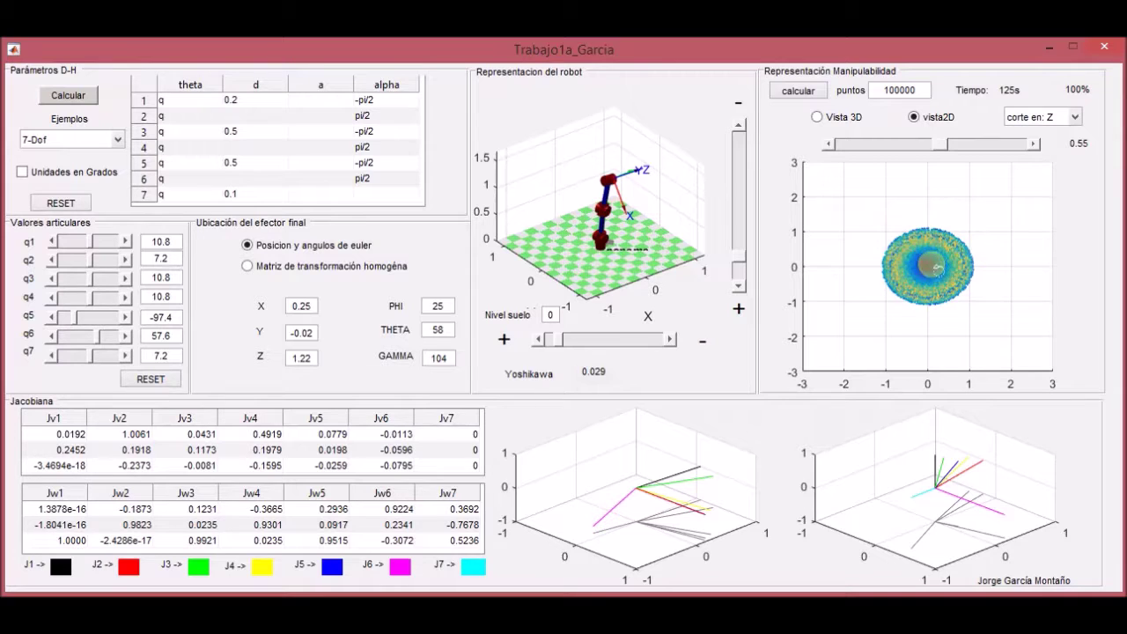
Change the manipulability cut to the X axis and move the cutting position to 0.49.
click(1072, 119)
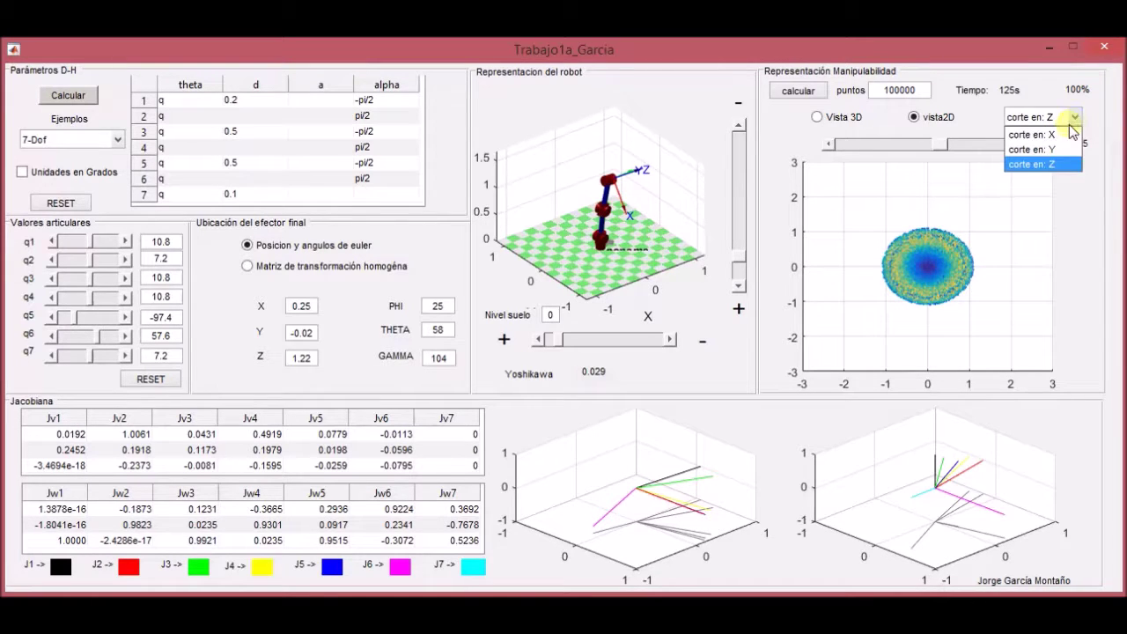
click(1062, 132)
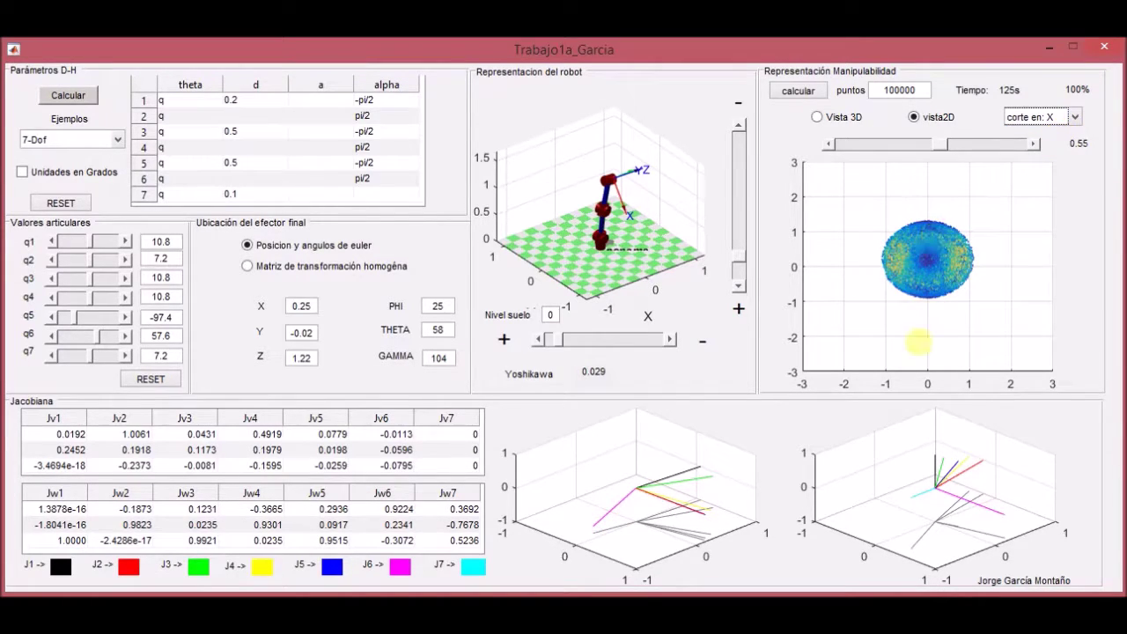
click(1033, 144)
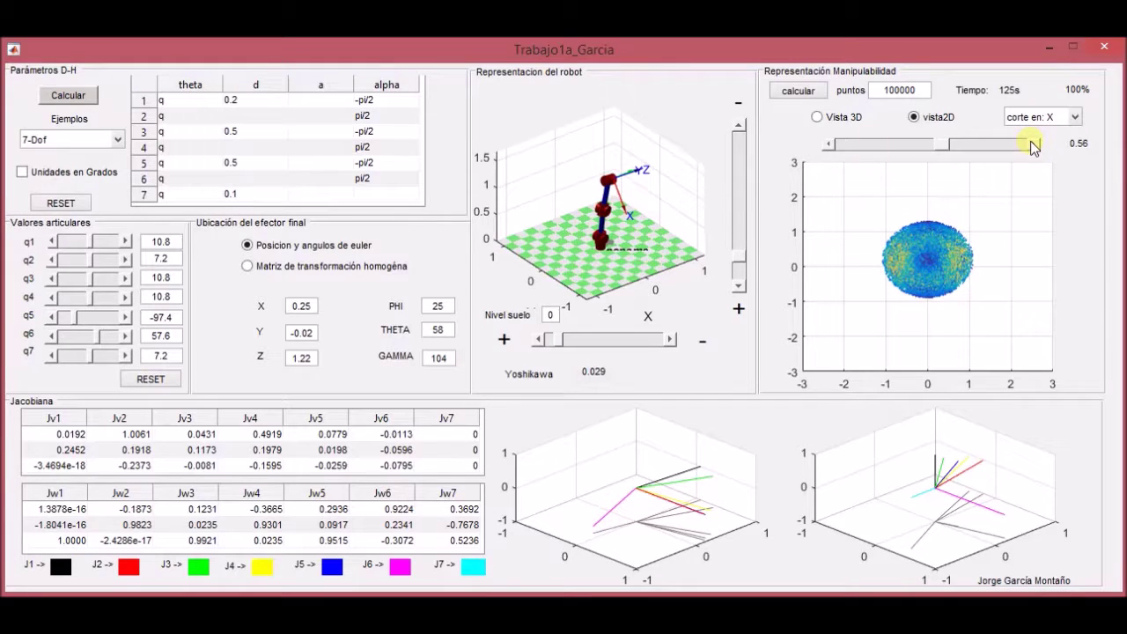
click(829, 146)
click(830, 145)
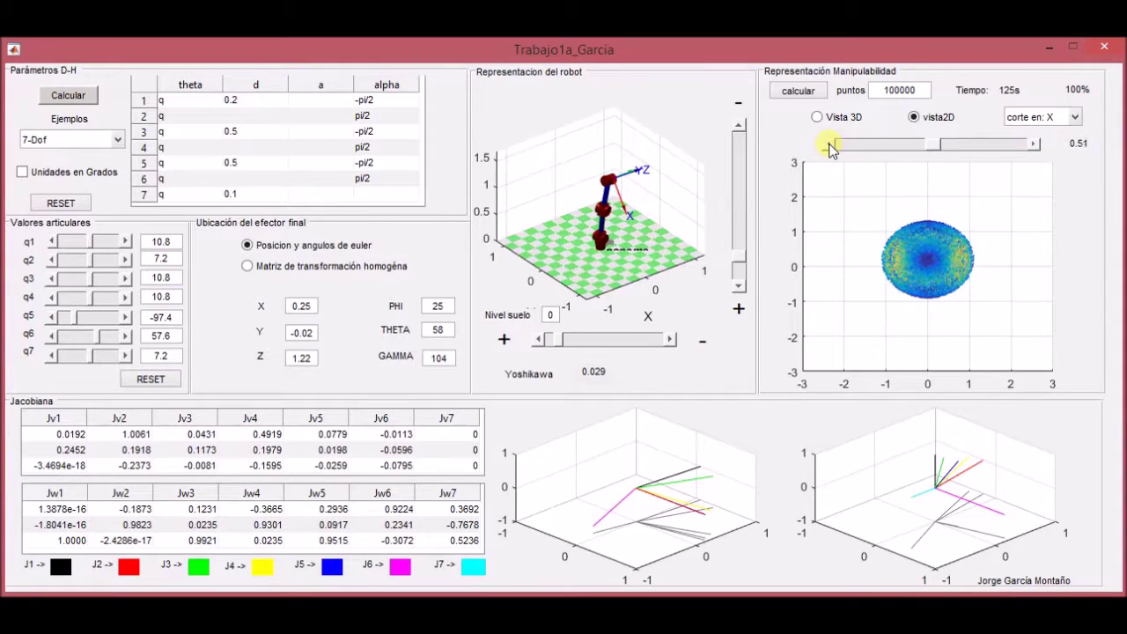
click(830, 145)
click(829, 145)
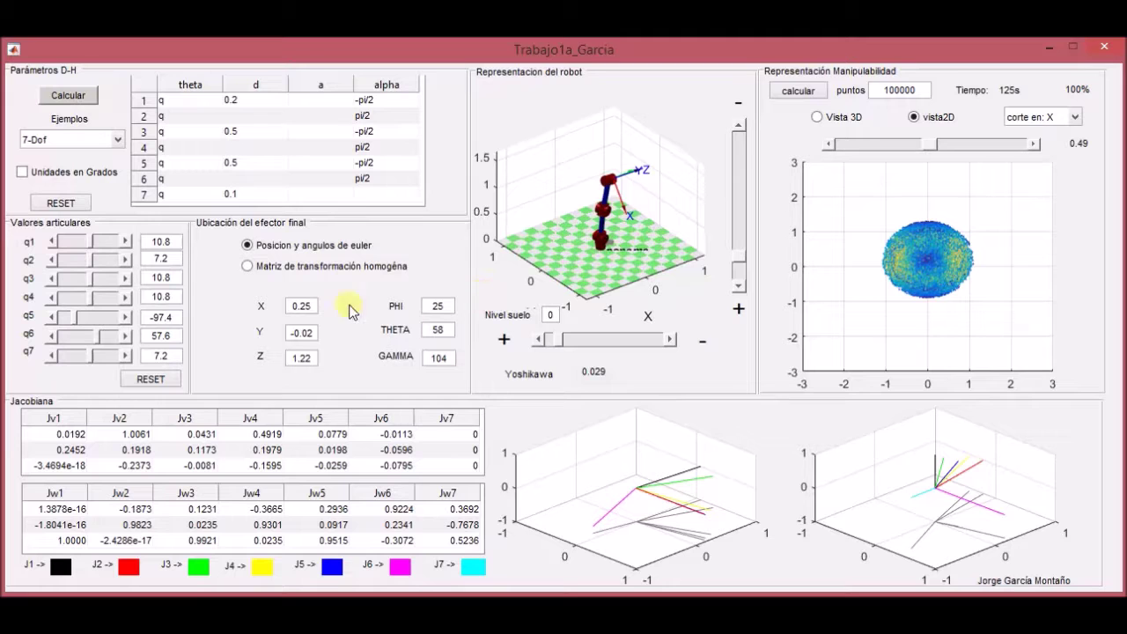
Reset all joint values of the 7-Dof robot and raise joint q2 to 90.
click(150, 379)
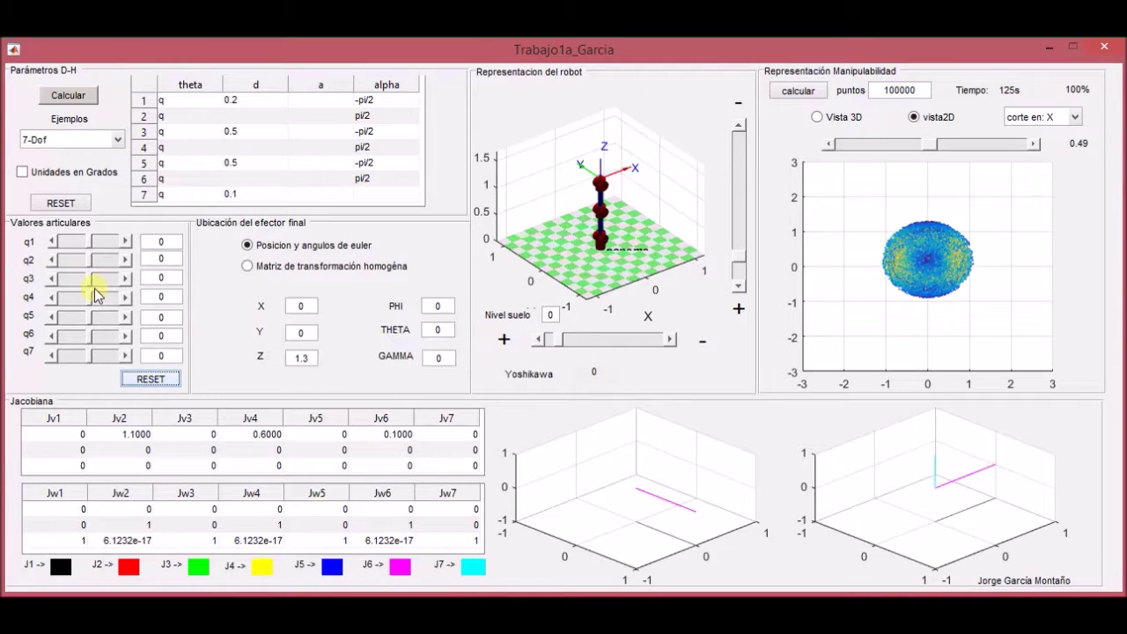
click(127, 258)
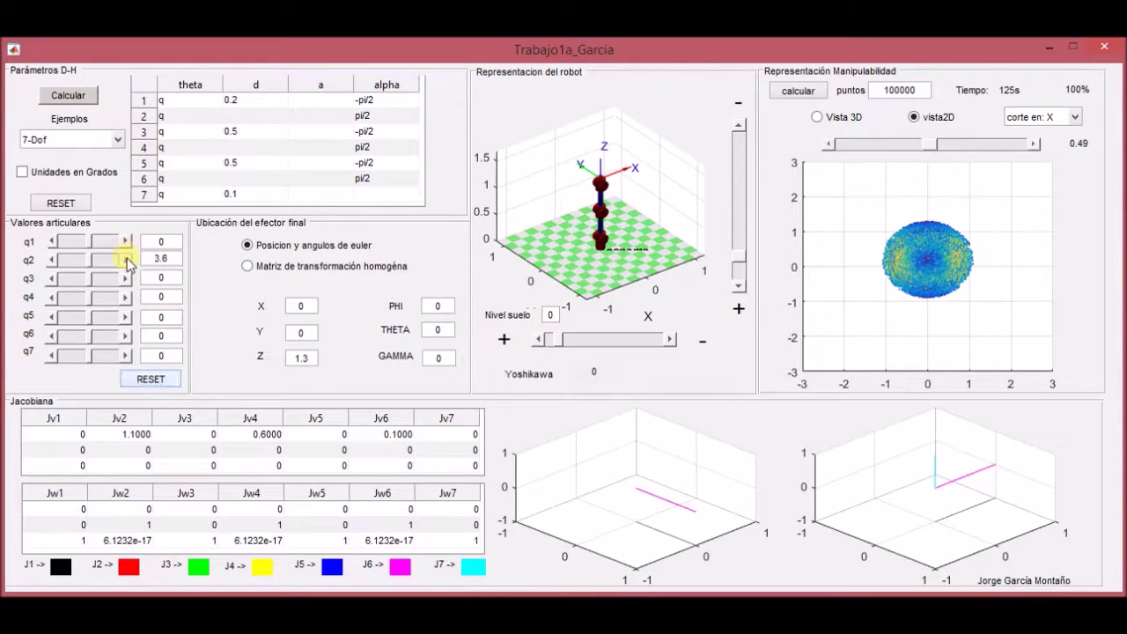
click(128, 258)
click(127, 258)
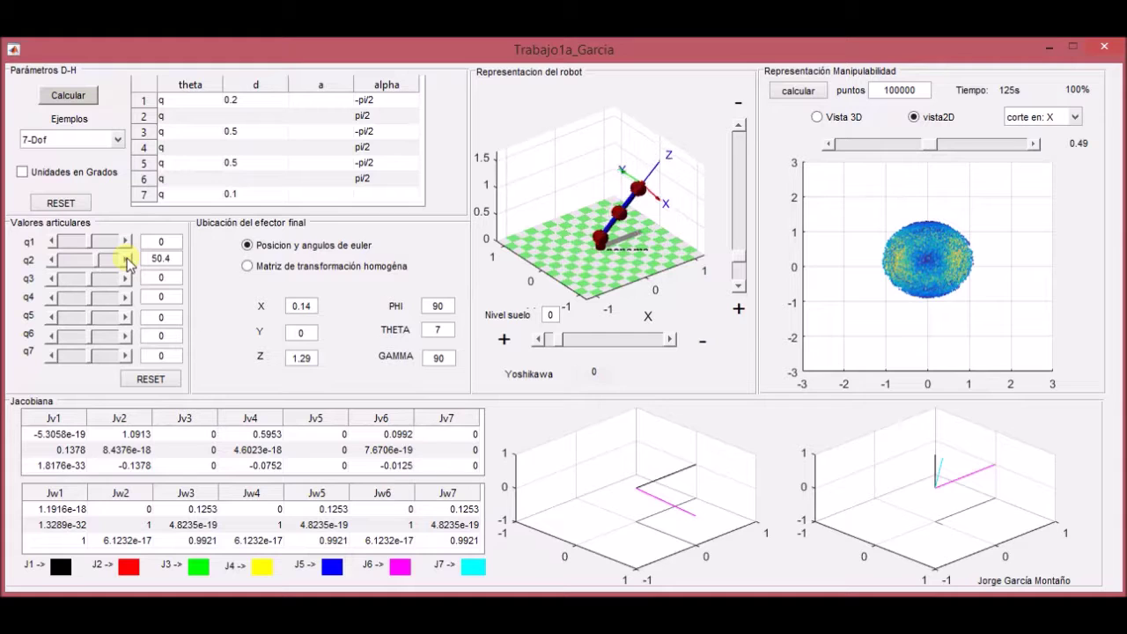
click(127, 258)
click(127, 258)
click(127, 258)
click(126, 258)
click(126, 258)
click(126, 258)
click(126, 258)
click(126, 258)
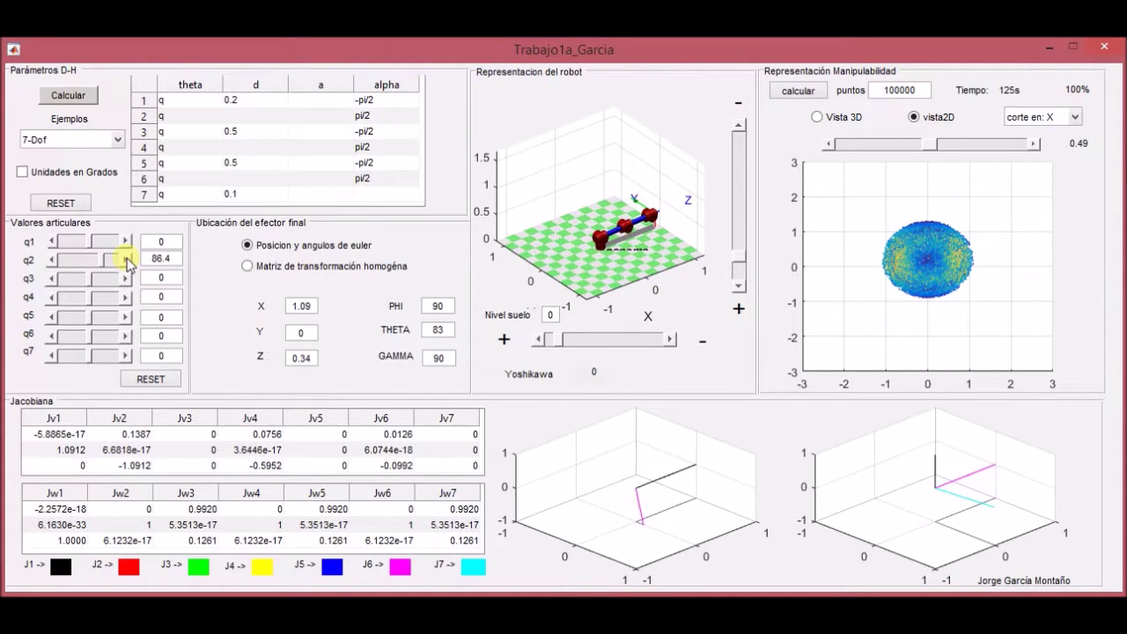
click(127, 258)
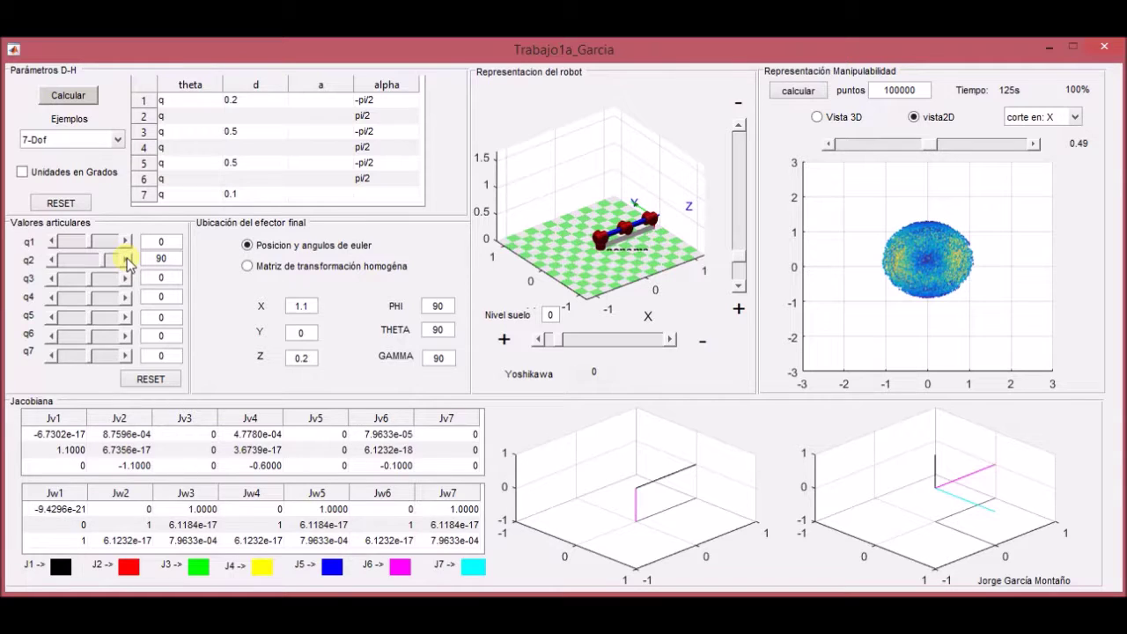
Set joint q3 of the 7-Dof robot to -3.6 and joint q4 to -7.2.
click(52, 278)
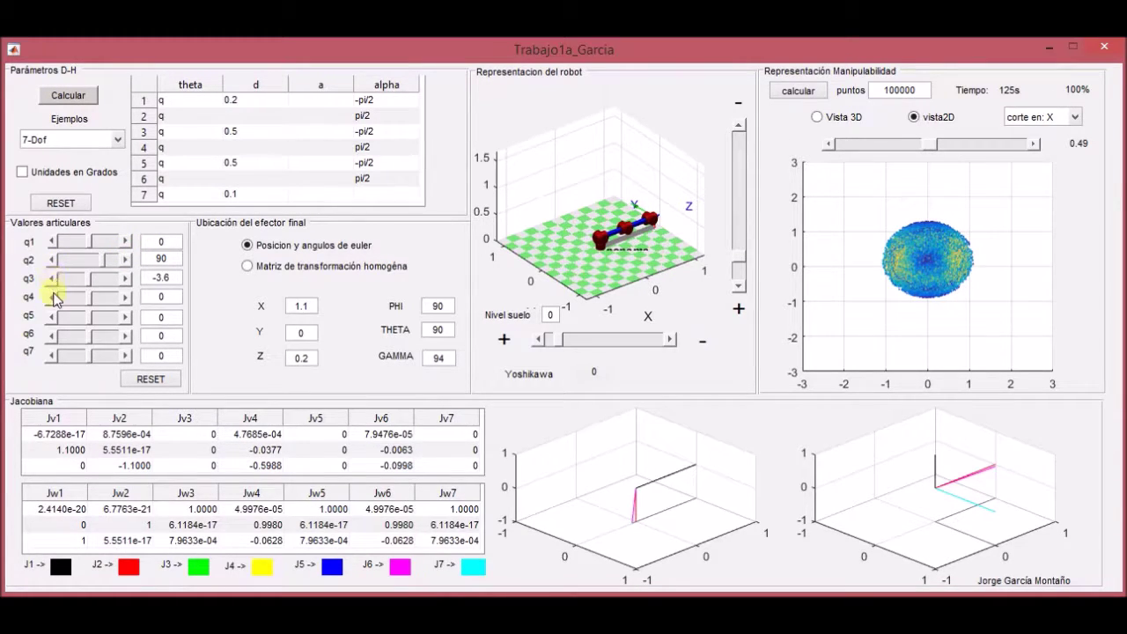
click(53, 298)
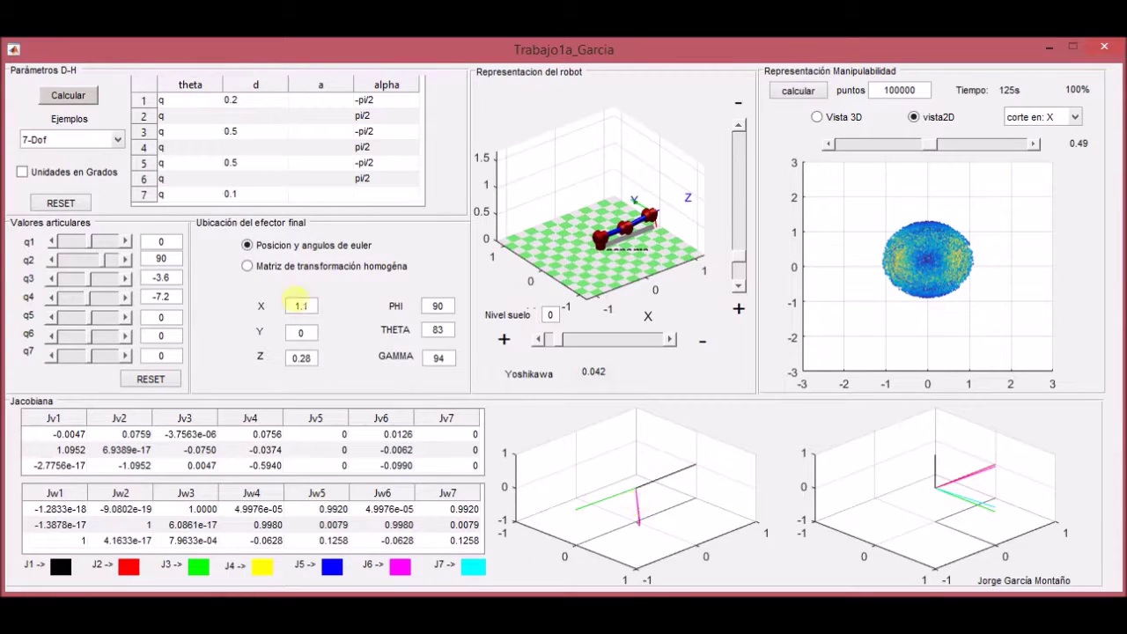
Return joint q3 to 0 and set joint q4 of the 7-Dof robot to -18.
click(129, 282)
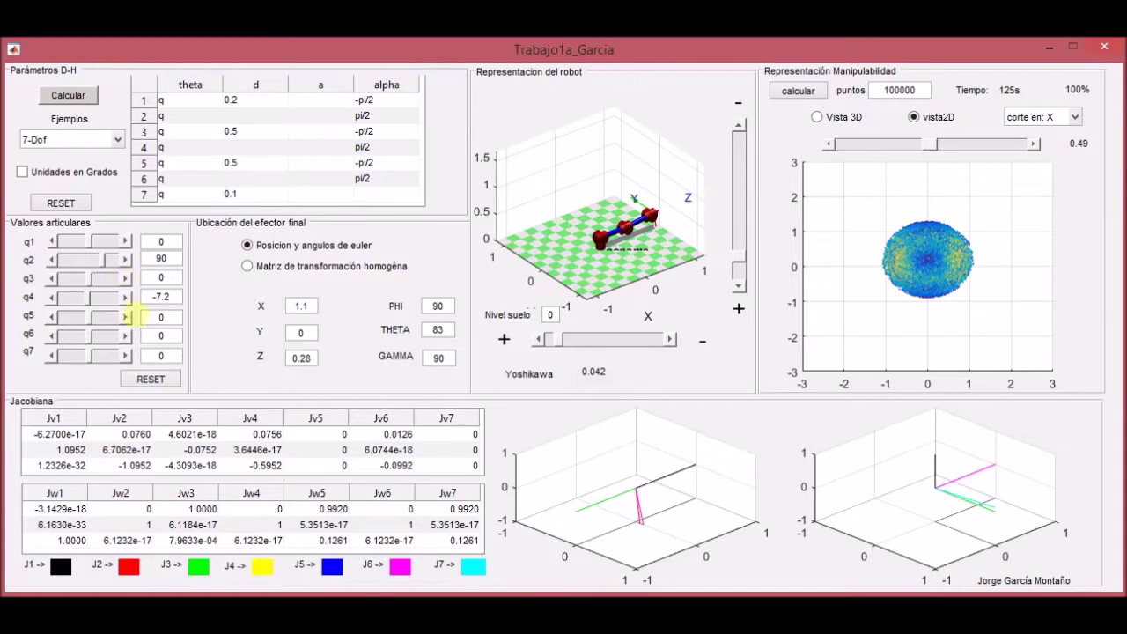
click(126, 298)
click(126, 298)
click(52, 297)
click(52, 298)
click(52, 298)
click(52, 298)
click(52, 297)
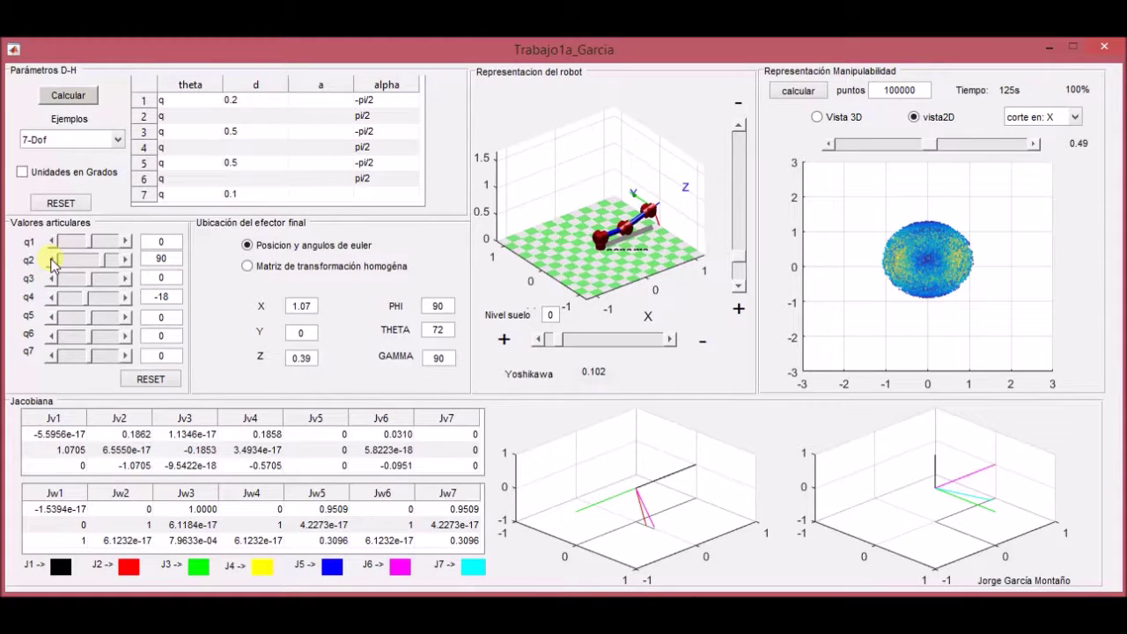
Lower joint q2 of the 7-Dof robot step by step to -3.6 to swing the arm past upright.
click(52, 260)
click(52, 260)
click(52, 260)
click(52, 260)
click(52, 260)
click(51, 259)
click(52, 260)
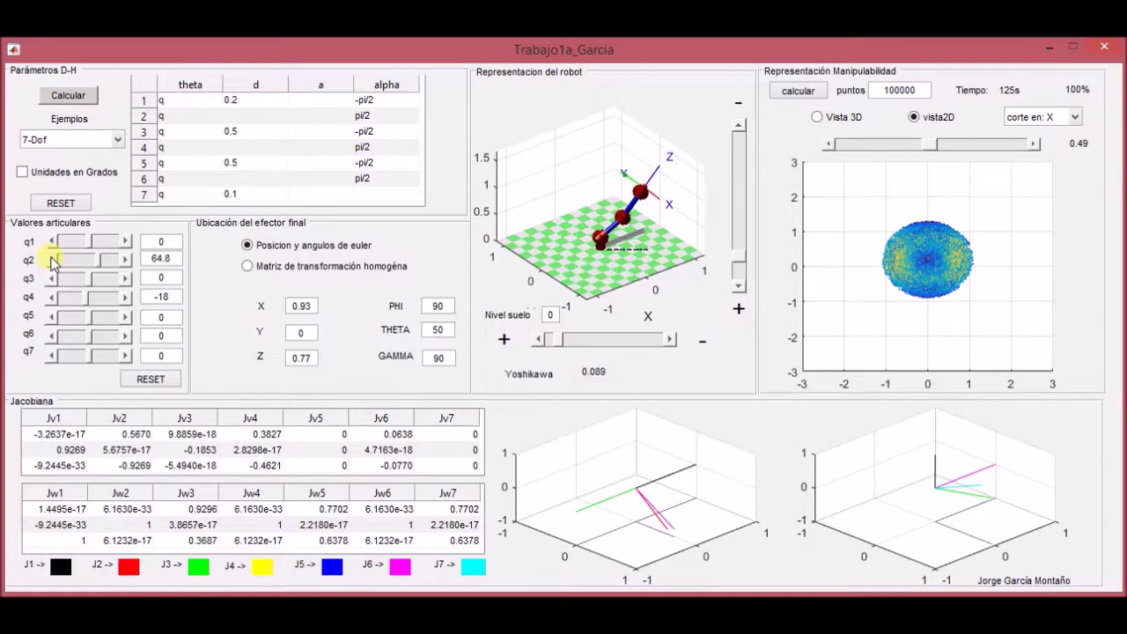
click(52, 259)
click(52, 260)
click(52, 260)
click(52, 260)
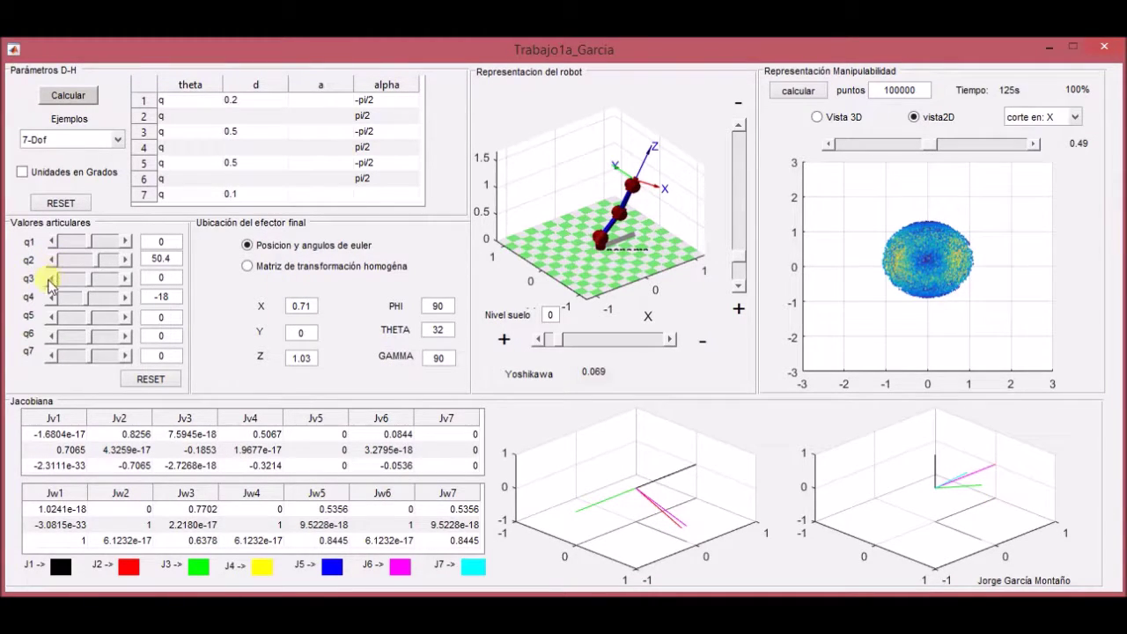
click(52, 260)
click(52, 260)
click(52, 260)
click(52, 260)
click(52, 260)
click(52, 259)
click(52, 260)
click(52, 260)
click(52, 259)
click(52, 260)
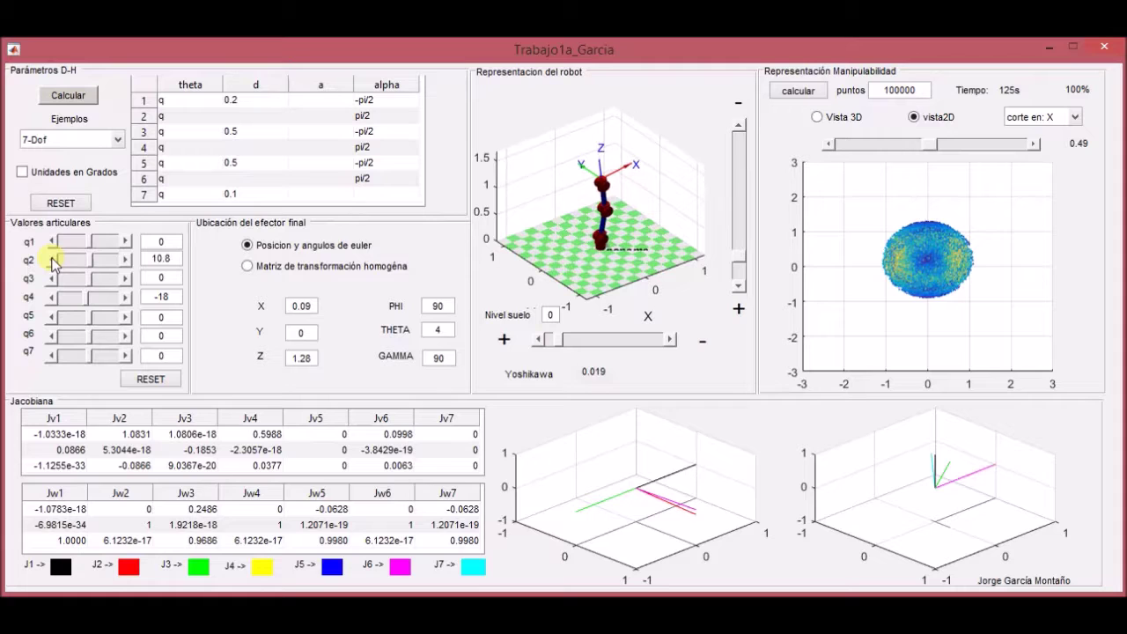
click(52, 259)
click(52, 260)
click(52, 260)
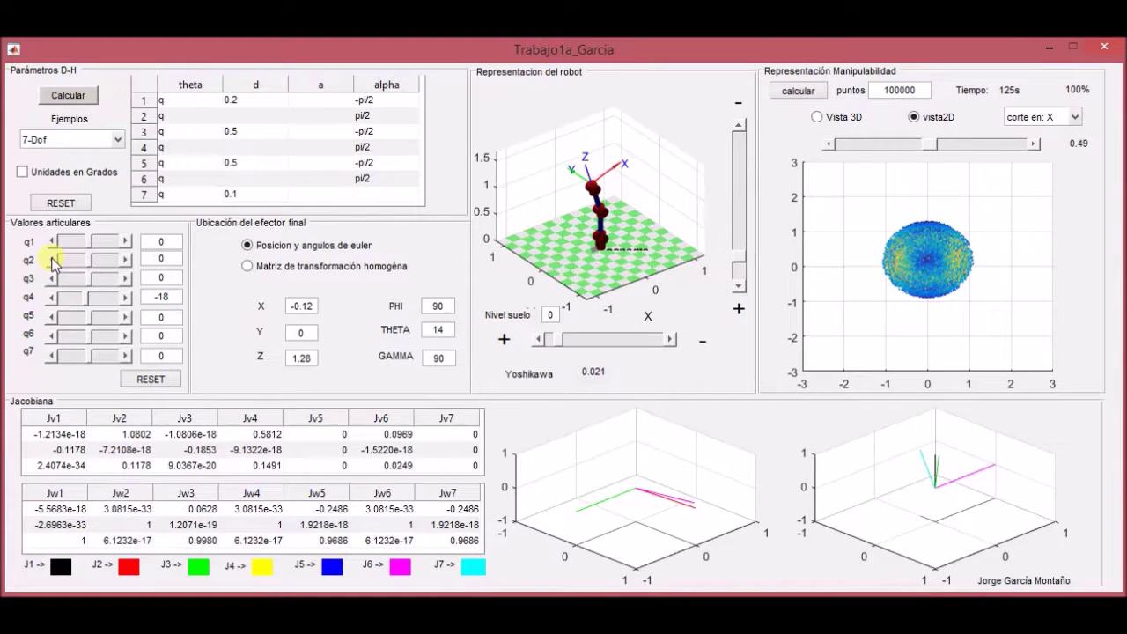
click(52, 260)
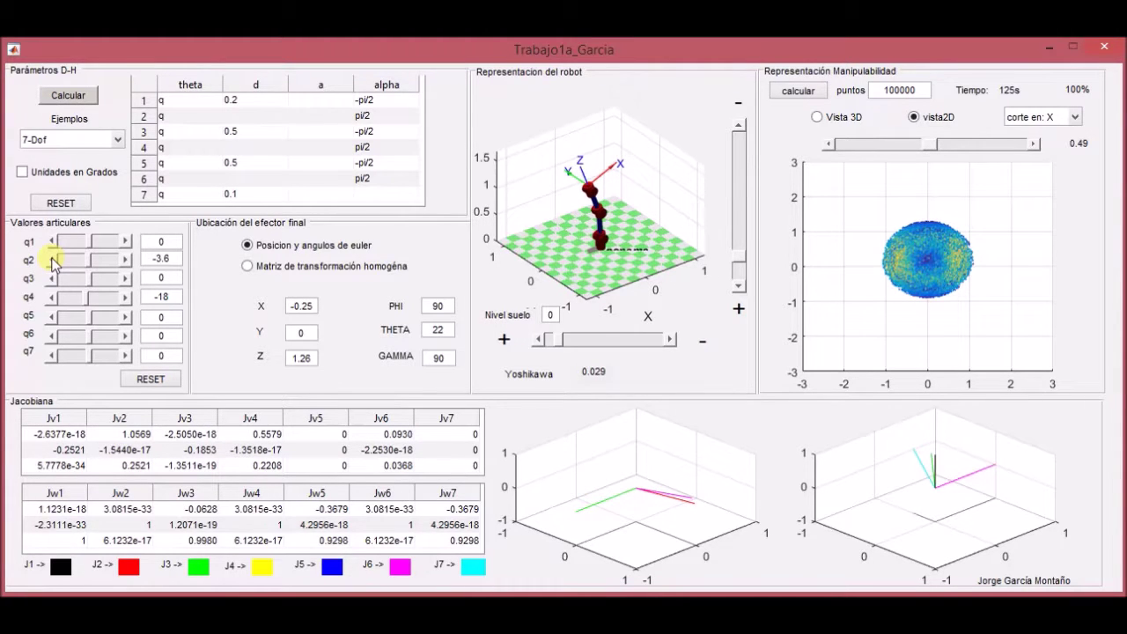
Set joint q2 of the 7-Dof robot to 0 and joint q4 to -3.6.
click(124, 303)
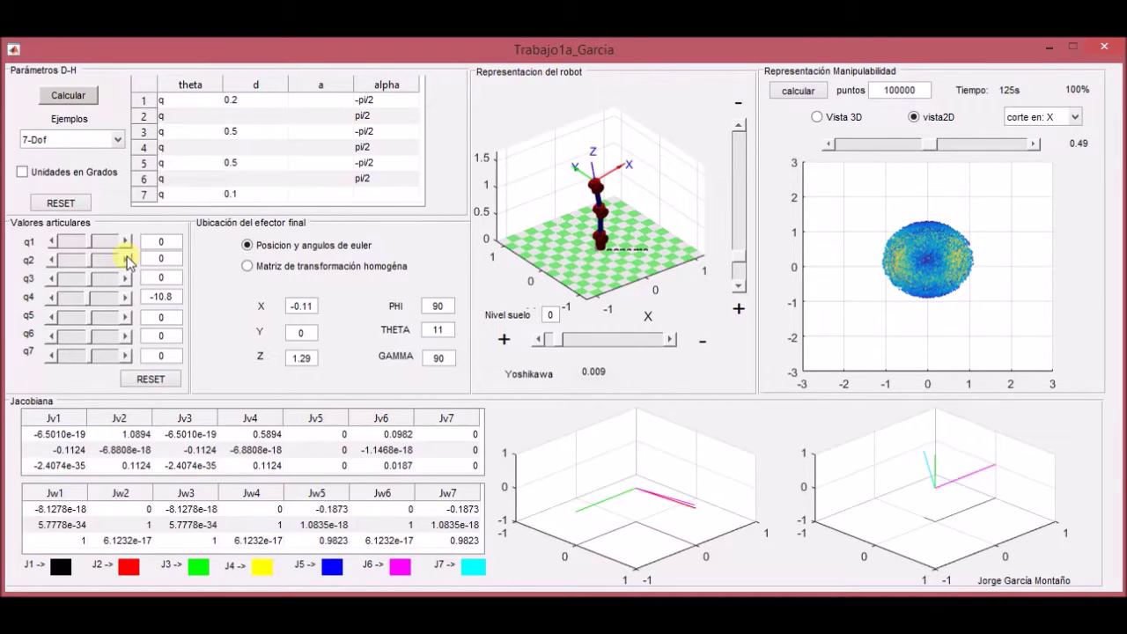
click(125, 297)
click(126, 299)
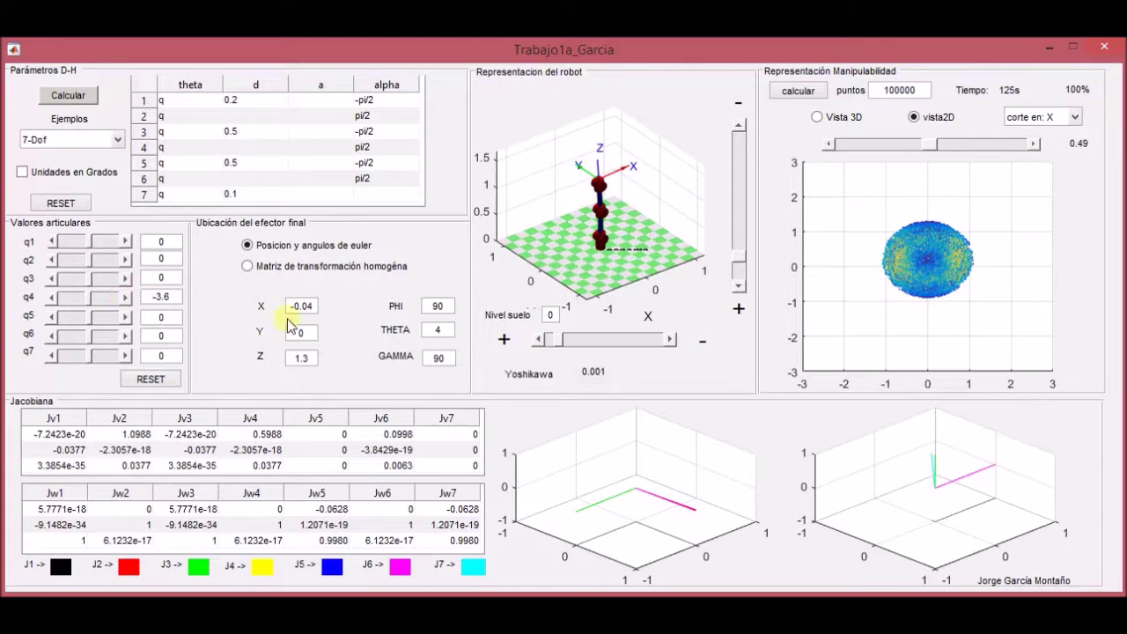